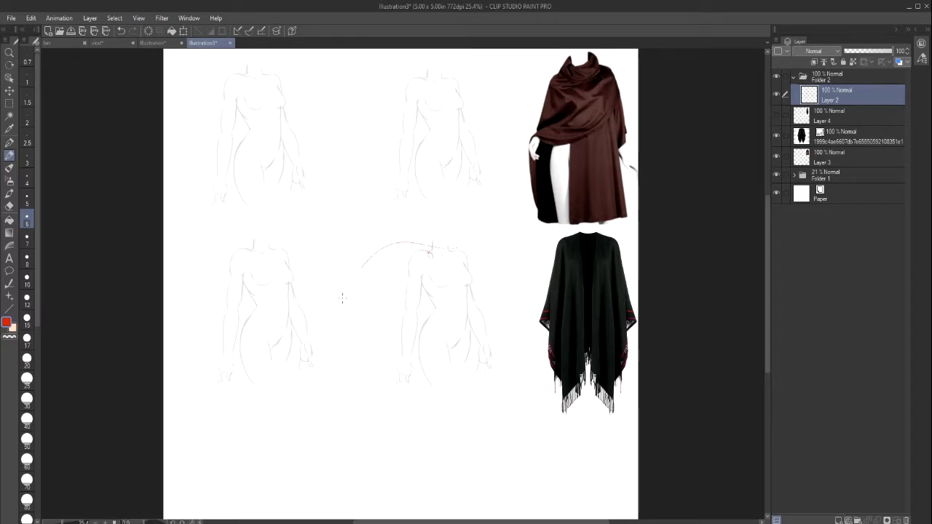
Step: Undo the stray curve drawn above the lower-middle figure
click(121, 31)
drag(529, 522, 542, 522)
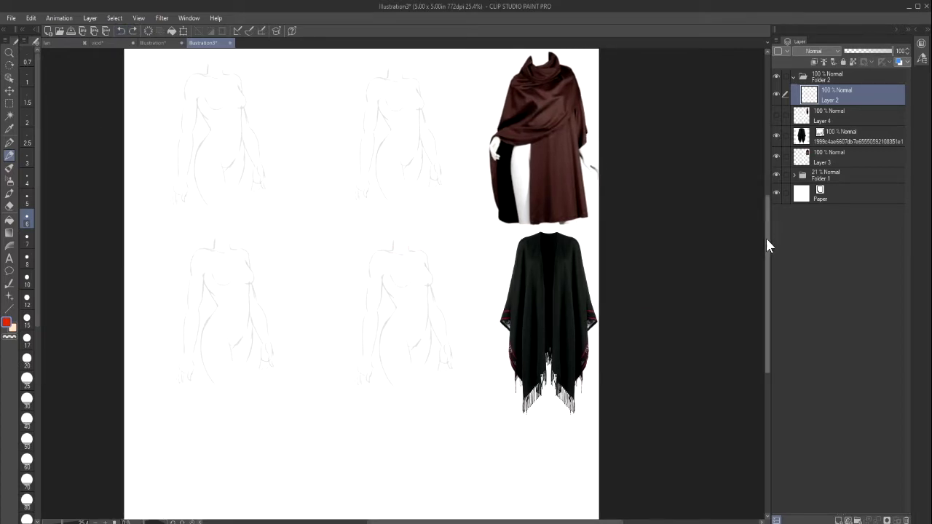
mouse_move(766, 237)
mouse_down()
mouse_move(767, 205)
mouse_move(765, 237)
mouse_up()
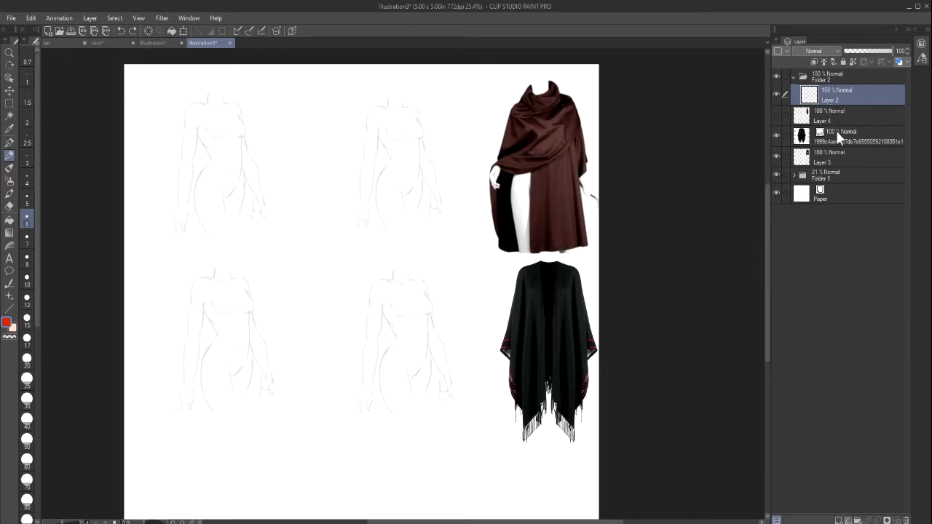
Step: Raise Folder 1's opacity to 100 and make Layer 2 the active layer
click(837, 172)
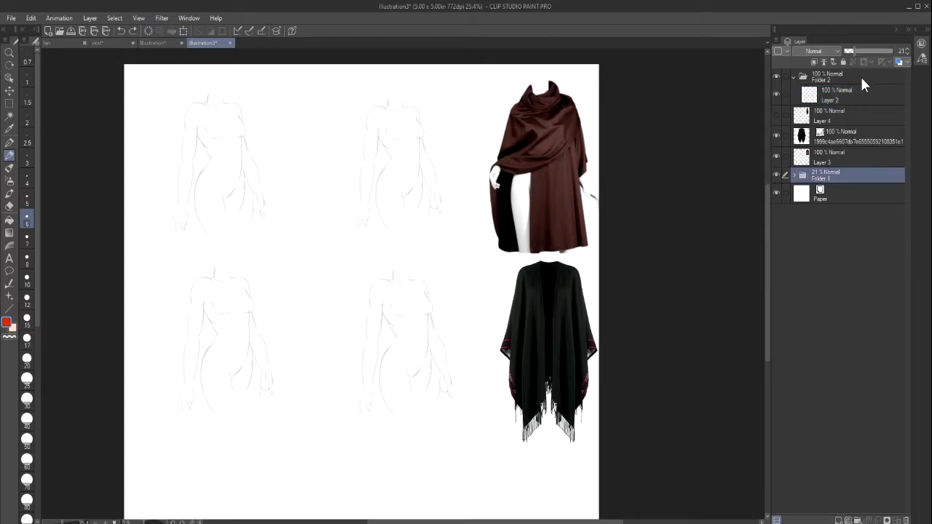
drag(871, 53, 876, 54)
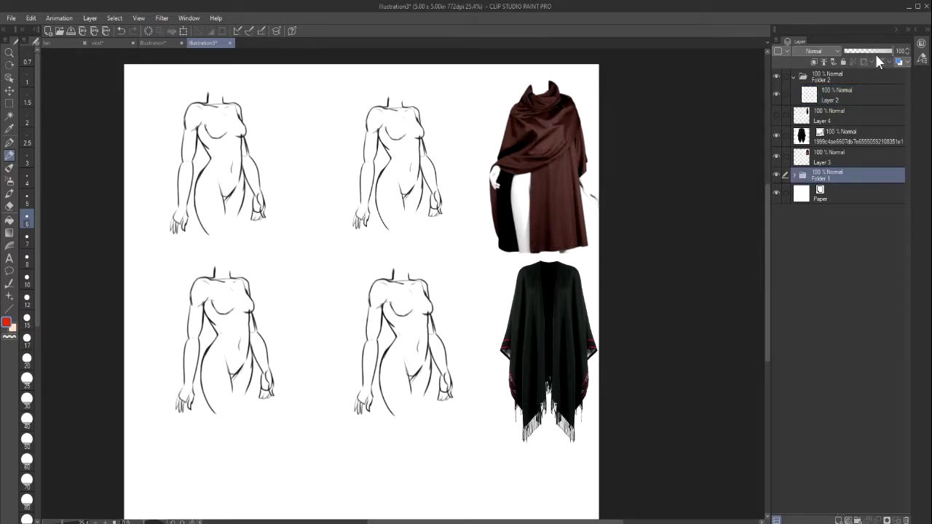
click(807, 98)
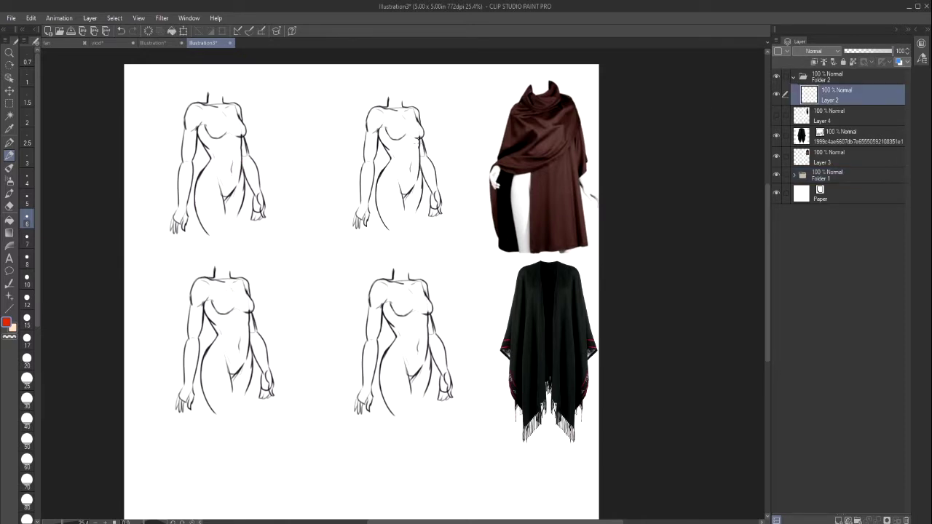
Step: Examine the four body sketches and the two garment references up close
mouse_move(214, 76)
mouse_down()
mouse_move(437, 415)
mouse_move(248, 95)
mouse_up()
click(121, 30)
click(66, 522)
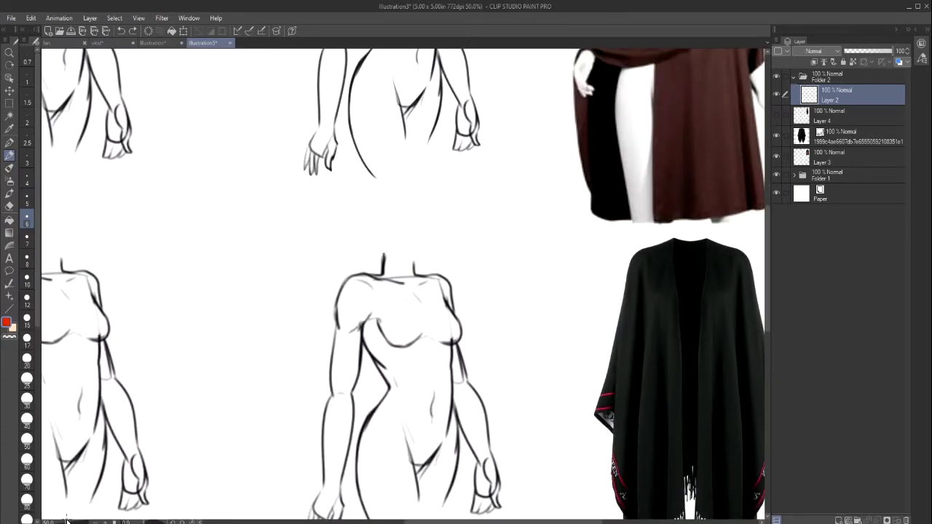
click(67, 522)
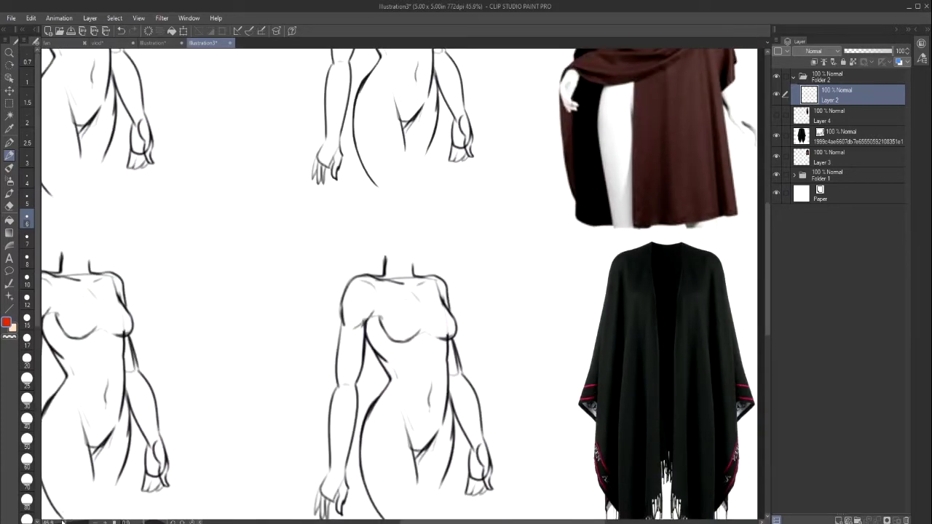
click(63, 522)
scroll(63, 522, up, 5)
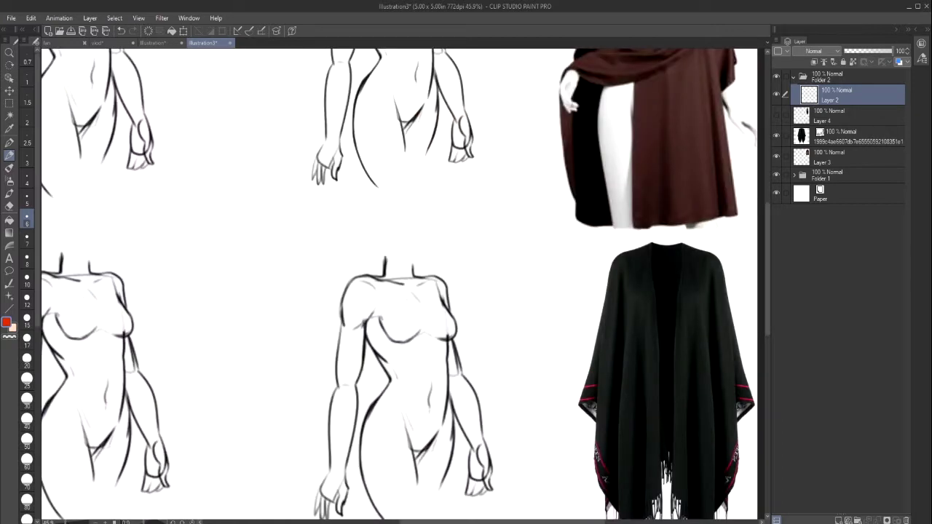
scroll(65, 522, down, 1)
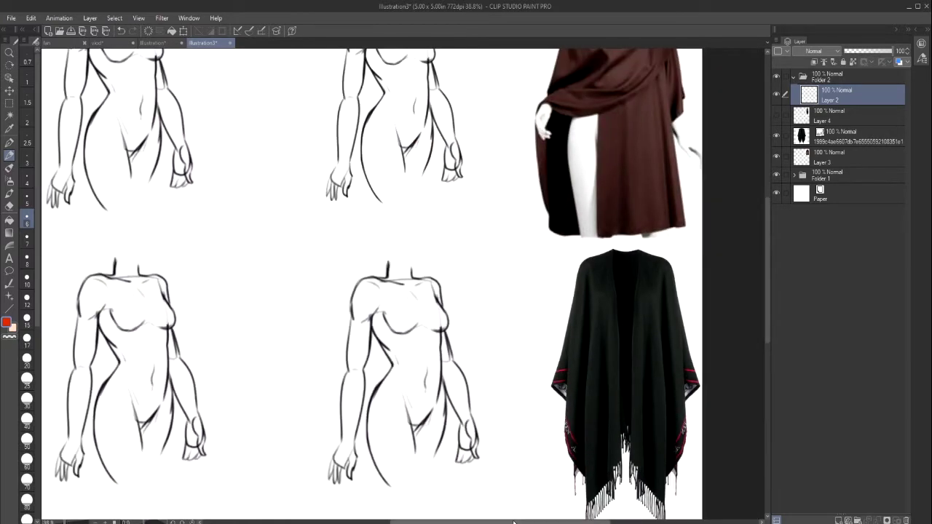
drag(515, 522, 487, 522)
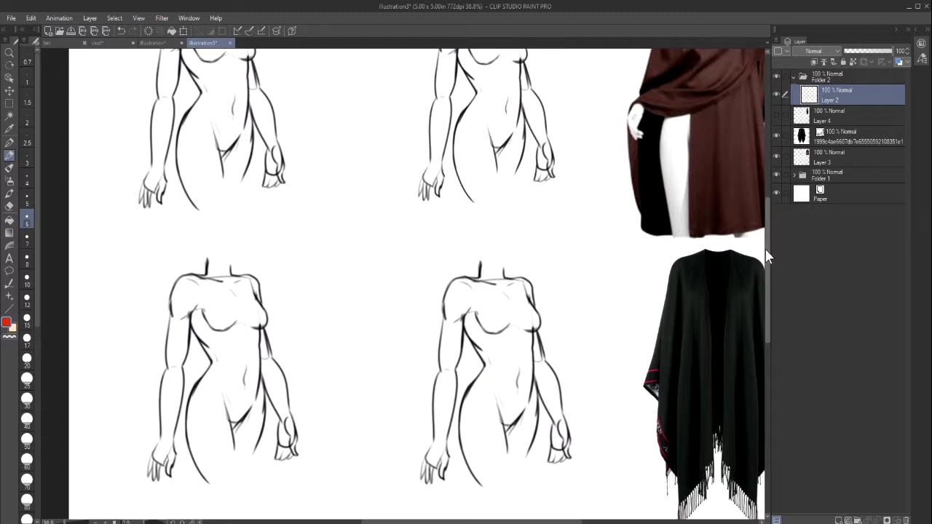
drag(765, 249, 766, 212)
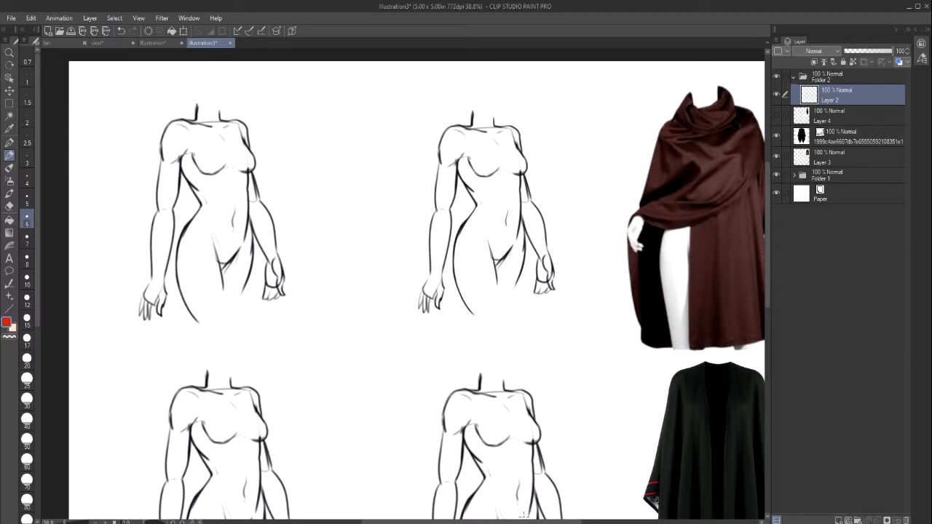
drag(523, 514, 562, 516)
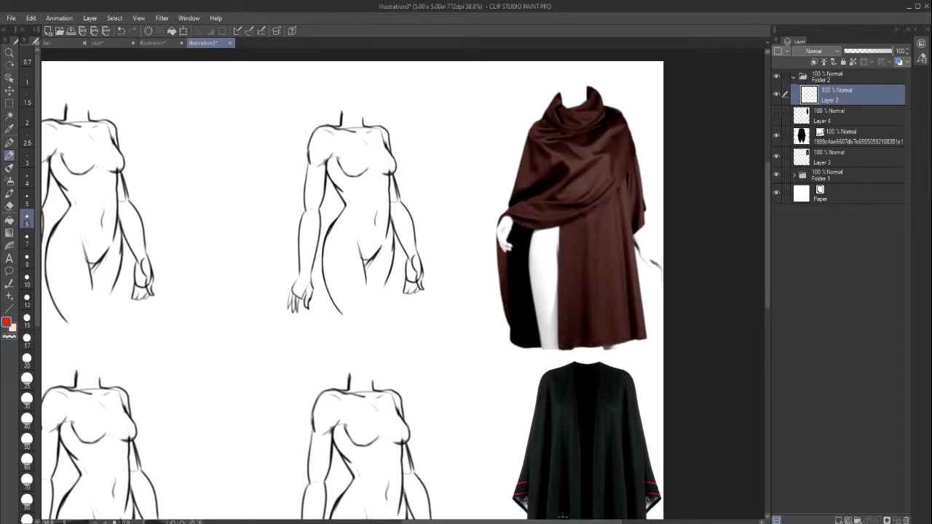
Step: Mark the black poncho reference with a red arrow and circle its two front panels with tall ovals
drag(767, 203, 719, 257)
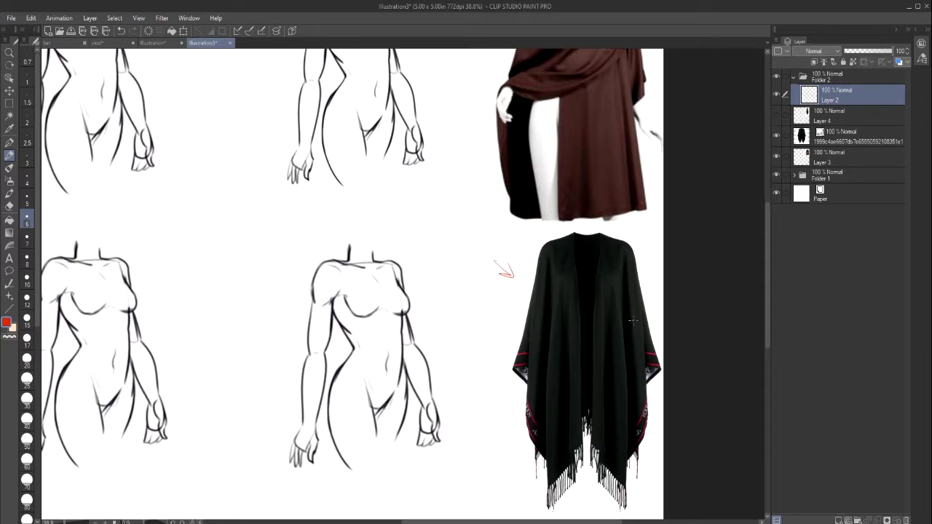
mouse_move(601, 228)
mouse_down()
mouse_move(589, 340)
mouse_move(632, 242)
mouse_up()
mouse_move(552, 235)
mouse_down()
mouse_move(530, 349)
mouse_move(559, 223)
mouse_up()
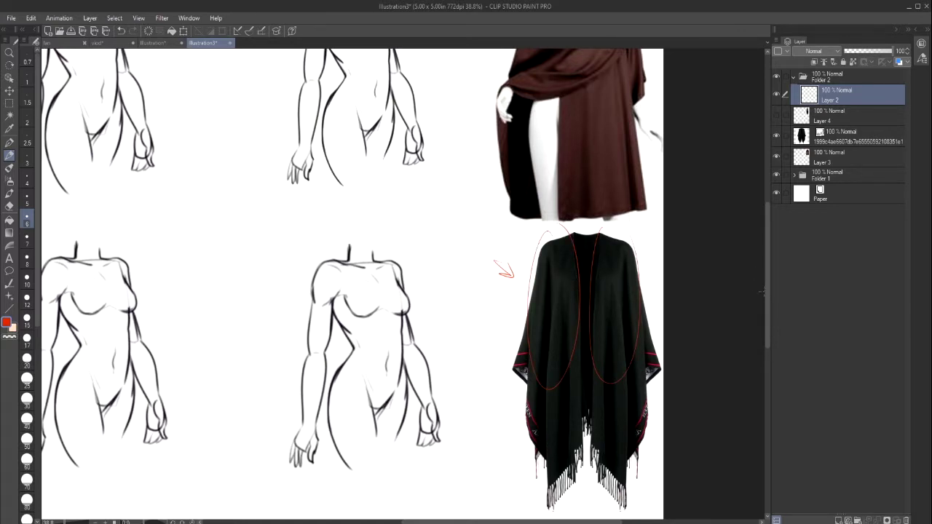
drag(765, 292, 771, 262)
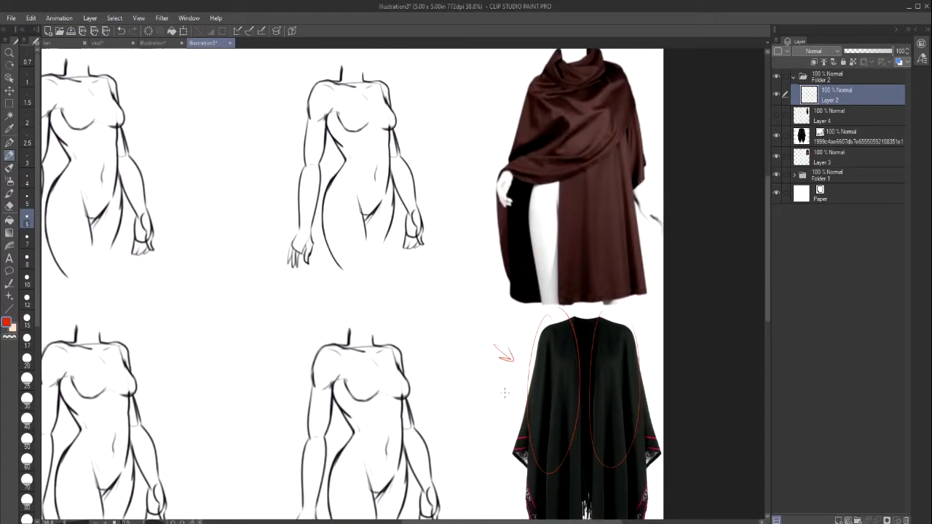
mouse_move(519, 520)
mouse_down()
mouse_move(453, 520)
mouse_move(545, 520)
mouse_move(469, 520)
mouse_move(529, 519)
mouse_move(511, 520)
mouse_up()
mouse_move(768, 305)
mouse_down()
mouse_move(763, 334)
mouse_move(754, 300)
mouse_up()
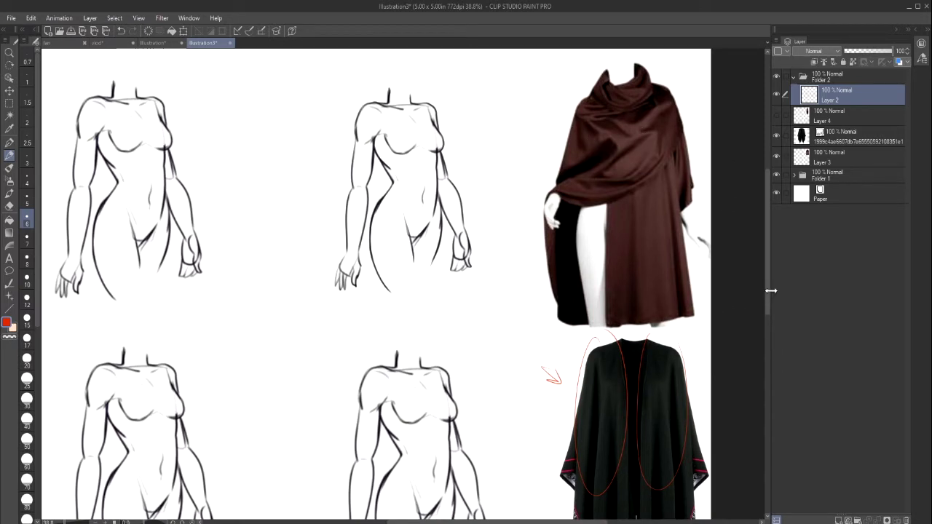
drag(770, 290, 768, 291)
Step: Circle the arrow beside the poncho, and undo that circle and both panel ovals
drag(557, 347, 562, 397)
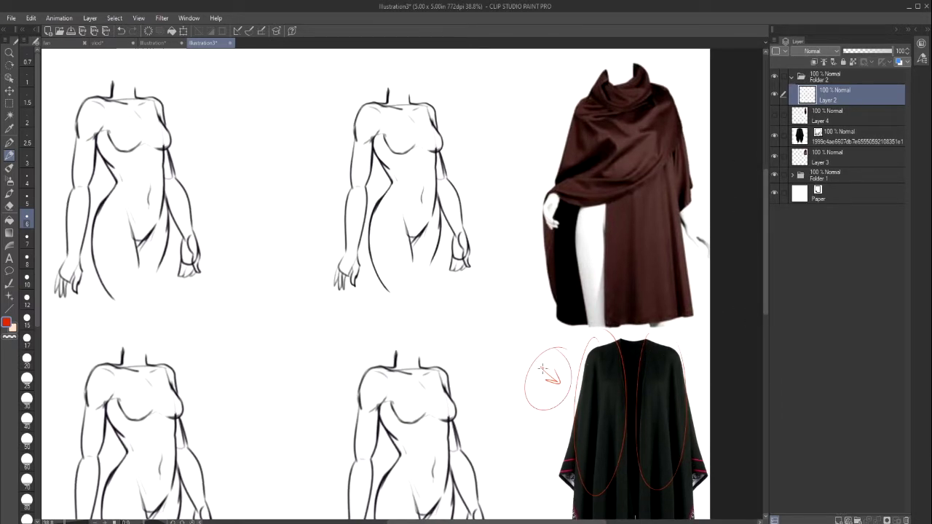
click(120, 30)
click(121, 31)
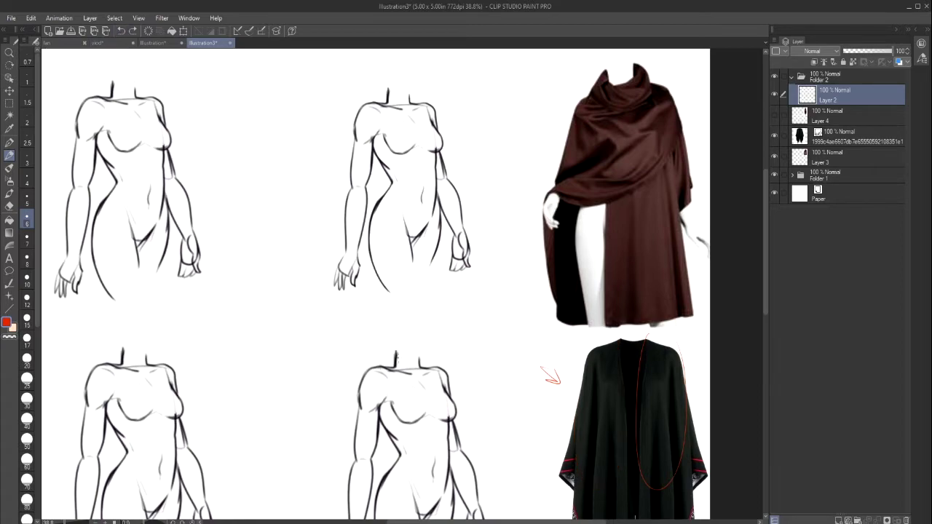
click(120, 30)
Step: Draw a red arrow beside the upper-left figure and undo the marks by the upper-middle figure
mouse_move(521, 522)
mouse_down()
mouse_move(471, 518)
mouse_move(549, 505)
mouse_move(490, 501)
mouse_up()
drag(313, 91, 303, 104)
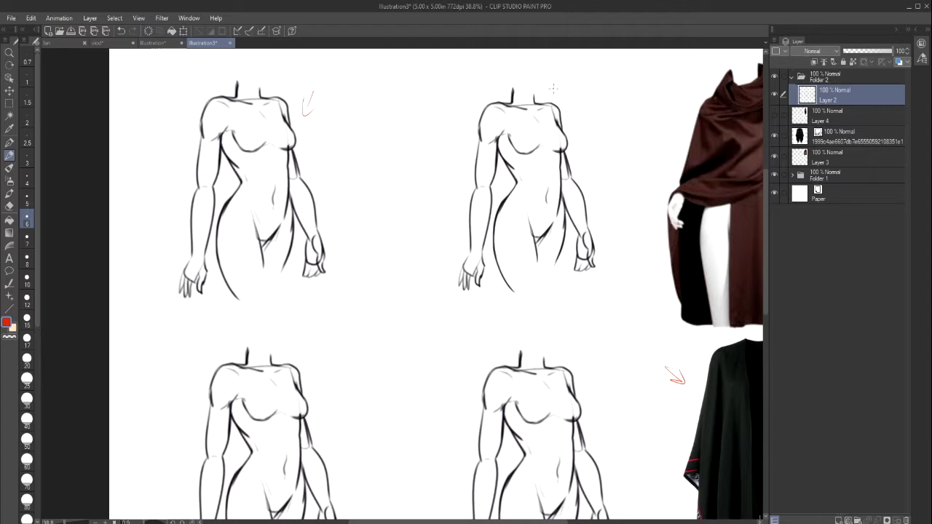
drag(572, 83, 573, 98)
click(121, 31)
click(121, 31)
click(121, 30)
Step: Circle the whole black poncho reference with a large red loop
drag(541, 522, 570, 522)
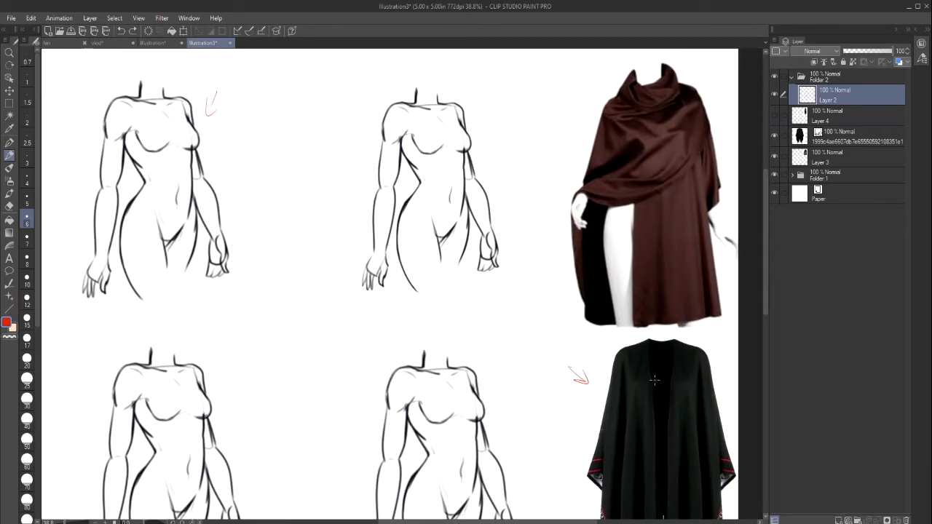
mouse_move(618, 330)
mouse_down()
mouse_move(586, 519)
mouse_move(707, 355)
mouse_up()
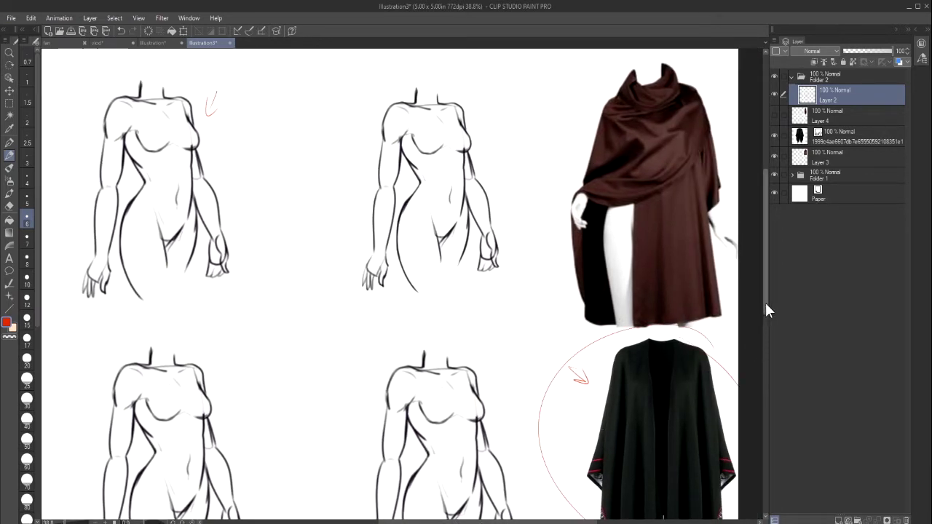
mouse_move(765, 304)
mouse_down()
mouse_move(760, 359)
mouse_move(757, 322)
mouse_up()
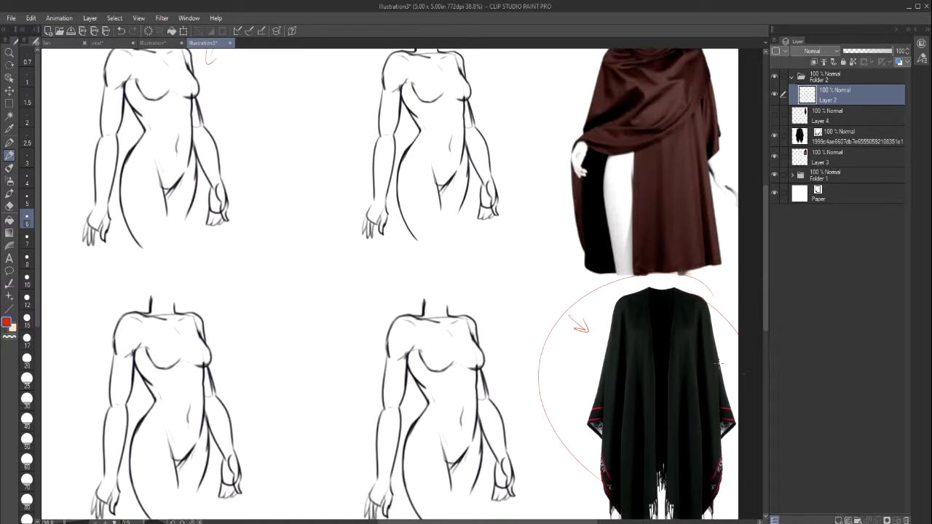
mouse_move(766, 299)
mouse_down()
mouse_move(765, 286)
mouse_move(760, 311)
mouse_move(765, 260)
mouse_up()
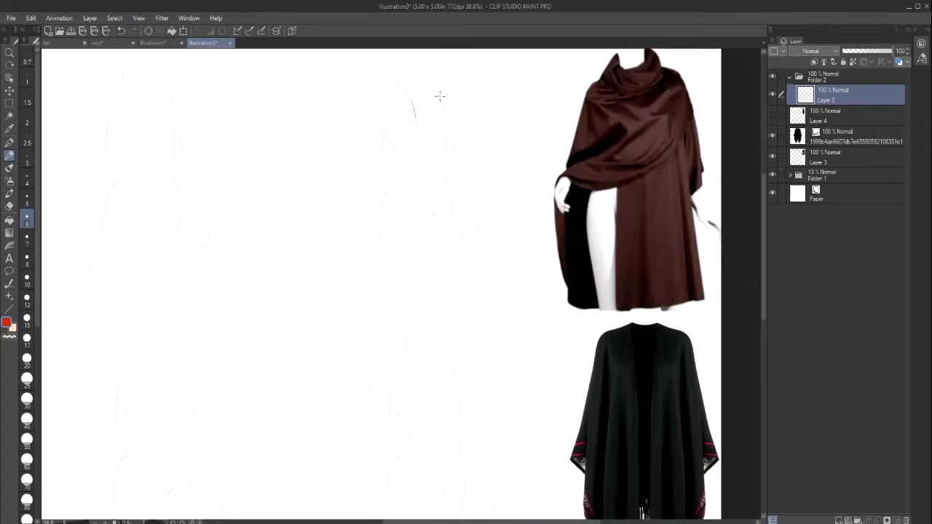
Step: Sketch the right front edge of an open poncho over the upper-middle figure in red
drag(440, 96, 447, 128)
drag(446, 127, 457, 263)
click(122, 30)
drag(445, 120, 448, 244)
drag(445, 242, 466, 259)
mouse_move(466, 259)
mouse_down()
mouse_move(478, 225)
mouse_move(467, 245)
mouse_move(458, 169)
mouse_move(466, 121)
mouse_move(427, 223)
mouse_move(416, 287)
mouse_up()
key(ctrl+z)
click(122, 31)
click(122, 30)
click(122, 30)
Step: Sketch the poncho's left hem, both outer sides and the shoulder lines around the upper-middle figure
drag(417, 287, 348, 171)
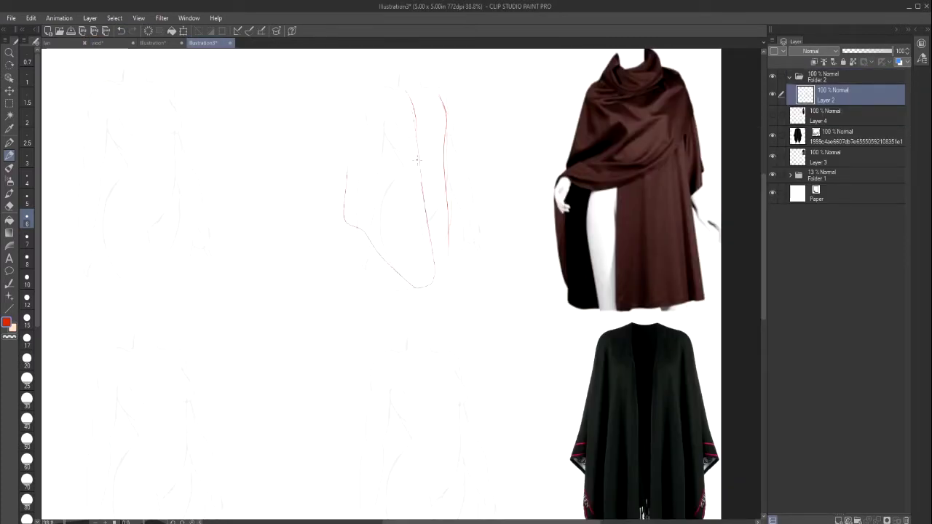
drag(447, 217, 449, 261)
drag(453, 271, 421, 84)
click(121, 31)
drag(446, 211, 451, 272)
drag(429, 88, 454, 279)
mouse_move(388, 87)
mouse_down()
mouse_move(371, 250)
mouse_move(366, 142)
mouse_up()
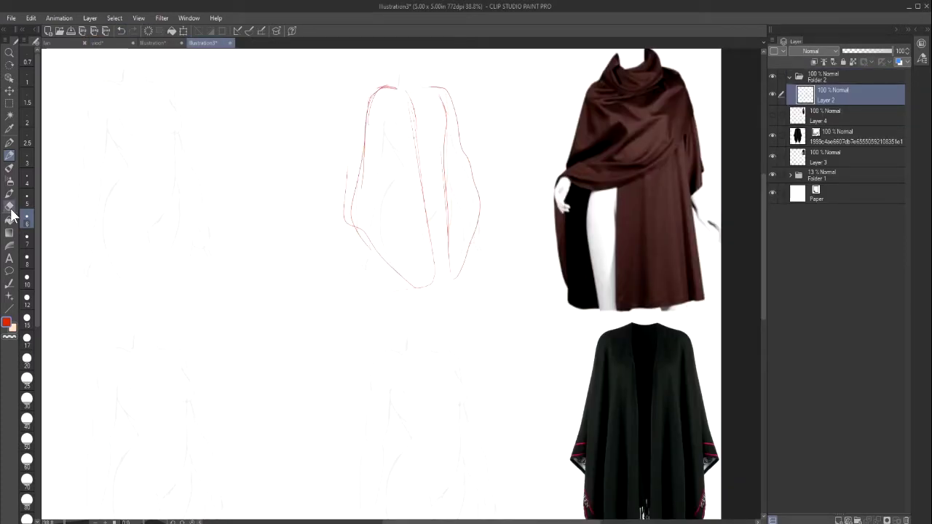
Step: Erase the stray outer line on the poncho's left side, then redraw its lower hem with vertical folds
click(11, 209)
click(10, 155)
mouse_move(347, 171)
mouse_down()
mouse_move(345, 222)
mouse_move(386, 258)
mouse_up()
mouse_move(384, 175)
mouse_down()
mouse_move(395, 266)
mouse_move(421, 287)
mouse_up()
drag(409, 284, 435, 284)
drag(428, 230, 434, 265)
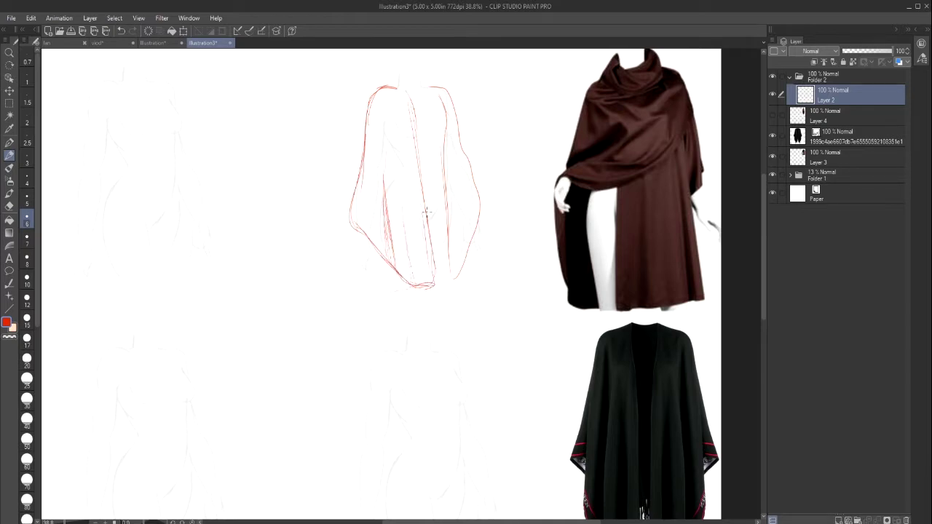
Step: Sketch the right panel's hem, inner folds and outer contour, and reinforce the neckline
drag(427, 213, 434, 265)
drag(452, 280, 471, 275)
mouse_move(460, 206)
mouse_down()
mouse_move(471, 276)
mouse_move(470, 259)
mouse_up()
drag(460, 155, 483, 236)
drag(453, 120, 487, 197)
mouse_move(423, 86)
mouse_down()
mouse_move(452, 104)
mouse_move(417, 156)
mouse_up()
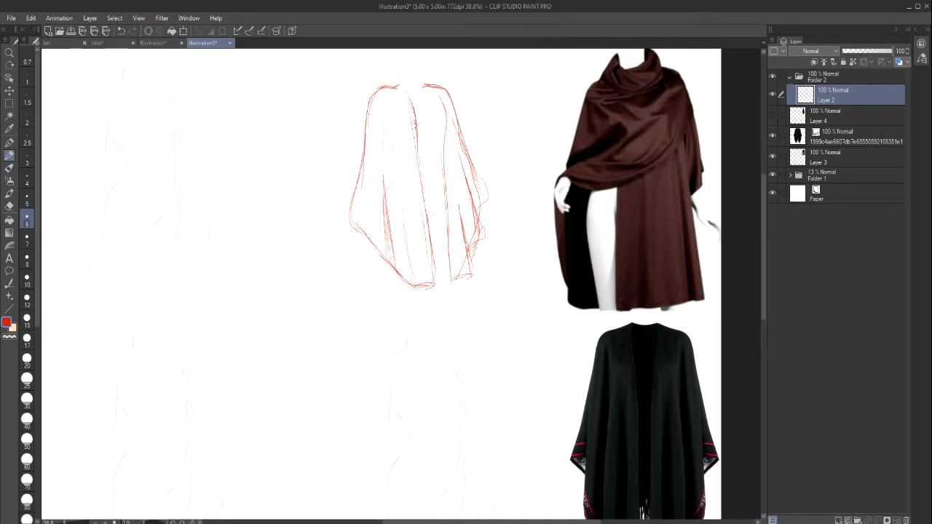
drag(416, 123, 426, 213)
click(121, 30)
Step: Erase the right panel's lower corner and redraw its side contour and slanted shoulder line
mouse_move(473, 236)
mouse_down()
mouse_move(453, 281)
mouse_move(468, 258)
mouse_up()
drag(478, 166, 466, 251)
drag(349, 215, 377, 247)
click(9, 207)
mouse_move(473, 247)
mouse_down()
mouse_move(467, 188)
mouse_move(471, 274)
mouse_up()
click(9, 155)
drag(476, 182, 473, 249)
drag(443, 65, 477, 178)
Step: Rework the left panel's lower folds, erasing the old hem and redrawing it as a wavy, overturned edge
drag(402, 207, 412, 275)
drag(351, 217, 391, 244)
click(10, 207)
mouse_move(379, 166)
mouse_down()
mouse_move(392, 248)
mouse_move(383, 249)
mouse_move(434, 277)
mouse_up()
key(p)
drag(383, 172, 393, 251)
drag(427, 215, 440, 288)
drag(440, 287, 416, 273)
drag(404, 188, 416, 272)
drag(373, 240, 441, 289)
Step: Erase the right panel's hem and redraw it rising from a pointed corner to the outer side
key(e)
drag(471, 276, 447, 190)
key(p)
mouse_move(447, 230)
mouse_down()
mouse_move(459, 289)
mouse_move(477, 249)
mouse_up()
mouse_move(413, 100)
mouse_down()
mouse_move(417, 171)
mouse_move(411, 105)
mouse_up()
Step: Strengthen the left panel's folds, clean up its outer hem and hatch the hem's visible underside
key(e)
key(p)
drag(390, 222, 395, 254)
drag(386, 190, 395, 252)
drag(364, 166, 366, 230)
key(e)
drag(373, 244, 352, 225)
key(p)
drag(383, 237, 376, 245)
drag(429, 276, 420, 287)
Step: Rework the right panel's outer contour, erasing the doubled lines and redrawing it down to the wrist
drag(479, 198, 484, 239)
drag(475, 178, 483, 236)
drag(485, 240, 476, 249)
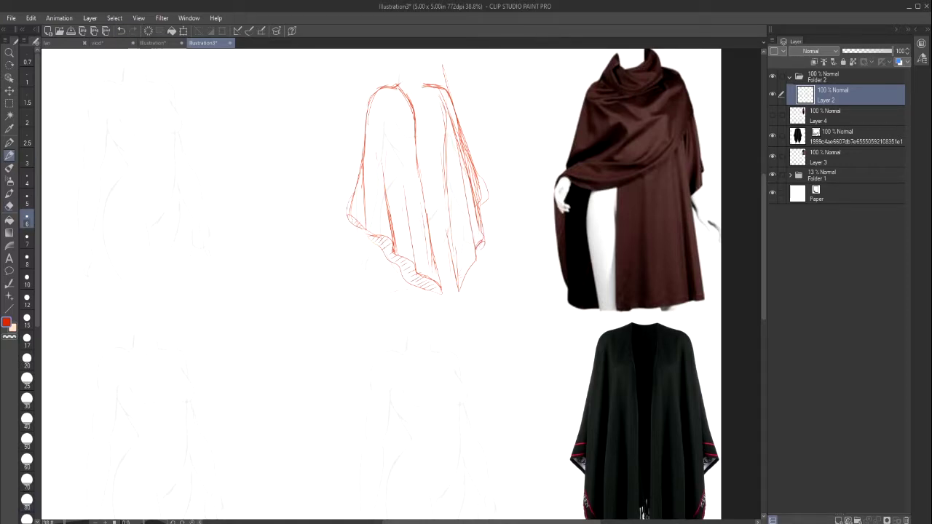
click(9, 206)
drag(458, 125, 480, 254)
click(10, 156)
drag(459, 144, 487, 228)
drag(486, 226, 476, 249)
Step: Erase the excess line at the right shoulder and redraw the panel's contour with a fold near the wrist
click(11, 204)
mouse_move(441, 99)
mouse_down()
mouse_move(482, 222)
mouse_move(450, 103)
mouse_up()
click(9, 156)
drag(472, 169, 477, 202)
mouse_move(455, 103)
mouse_down()
mouse_move(474, 180)
mouse_move(469, 154)
mouse_up()
mouse_move(474, 164)
mouse_down()
mouse_move(465, 222)
mouse_move(473, 235)
mouse_up()
Step: Darken the poncho's upper front edges and add chest folds on both panels
drag(430, 88, 446, 136)
drag(405, 92, 415, 137)
drag(399, 132, 457, 156)
key(ctrl+z)
drag(449, 107, 455, 177)
mouse_move(397, 127)
mouse_down()
mouse_move(403, 144)
mouse_move(382, 178)
mouse_up()
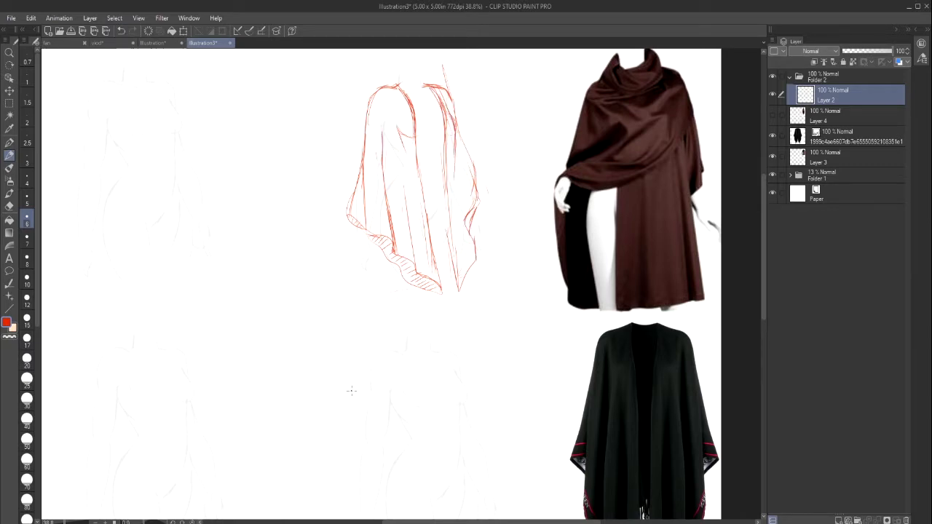
Step: Reinforce the left shoulder contour and add small creases at the shoulder, armpit and bust
drag(386, 87, 401, 81)
drag(387, 85, 364, 176)
drag(447, 87, 440, 99)
drag(383, 92, 392, 104)
mouse_move(413, 117)
mouse_down()
mouse_move(415, 139)
mouse_move(409, 128)
mouse_up()
drag(399, 132, 414, 138)
mouse_move(449, 136)
mouse_down()
mouse_move(454, 118)
mouse_move(454, 135)
mouse_up()
Step: Set the eraser to size 25, erase the inner lines near the right shoulder and redraw the bust curve
click(10, 207)
click(27, 379)
mouse_move(437, 92)
mouse_down()
mouse_move(450, 137)
mouse_move(454, 130)
mouse_up()
click(10, 156)
drag(445, 137, 454, 135)
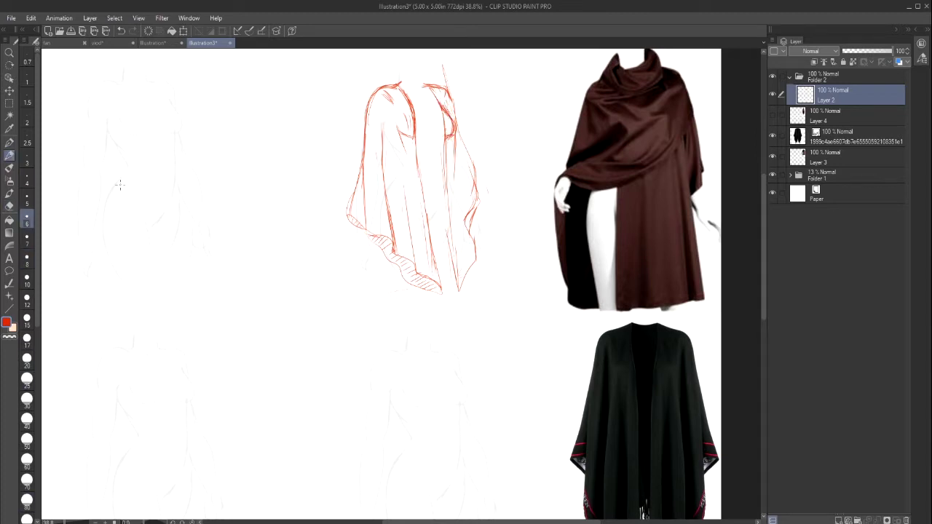
Step: Erase the leftover line at the right chest and darken the front opening edges of both panels
click(10, 207)
mouse_move(438, 100)
mouse_down()
mouse_move(450, 138)
mouse_move(447, 113)
mouse_up()
click(10, 156)
drag(445, 136, 455, 281)
drag(418, 162, 439, 285)
Step: Sketch both hands emerging below the poncho and darken the right shoulder and side contour
drag(358, 223, 349, 274)
mouse_move(369, 236)
mouse_down()
mouse_move(365, 270)
mouse_move(367, 259)
mouse_up()
mouse_move(477, 213)
mouse_down()
mouse_move(466, 243)
mouse_move(474, 252)
mouse_up()
drag(479, 219, 482, 252)
drag(453, 110, 478, 195)
drag(425, 85, 452, 109)
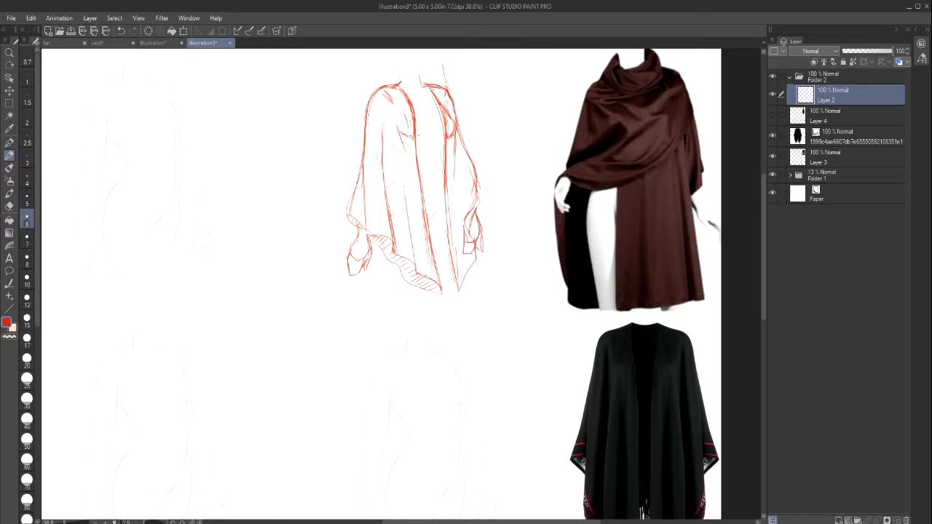
Step: Add the torso's bust, navel and groin lines inside the opening and long fold lines on both panels
drag(414, 138, 423, 133)
drag(439, 207, 424, 222)
drag(434, 172, 415, 250)
drag(385, 120, 386, 214)
drag(458, 195, 464, 273)
drag(460, 161, 462, 229)
drag(466, 165, 469, 200)
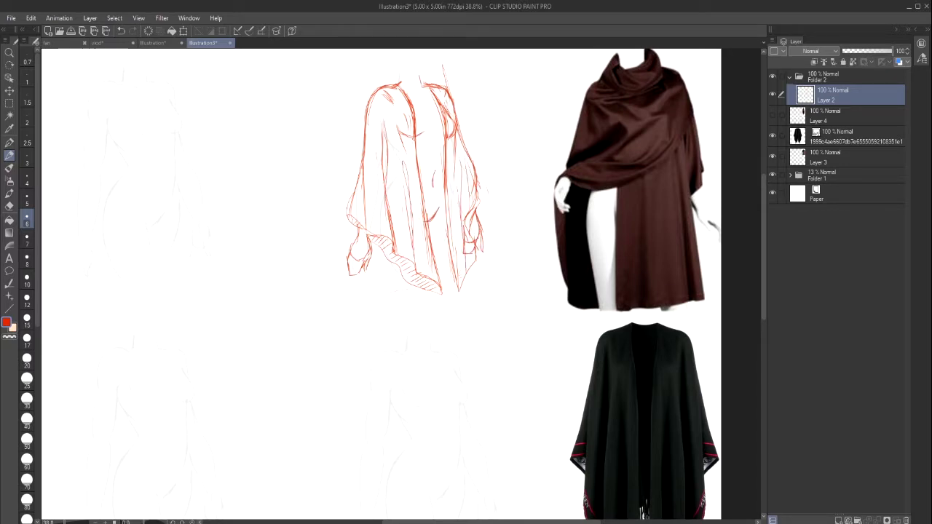
Step: Add long fold lines to the poncho's left panel and erase stray marks around the chest
drag(407, 189, 397, 189)
drag(370, 104, 377, 180)
key(e)
mouse_move(394, 91)
mouse_down()
mouse_move(405, 150)
mouse_move(434, 139)
mouse_up()
Step: Redraw the torso's navel and groin lines and darken the neckline and right hand
key(p)
drag(433, 143, 433, 169)
drag(429, 205, 420, 224)
drag(412, 85, 428, 91)
drag(763, 192, 763, 187)
drag(466, 224, 451, 270)
Step: Erase the loose lines along the right sleeve and chest and redraw the sleeve contour in red
key(e)
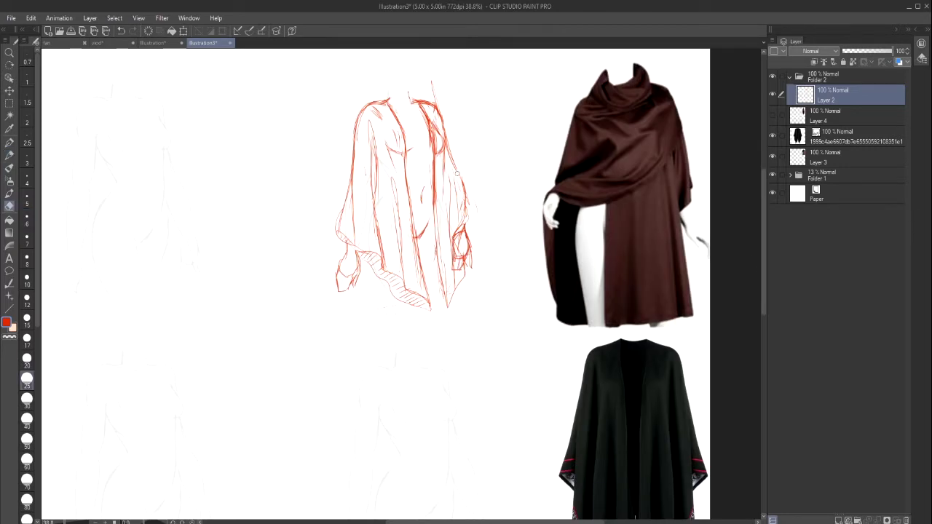
drag(457, 173, 465, 207)
drag(450, 173, 466, 220)
key(p)
drag(444, 146, 457, 187)
drag(435, 133, 433, 147)
key(e)
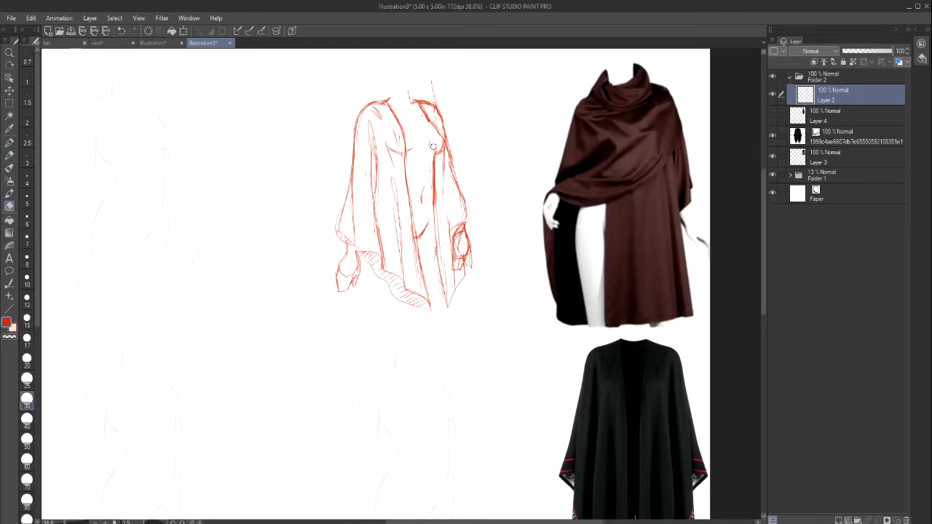
Step: Redraw the right bust and opening edge, darken the left bust folds and add the neck lines
key(p)
drag(421, 110, 437, 171)
key(e)
key(p)
mouse_move(424, 114)
mouse_down()
mouse_move(442, 166)
mouse_move(443, 149)
mouse_up()
drag(393, 127, 403, 153)
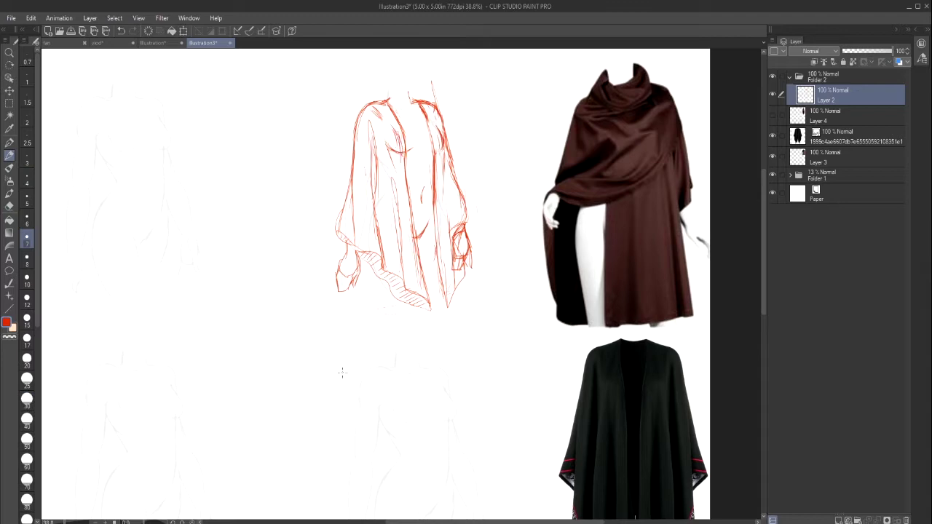
drag(399, 110, 388, 88)
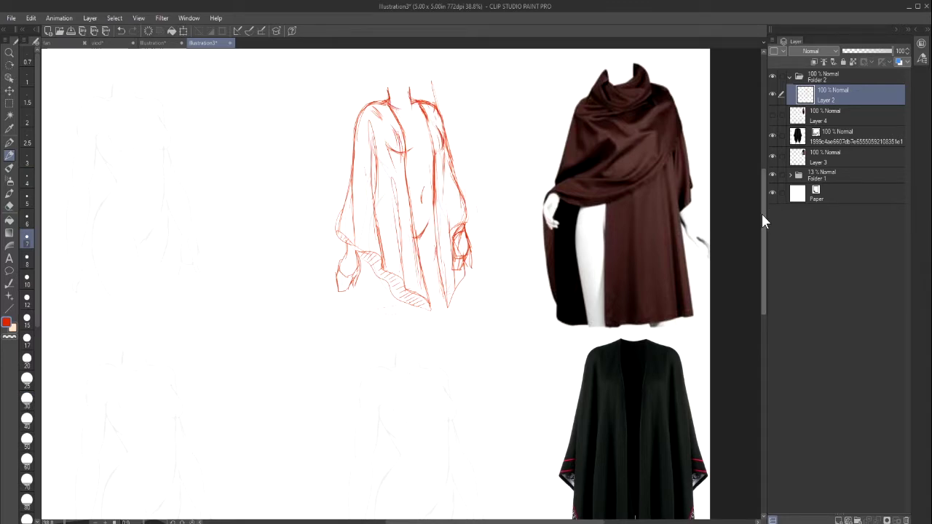
Step: Draw a downward arrow right of the black poncho photo and write "Heavy" on its left
mouse_move(761, 214)
mouse_down()
mouse_move(763, 204)
mouse_move(764, 235)
mouse_move(764, 218)
mouse_up()
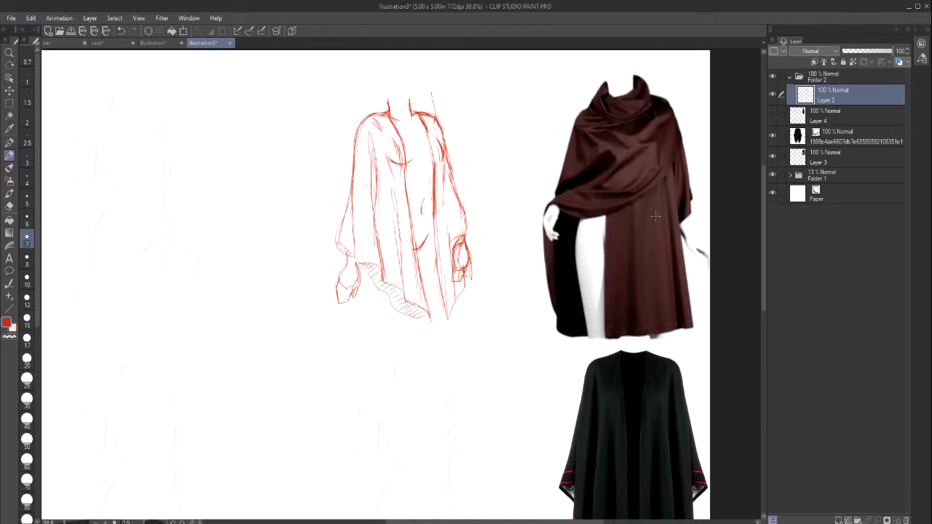
drag(70, 521, 75, 521)
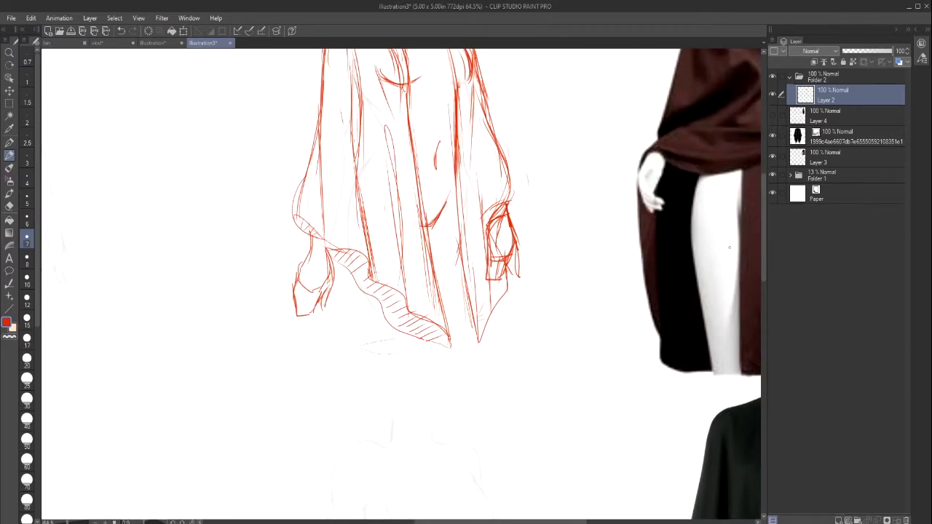
drag(763, 261, 762, 231)
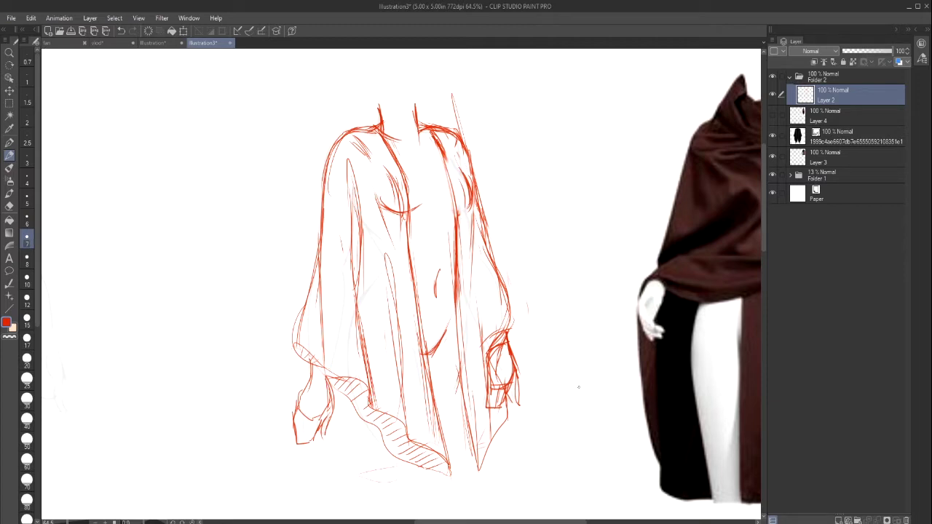
drag(501, 522, 520, 520)
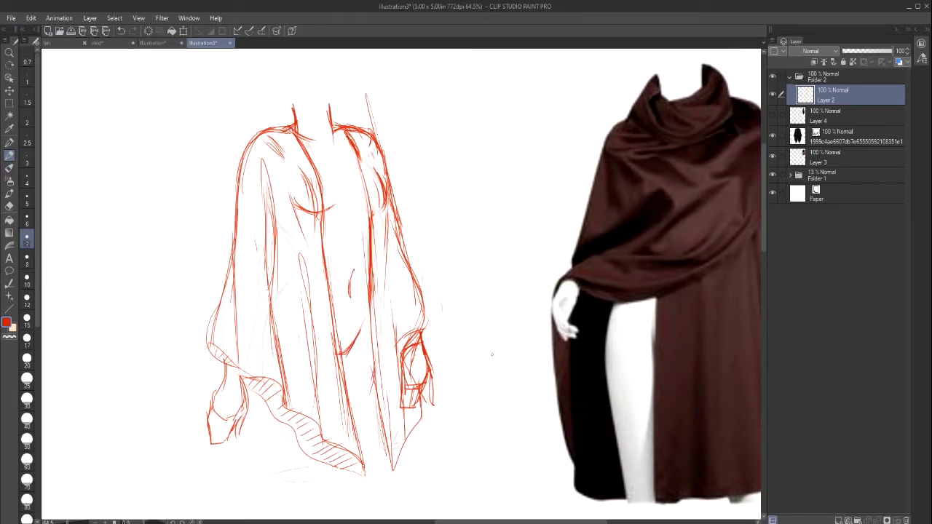
scroll(754, 271, down, 10)
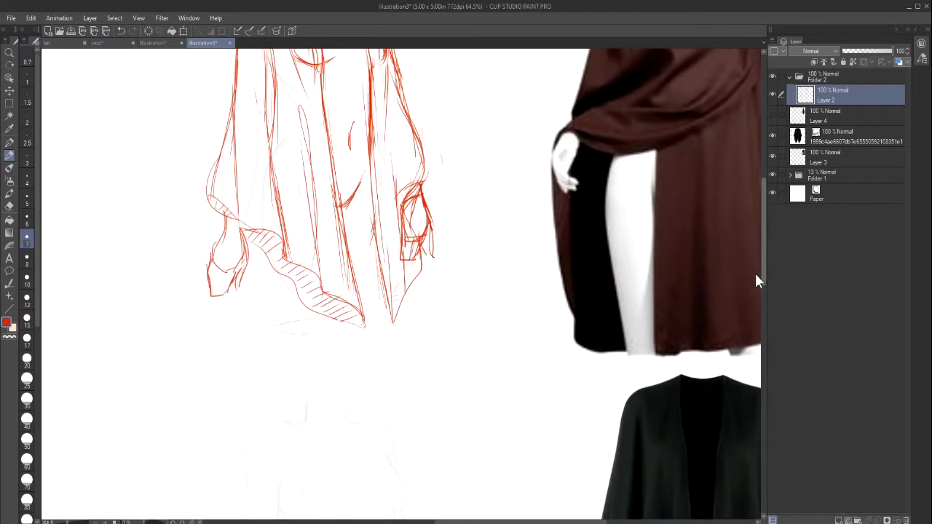
scroll(738, 329, up, 2)
scroll(649, 162, right, 6)
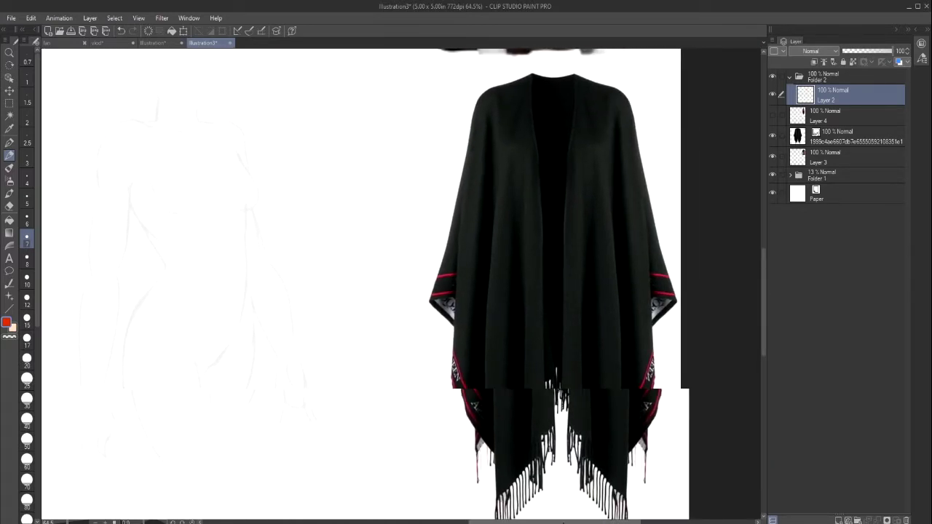
drag(634, 136, 645, 153)
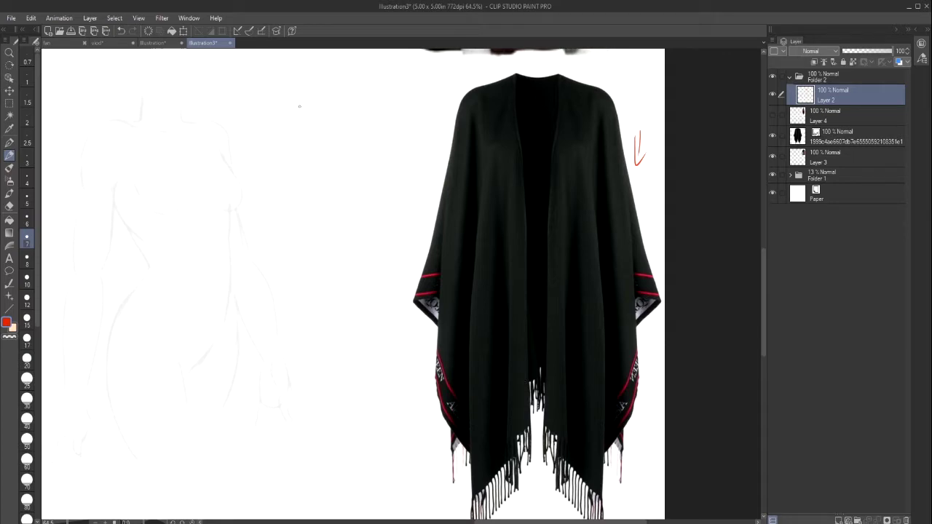
drag(289, 103, 297, 151)
mouse_move(302, 104)
mouse_down()
mouse_move(309, 148)
mouse_move(314, 135)
mouse_move(333, 133)
mouse_move(348, 145)
mouse_up()
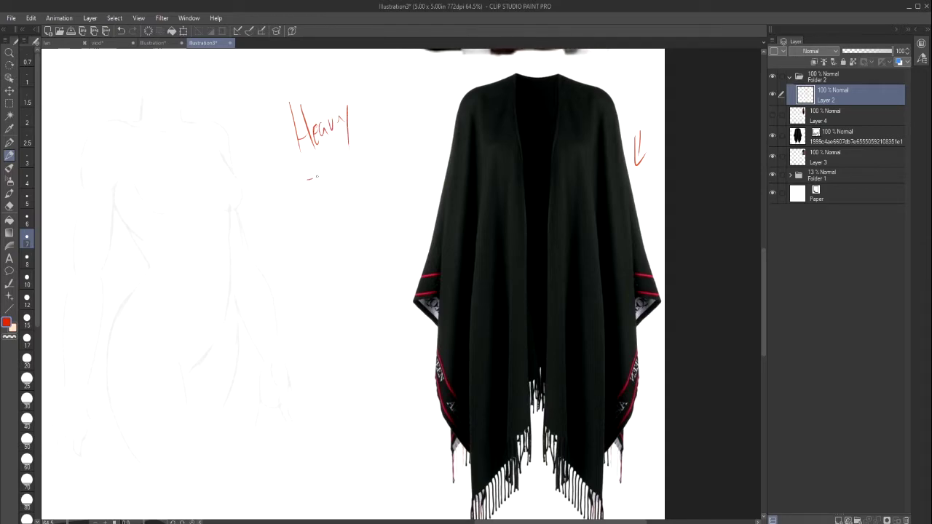
Step: Write an underlined "thin" below "Heavy" and draw an arrow pointing at the black poncho
mouse_move(311, 159)
mouse_down()
mouse_move(314, 188)
mouse_move(322, 176)
mouse_up()
mouse_move(322, 166)
mouse_down()
mouse_move(324, 187)
mouse_move(360, 172)
mouse_move(317, 209)
mouse_move(423, 214)
mouse_up()
drag(409, 205, 412, 223)
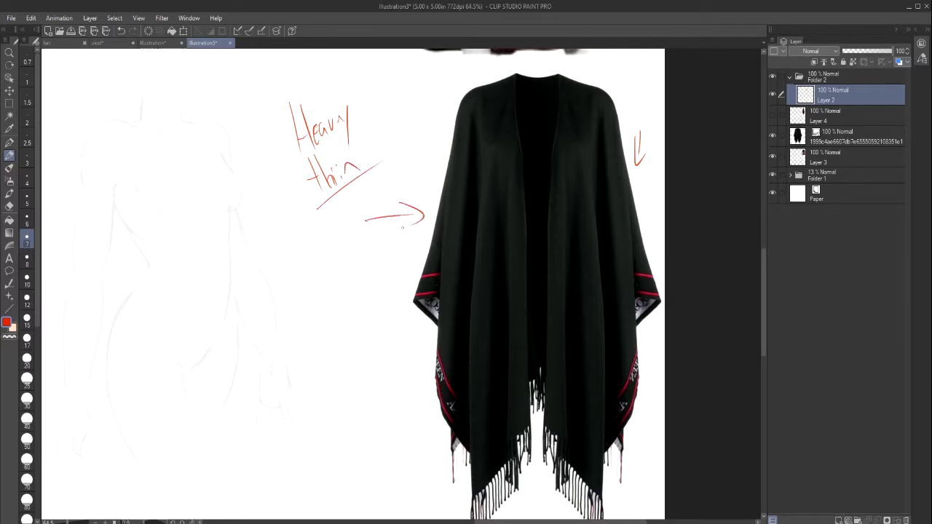
Step: Draw long overlapping vertical loops across the full width of the black poncho to mark its folds
drag(481, 144, 473, 421)
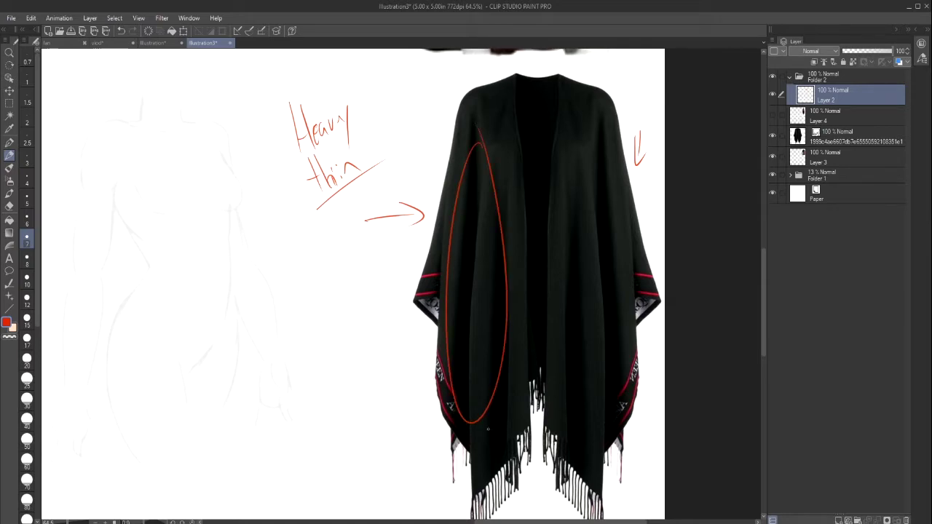
mouse_move(498, 166)
mouse_down()
mouse_move(507, 148)
mouse_move(562, 153)
mouse_move(599, 182)
mouse_move(607, 256)
mouse_move(633, 168)
mouse_move(639, 334)
mouse_up()
drag(648, 367, 661, 182)
mouse_move(437, 160)
mouse_down()
mouse_move(463, 271)
mouse_move(436, 142)
mouse_up()
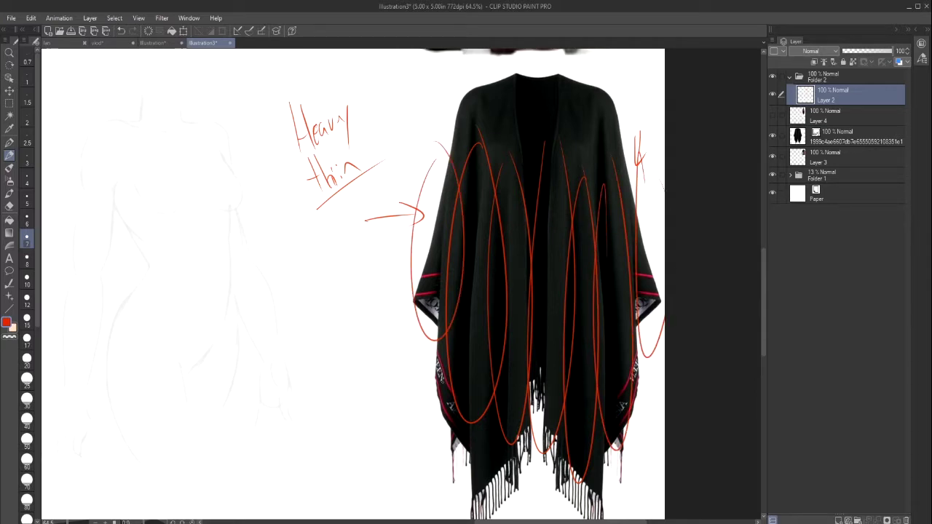
mouse_move(472, 134)
mouse_down()
mouse_move(458, 347)
mouse_move(472, 383)
mouse_move(468, 129)
mouse_up()
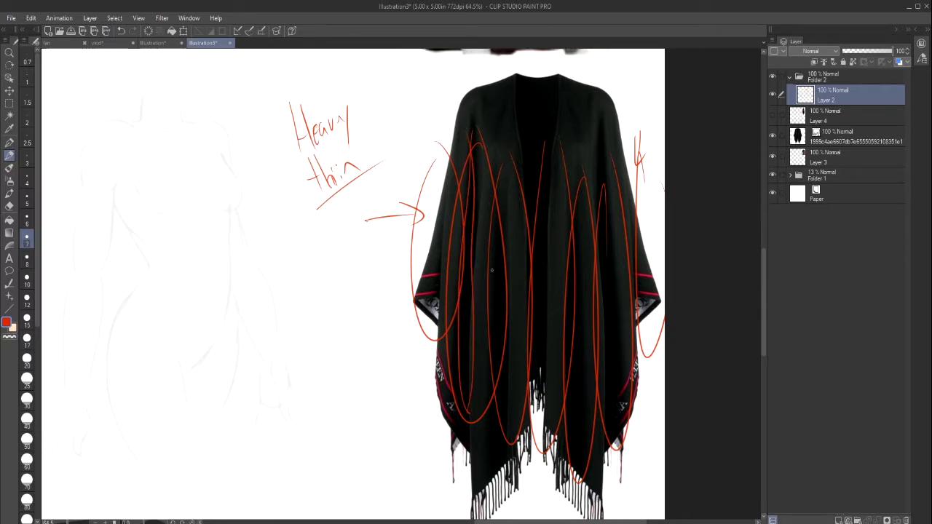
Step: Undo the overlapping fold loops drawn over the black poncho
click(121, 30)
click(121, 31)
click(121, 31)
click(121, 31)
click(120, 31)
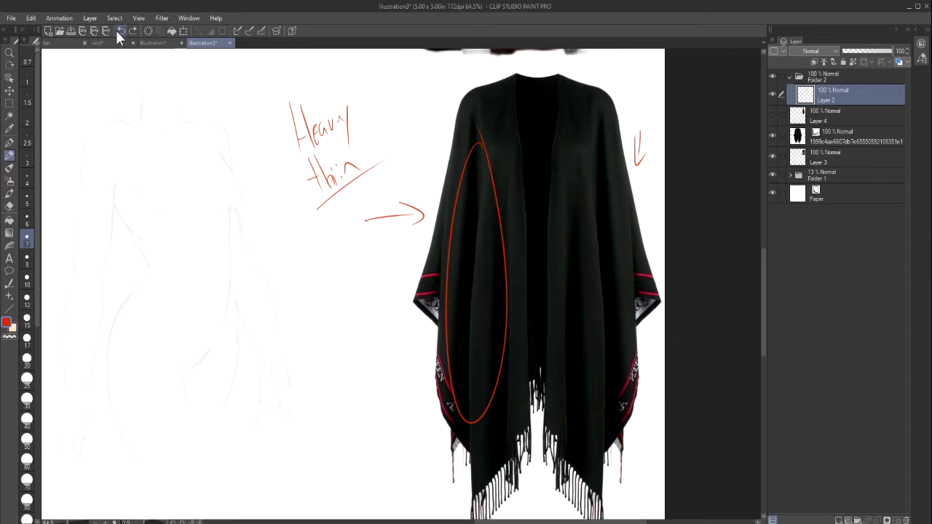
click(120, 31)
click(121, 30)
Step: Outline the dark vertical folds on both panels of the black poncho with narrow loops
mouse_move(470, 149)
mouse_down()
mouse_move(446, 338)
mouse_move(464, 444)
mouse_move(467, 146)
mouse_up()
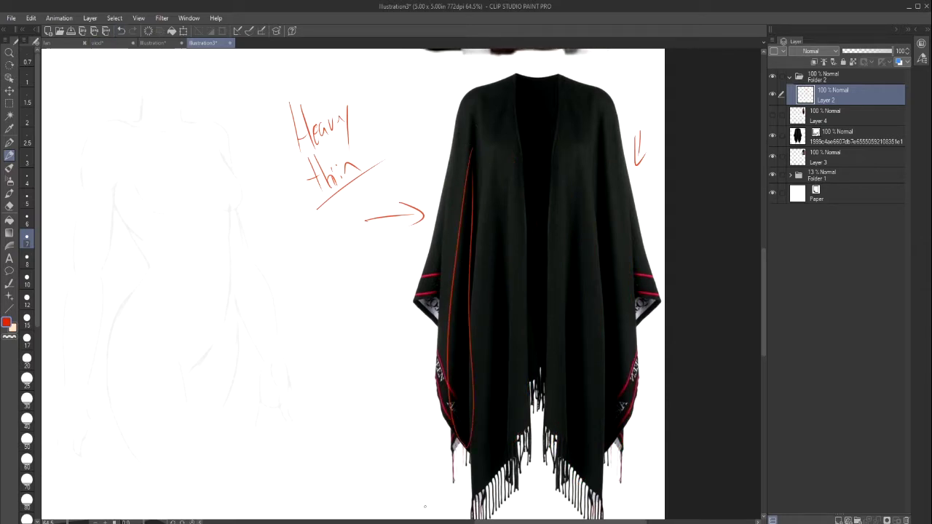
mouse_move(561, 195)
mouse_down()
mouse_move(547, 437)
mouse_move(565, 339)
mouse_move(567, 164)
mouse_up()
drag(579, 252, 578, 334)
mouse_move(575, 269)
mouse_down()
mouse_move(580, 459)
mouse_move(576, 177)
mouse_up()
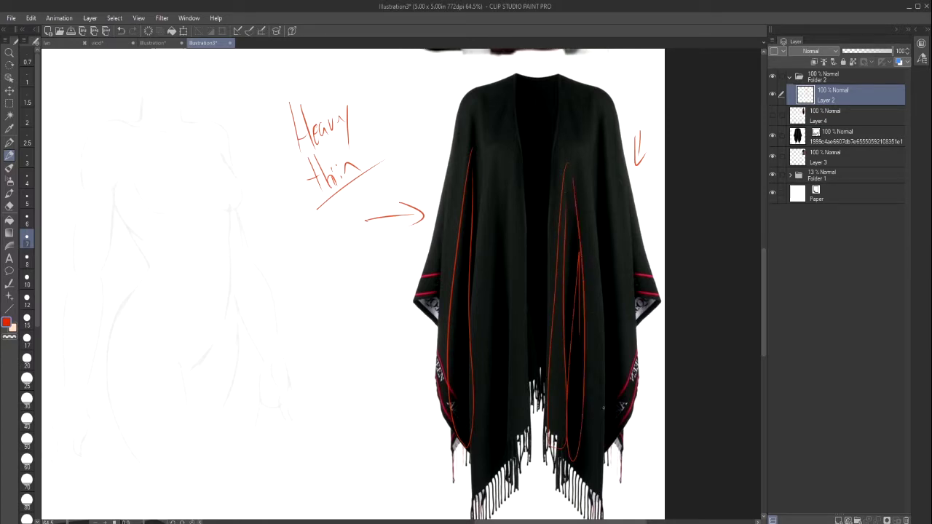
mouse_move(605, 240)
mouse_down()
mouse_move(595, 294)
mouse_move(606, 154)
mouse_up()
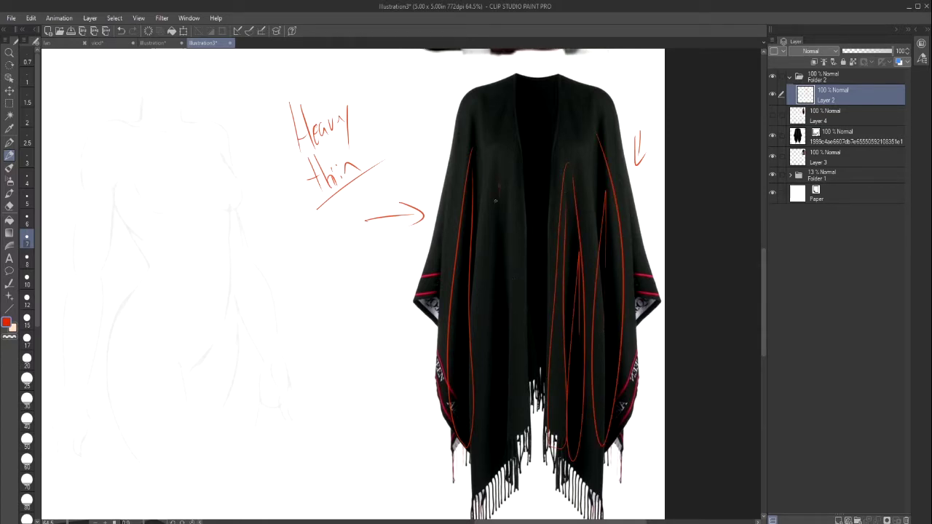
mouse_move(498, 188)
mouse_down()
mouse_move(513, 299)
mouse_move(508, 220)
mouse_up()
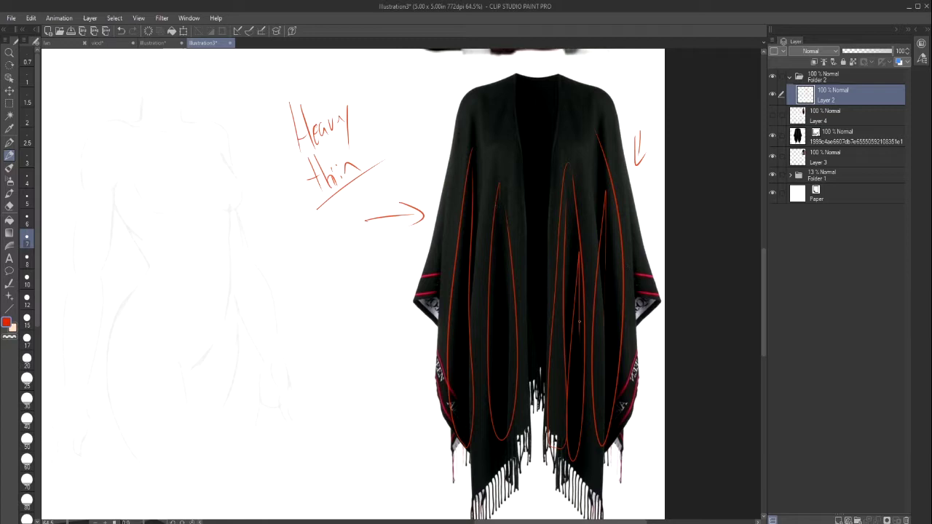
Step: Mark the poncho's outer sleeve folds with short curves and draw one large circle around the garment
drag(618, 180, 631, 217)
mouse_move(449, 167)
mouse_down()
mouse_move(450, 206)
mouse_move(441, 191)
mouse_move(428, 255)
mouse_up()
scroll(761, 279, up, 2)
scroll(743, 313, down, 6)
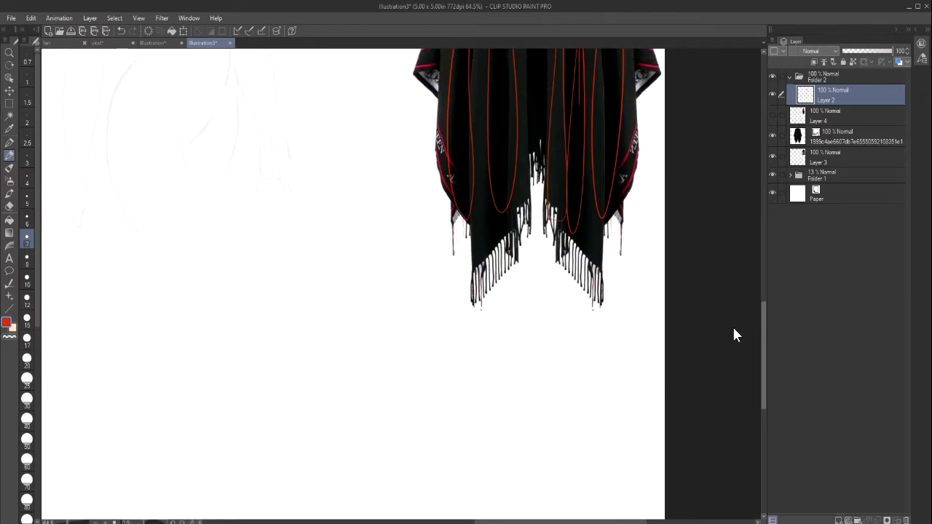
scroll(734, 333, up, 6)
mouse_move(647, 264)
mouse_down()
mouse_move(538, 193)
mouse_move(652, 415)
mouse_move(646, 258)
mouse_up()
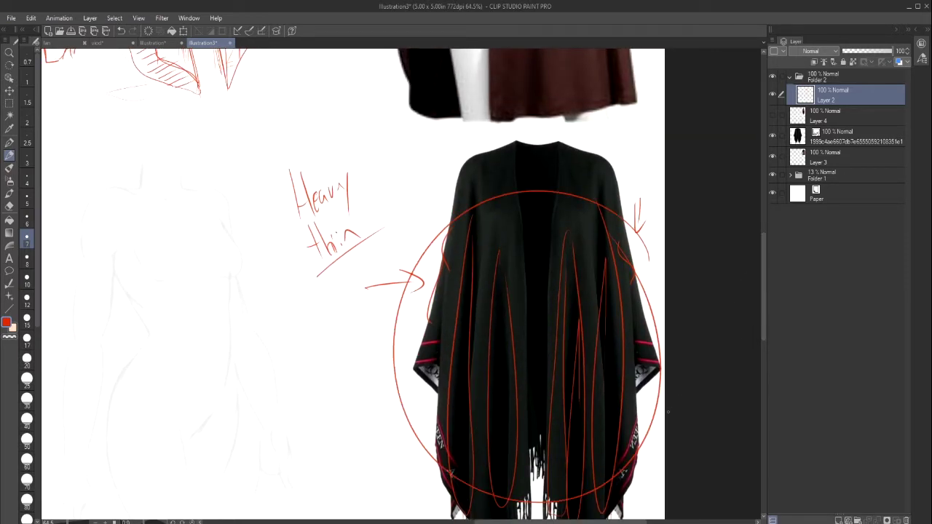
Step: Undo the large circle and all narrow fold outlines over the black poncho
mouse_move(765, 314)
mouse_down()
mouse_move(759, 265)
mouse_move(752, 324)
mouse_up()
click(120, 31)
click(121, 31)
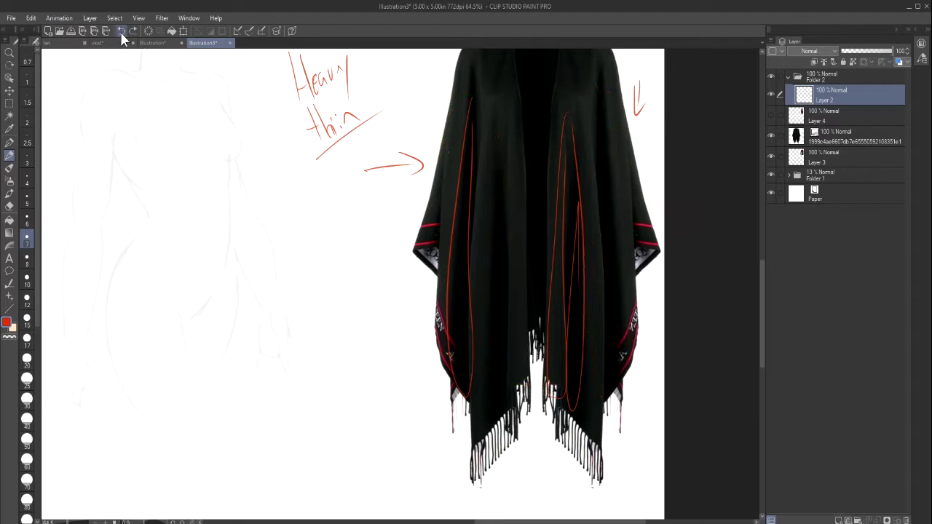
click(121, 31)
click(121, 31)
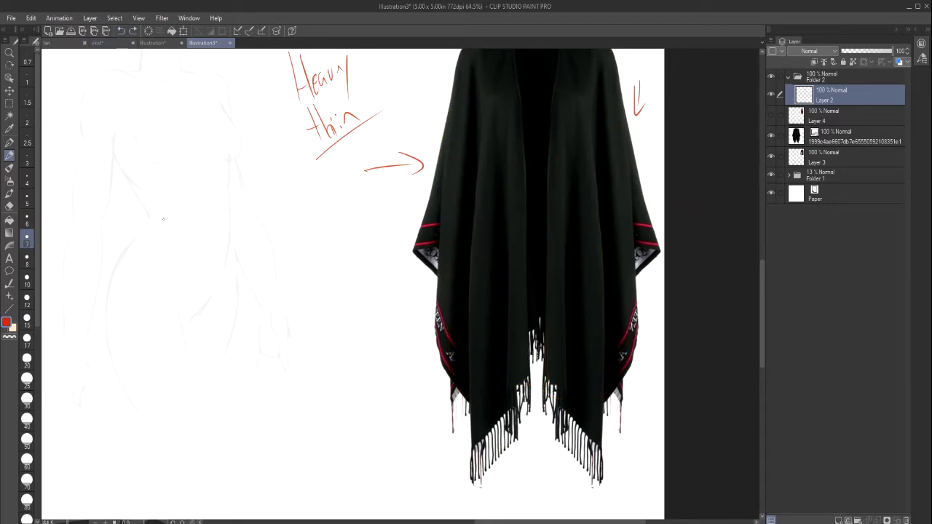
Step: Circle the long dark fold on the poncho's left side and draw a line from "Heavy" toward the shoulder
scroll(763, 274, up, 2)
scroll(762, 274, up, 1)
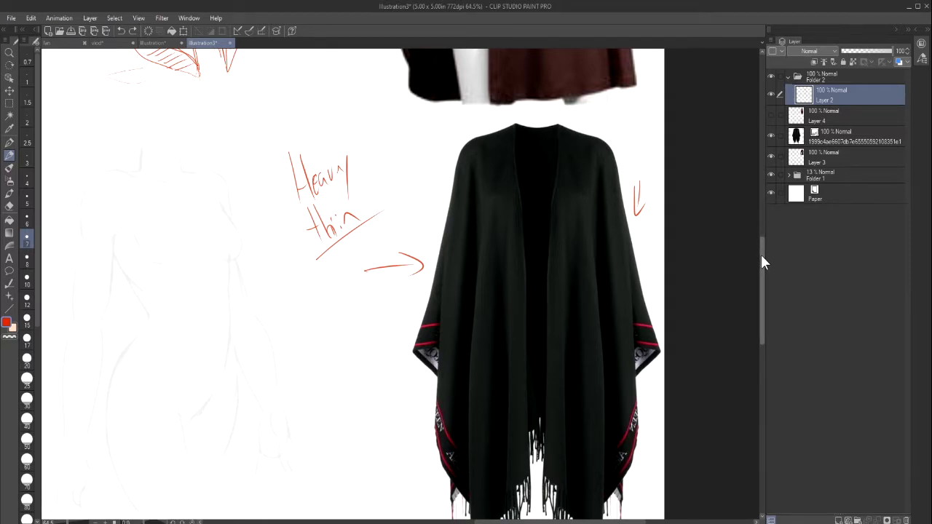
mouse_move(761, 255)
mouse_down()
mouse_move(759, 223)
mouse_move(748, 258)
mouse_up()
mouse_move(477, 206)
mouse_down()
mouse_move(469, 219)
mouse_move(484, 280)
mouse_move(477, 217)
mouse_up()
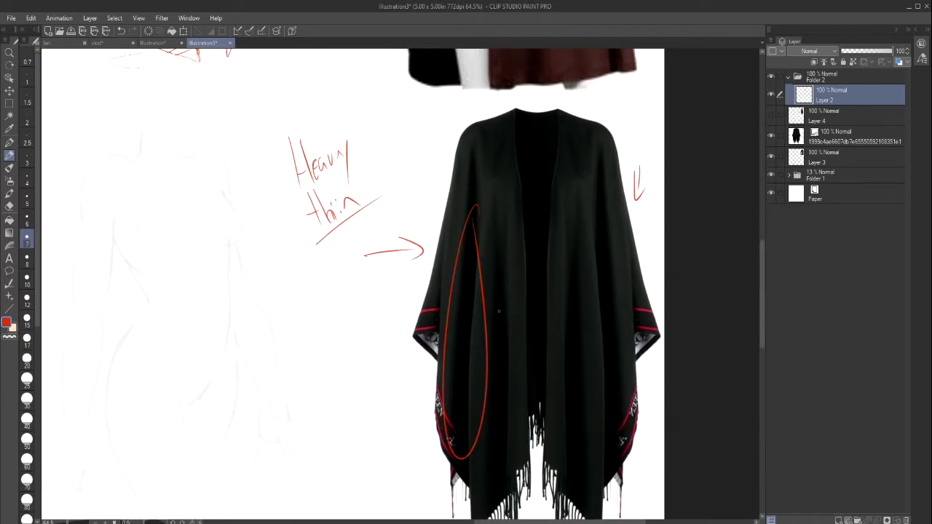
drag(371, 168, 446, 130)
mouse_move(297, 306)
mouse_down()
mouse_move(304, 297)
mouse_move(318, 309)
mouse_move(328, 292)
mouse_move(329, 306)
mouse_move(318, 304)
mouse_up()
click(121, 30)
drag(315, 296, 322, 294)
click(121, 30)
click(122, 30)
click(121, 30)
click(122, 31)
Step: Handwrite "tight" in red below the "thin" note
mouse_move(291, 313)
mouse_down()
mouse_move(305, 295)
mouse_move(302, 312)
mouse_move(320, 307)
mouse_up()
drag(326, 306, 319, 323)
drag(328, 274, 329, 304)
drag(330, 300, 339, 303)
drag(339, 262, 337, 294)
drag(334, 278, 346, 275)
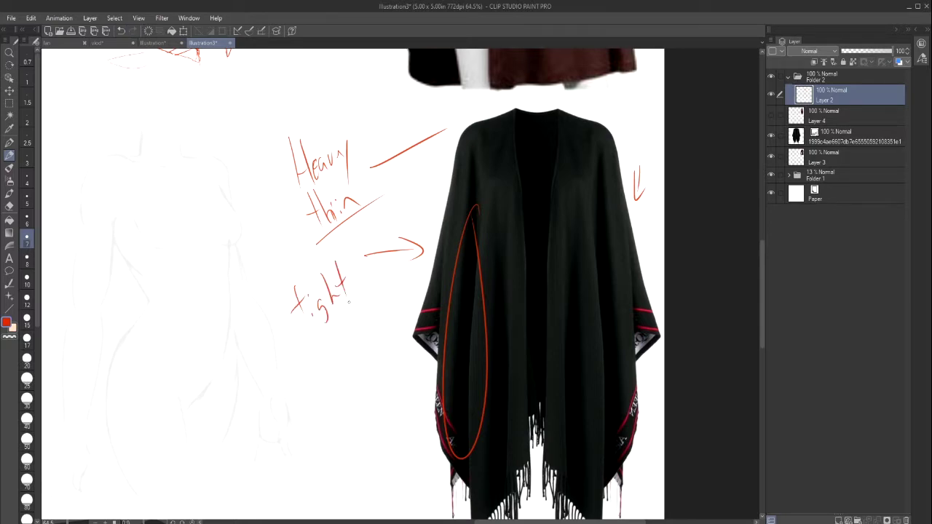
Step: Write "thin" below "tight" and undo the underline and extra word added with it
drag(321, 348, 334, 343)
mouse_move(329, 331)
mouse_down()
mouse_move(327, 357)
mouse_move(368, 339)
mouse_move(344, 377)
mouse_move(353, 419)
mouse_up()
drag(377, 388, 371, 401)
mouse_move(378, 369)
mouse_down()
mouse_move(382, 393)
mouse_move(396, 379)
mouse_up()
drag(391, 382, 396, 393)
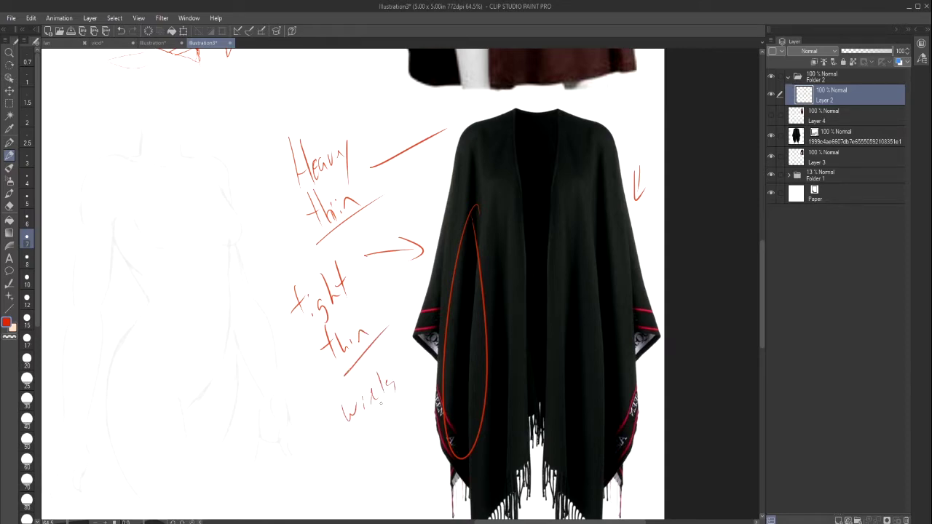
click(121, 30)
click(121, 30)
Step: Add a short stroke below the lower "thin" note and diagonal crease marks near the poncho's right armpit
drag(344, 378, 353, 399)
drag(605, 155, 597, 194)
drag(605, 179, 596, 200)
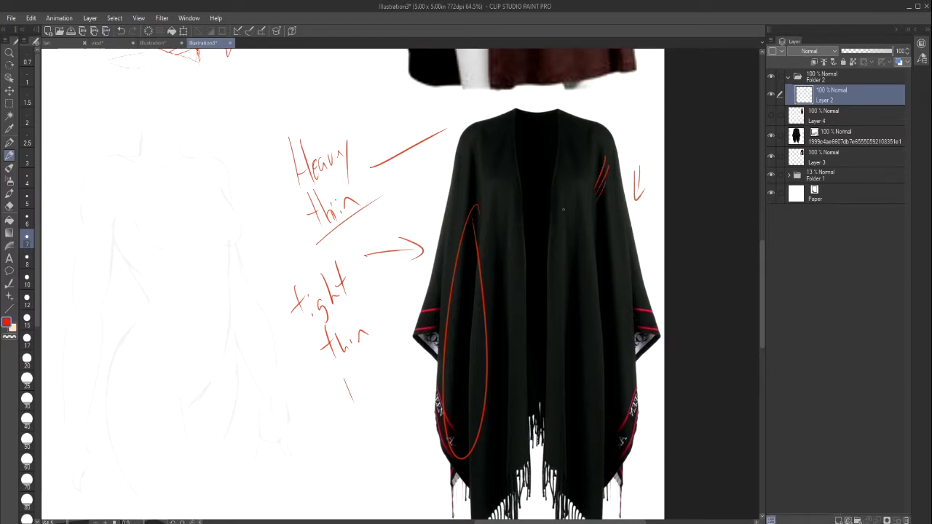
Step: Draw short crease marks around the poncho's left armpit and along the right sleeve fold
mouse_move(481, 166)
mouse_down()
mouse_move(495, 193)
mouse_move(479, 185)
mouse_move(475, 199)
mouse_up()
drag(466, 231, 475, 237)
drag(465, 246, 484, 249)
drag(609, 231, 597, 293)
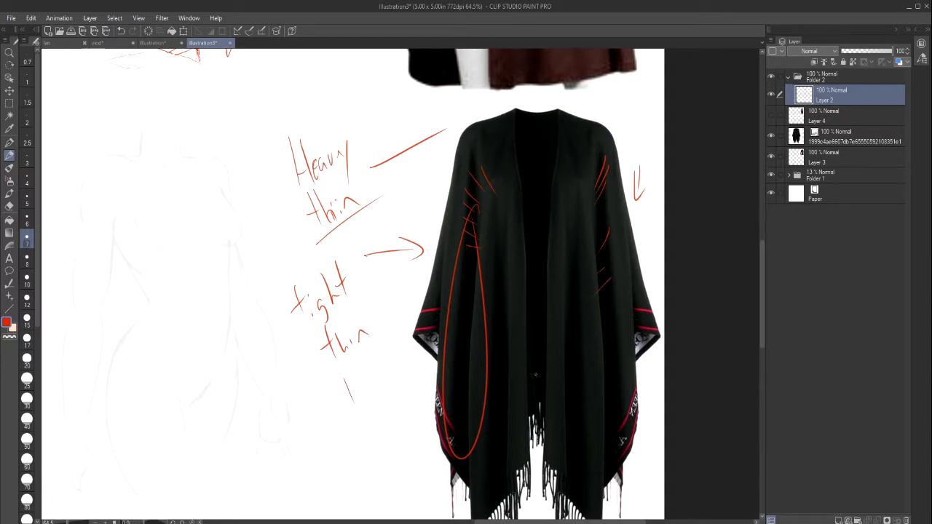
Step: Undo the crease marks at the left armpit and along the right sleeve fold
click(121, 30)
click(121, 30)
click(121, 31)
click(121, 31)
click(121, 30)
click(121, 31)
click(121, 31)
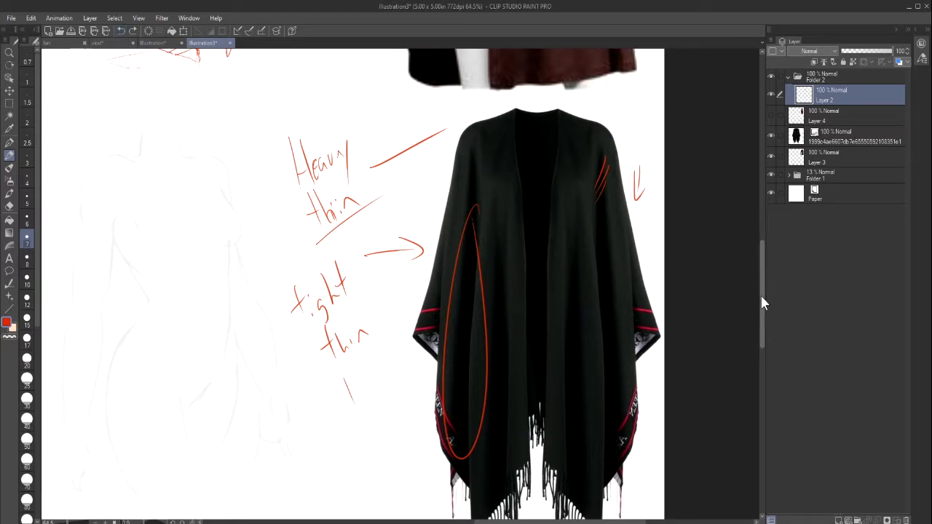
Step: Circle the upper draped part of the brown shawl photo and mark its collar with an arrow and circle
mouse_move(761, 303)
mouse_down()
mouse_move(759, 182)
mouse_move(760, 222)
mouse_move(729, 307)
mouse_move(760, 252)
mouse_move(762, 150)
mouse_up()
mouse_move(631, 173)
mouse_down()
mouse_move(405, 162)
mouse_move(605, 163)
mouse_move(467, 96)
mouse_up()
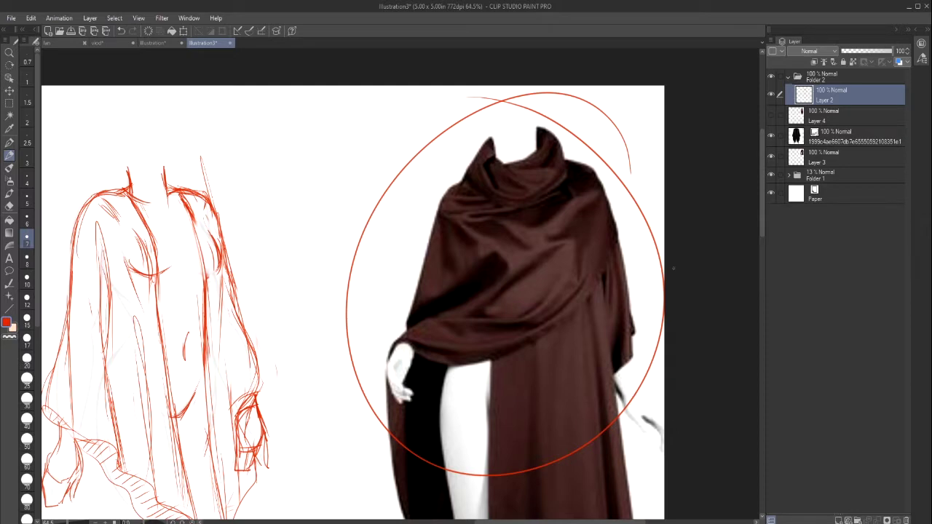
mouse_move(429, 149)
mouse_down()
mouse_move(454, 152)
mouse_move(457, 168)
mouse_up()
mouse_move(480, 135)
mouse_down()
mouse_move(459, 157)
mouse_move(498, 115)
mouse_move(490, 126)
mouse_up()
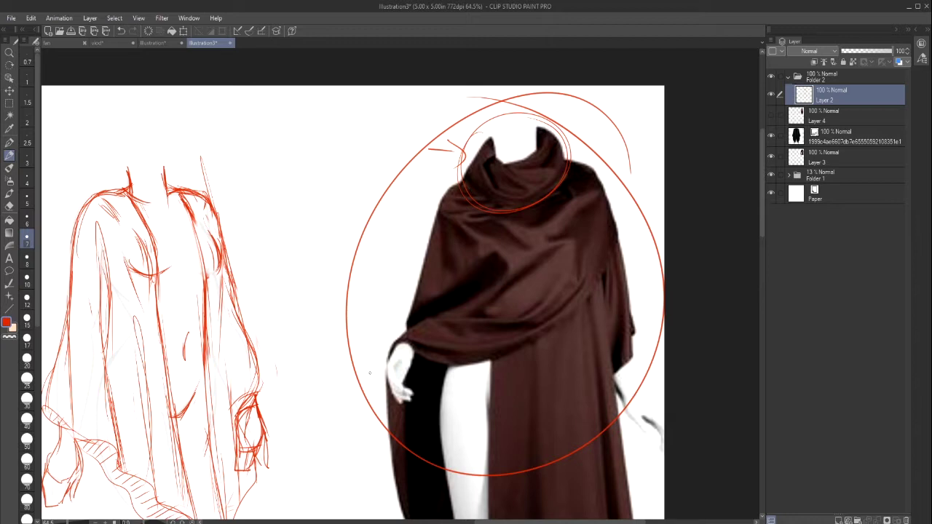
mouse_move(761, 222)
mouse_down()
mouse_move(752, 254)
mouse_move(753, 228)
mouse_up()
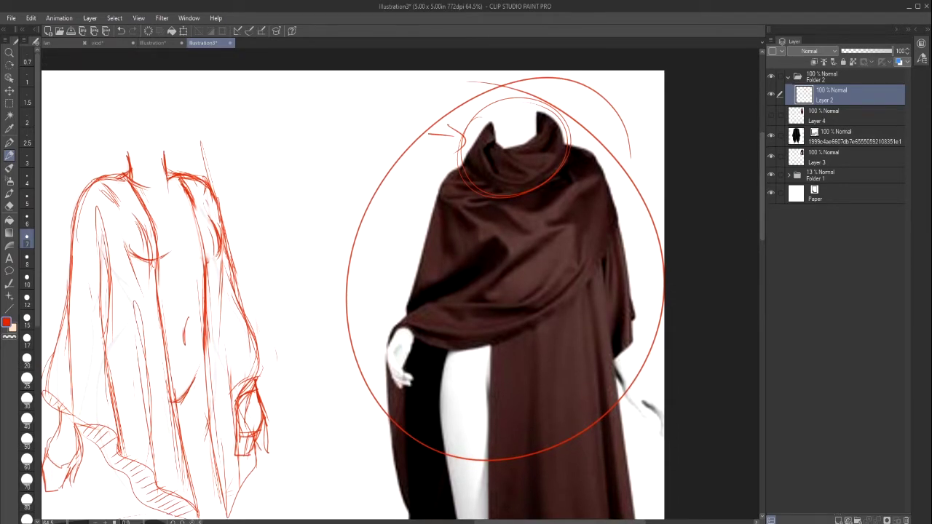
Step: Draw a small arrow pointing at the right sleeve of the open poncho sketch
scroll(400, 285, down, 4)
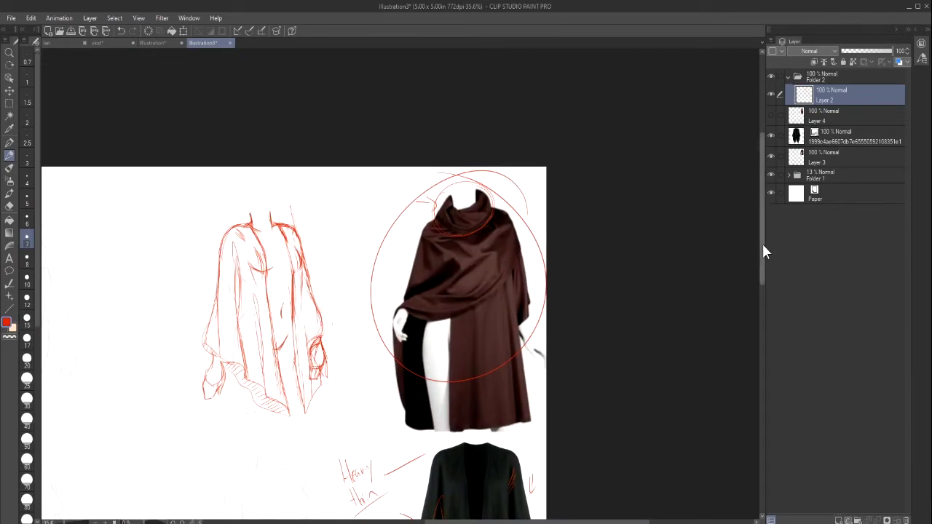
mouse_move(761, 241)
mouse_down()
mouse_move(747, 333)
mouse_move(757, 278)
mouse_up()
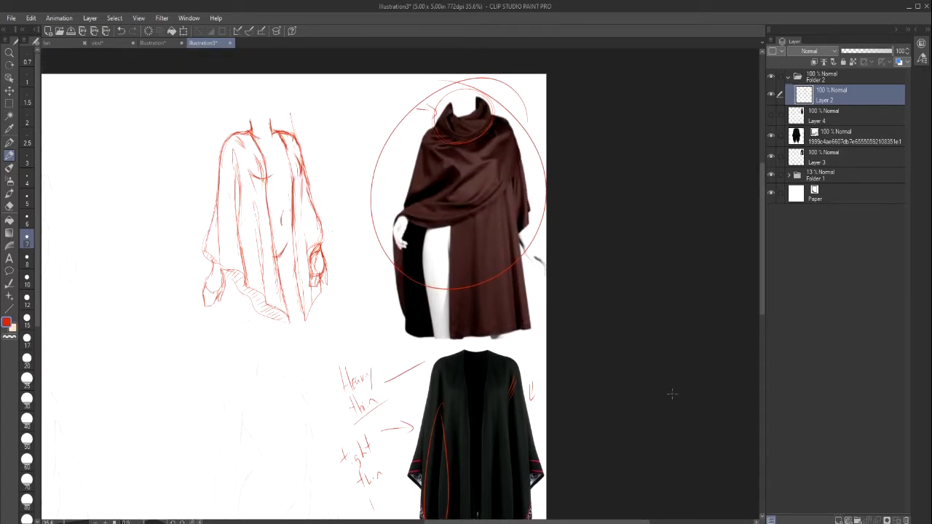
drag(614, 522, 548, 523)
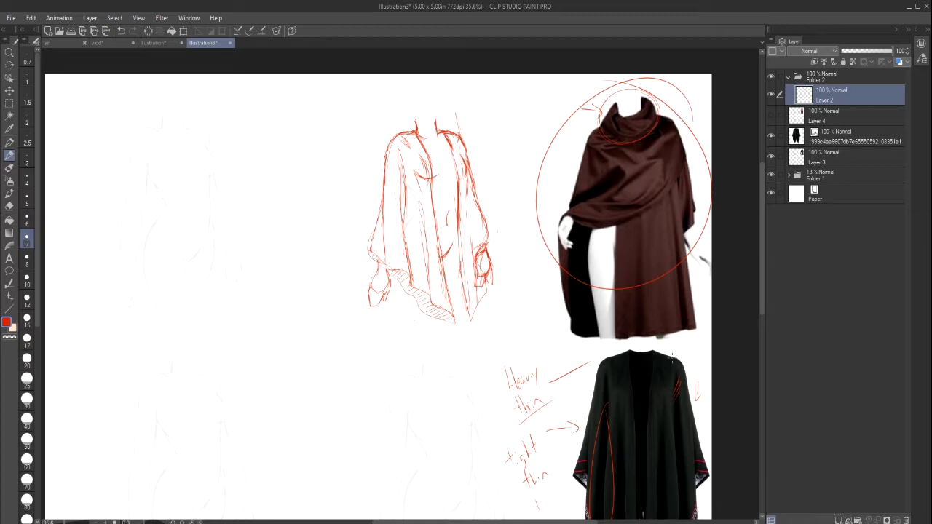
drag(763, 259, 763, 262)
drag(501, 143, 484, 177)
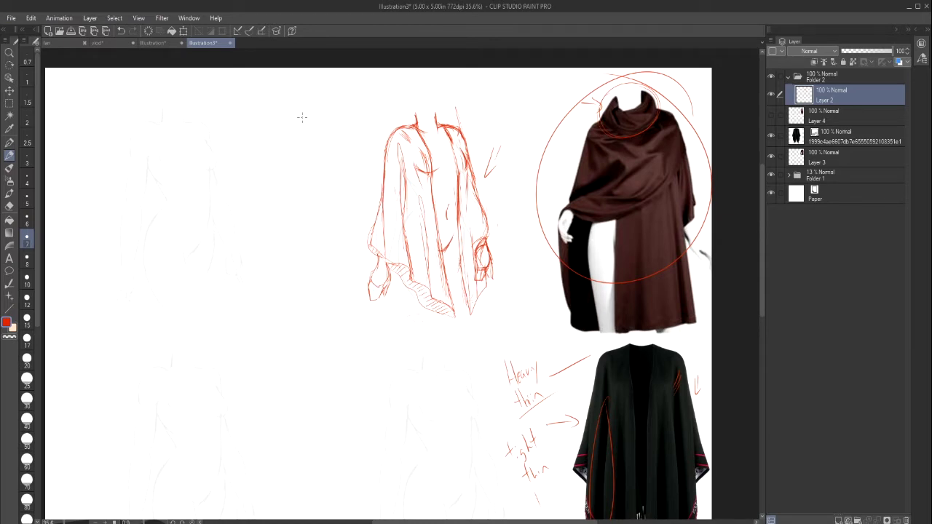
key(ctrl+z)
mouse_move(419, 195)
mouse_down()
mouse_move(430, 284)
mouse_move(418, 211)
mouse_move(397, 264)
mouse_up()
drag(404, 205, 393, 233)
scroll(750, 259, down, 5)
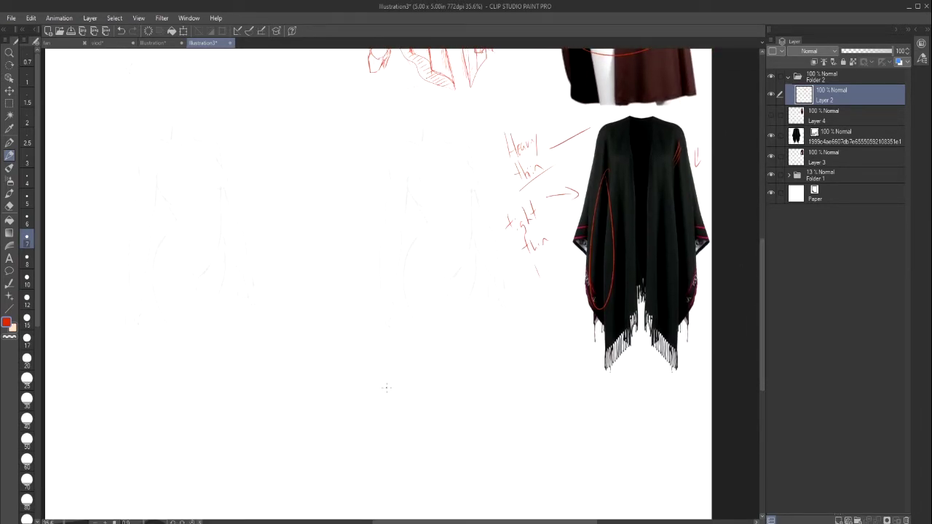
drag(761, 297, 768, 246)
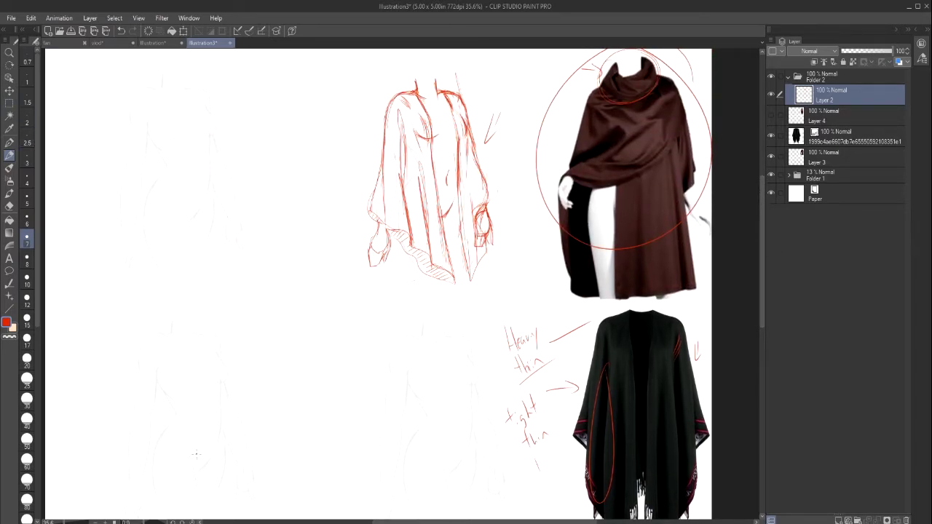
Step: Sketch a thick rolled collar around the neck of the faded body base beside the "Heavy thin" note
scroll(400, 399, up, 6)
drag(440, 167, 441, 207)
key(ctrl+z)
drag(471, 149, 433, 166)
drag(449, 168, 511, 183)
drag(525, 146, 562, 212)
drag(435, 184, 466, 222)
mouse_move(459, 213)
mouse_down()
mouse_move(535, 218)
mouse_move(567, 181)
mouse_up()
mouse_move(434, 166)
mouse_down()
mouse_move(463, 207)
mouse_move(514, 221)
mouse_up()
Step: Rough out the shawl's left sleeve side and the long hanging panels with their pointed lower hems
drag(79, 522, 72, 522)
drag(466, 217, 409, 326)
drag(391, 225, 370, 321)
drag(370, 322, 401, 339)
drag(762, 235, 763, 225)
mouse_move(390, 259)
mouse_down()
mouse_move(352, 457)
mouse_move(412, 424)
mouse_up()
drag(438, 327, 446, 441)
drag(449, 441, 489, 408)
drag(763, 225, 763, 244)
drag(479, 198, 503, 297)
Step: Outline the shawl's shoulders and the drape crossing the chest diagonally, and reinforce the left hanging panel's outer edge
drag(71, 521, 77, 522)
drag(548, 170, 582, 226)
drag(455, 178, 379, 195)
mouse_move(761, 257)
mouse_down()
mouse_move(761, 246)
mouse_move(762, 254)
mouse_up()
drag(426, 174, 471, 208)
drag(760, 268, 754, 312)
drag(289, 221, 409, 108)
drag(215, 177, 172, 419)
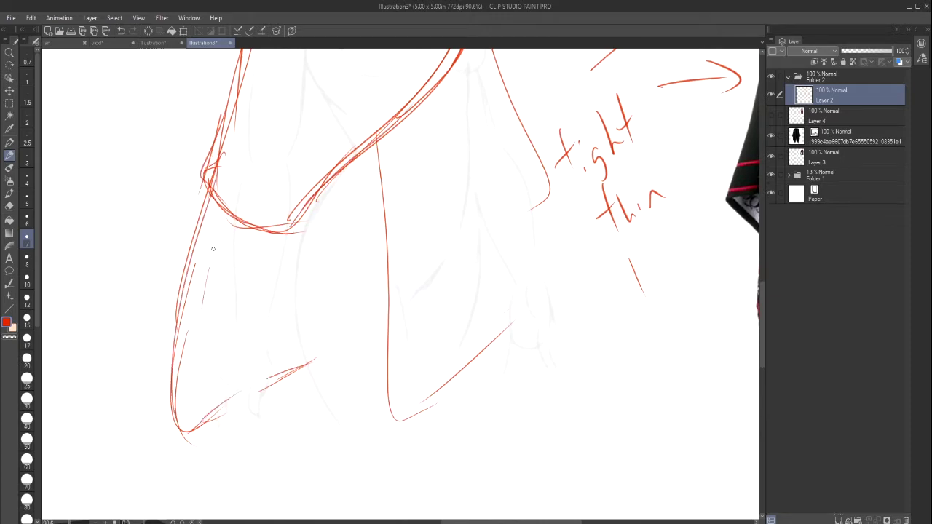
Step: Fill the shaded inside of the left hanging panel with diagonal hatching below the drape
drag(221, 218, 186, 425)
drag(297, 227, 263, 409)
click(122, 32)
drag(238, 261, 177, 368)
drag(295, 280, 270, 324)
Step: Strengthen the right hanging panel's edges and hem, and add a long curved fold line down its middle
drag(379, 150, 389, 354)
drag(386, 403, 514, 337)
drag(472, 77, 513, 328)
scroll(513, 328, up, 3)
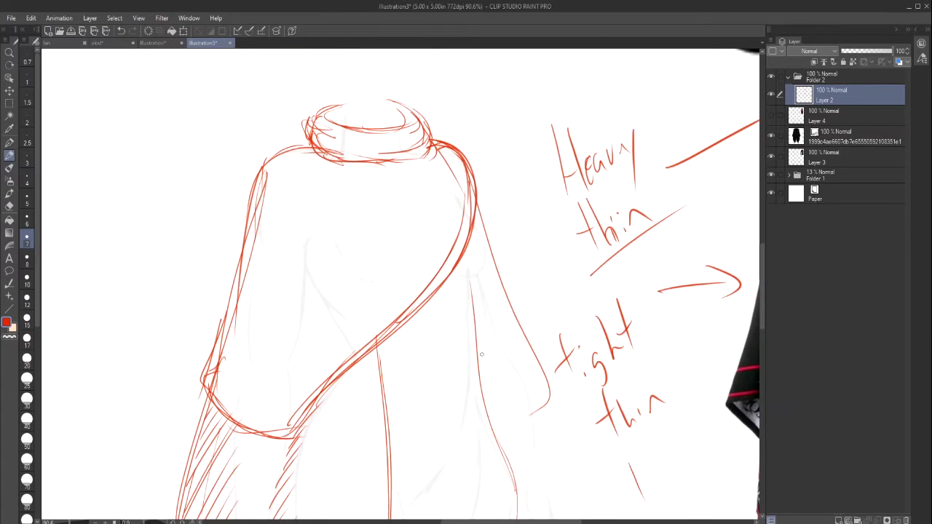
scroll(481, 291, down, 1)
drag(477, 130, 438, 398)
scroll(462, 378, down, 1)
click(123, 32)
drag(476, 65, 448, 356)
drag(458, 317, 414, 439)
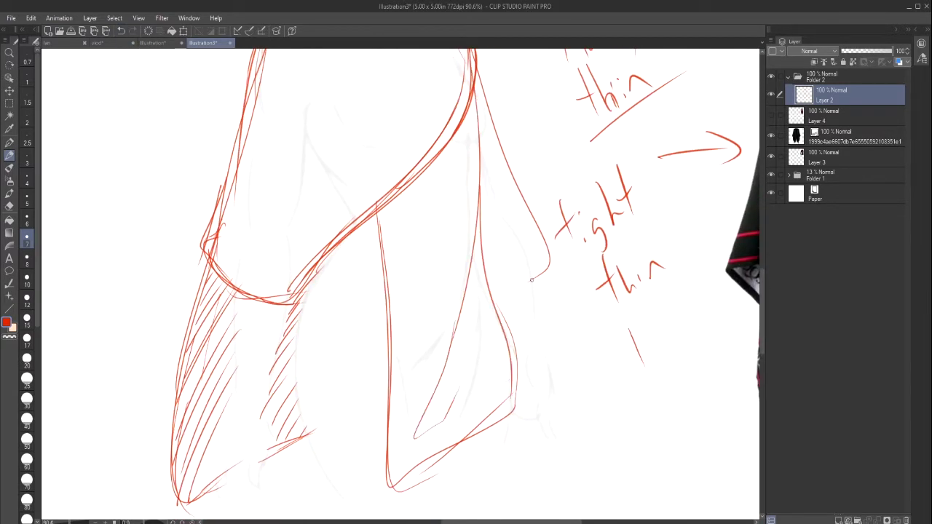
Step: Hatch the back of the shawl behind the right arm and close its lower corner
drag(483, 70, 474, 103)
mouse_move(510, 175)
mouse_down()
mouse_move(505, 210)
mouse_move(524, 246)
mouse_up()
drag(549, 242, 536, 276)
drag(483, 262, 510, 338)
drag(476, 116, 466, 278)
Step: Erase the curved right edge of the chest drape and redraw it as a lower, straighter diagonal fold
scroll(64, 203, up, 2)
click(9, 206)
mouse_move(464, 143)
mouse_down()
mouse_move(444, 282)
mouse_move(400, 325)
mouse_up()
click(10, 155)
drag(458, 192, 481, 270)
drag(481, 270, 359, 373)
drag(441, 299, 263, 411)
drag(339, 386, 288, 440)
drag(205, 373, 232, 406)
drag(452, 141, 486, 280)
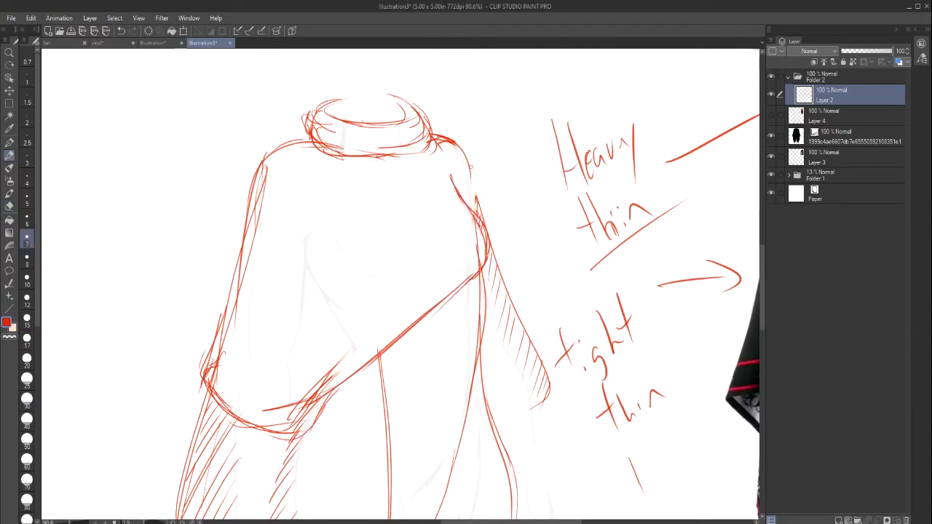
Step: Darken the drape's right shoulder edge and add diagonal fold lines across the chest
drag(464, 160, 489, 300)
mouse_move(438, 178)
mouse_down()
mouse_move(376, 213)
mouse_move(334, 264)
mouse_up()
drag(479, 267, 348, 354)
scroll(284, 199, down, 2)
mouse_move(542, 522)
mouse_down()
mouse_move(620, 522)
mouse_move(528, 522)
mouse_up()
scroll(408, 276, up, 2)
drag(378, 323, 369, 359)
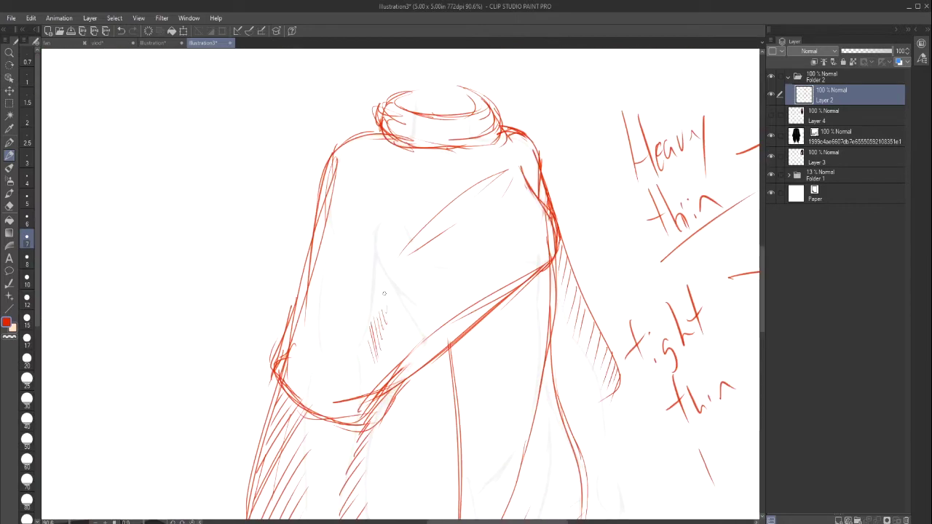
drag(391, 288, 382, 314)
key(ctrl+z)
key(ctrl+z)
key(ctrl+z)
Step: Add a long fold falling from the left shoulder, and erase and redraw the drape's diagonal lower edge
drag(401, 156, 340, 314)
click(11, 207)
drag(487, 300, 452, 325)
mouse_move(422, 368)
mouse_down()
mouse_move(302, 419)
mouse_move(447, 348)
mouse_up()
click(9, 155)
drag(523, 285, 334, 417)
drag(528, 168, 559, 249)
Step: Add short folds on the chest and left shoulder, and reinforce the left sleeve edge and the collar's base
drag(425, 270, 499, 257)
drag(379, 170, 383, 218)
drag(296, 300, 304, 399)
drag(368, 114, 466, 162)
drag(501, 123, 489, 164)
drag(360, 141, 389, 149)
Step: Erase stray lines beside the left hanging panel and redraw the outer edges of both panels and the left hem
drag(762, 280, 762, 318)
key(e)
key(p)
key(e)
drag(248, 269, 235, 328)
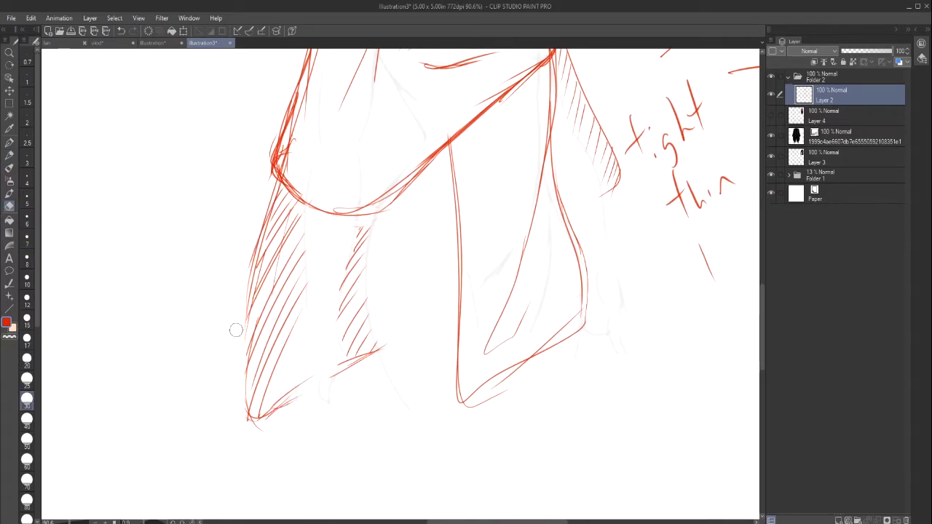
key(p)
drag(266, 234, 246, 440)
drag(252, 431, 381, 355)
drag(551, 85, 472, 395)
Step: Redraw the drape's right side as a bulging fold with heavier diagonal lines, and add small creases on the left shoulder
scroll(469, 277, up, 4)
drag(507, 271, 386, 341)
drag(540, 165, 414, 357)
mouse_move(557, 179)
mouse_down()
mouse_move(549, 230)
mouse_move(535, 229)
mouse_move(390, 344)
mouse_up()
click(9, 208)
click(10, 155)
drag(527, 230, 461, 315)
drag(563, 186, 471, 294)
drag(400, 138, 382, 199)
drag(349, 125, 373, 138)
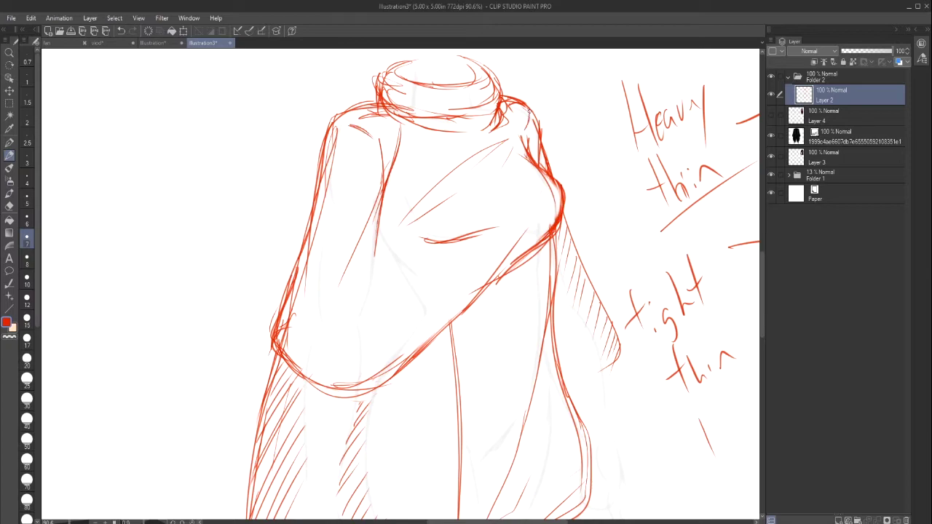
Step: Erase the rough lower edge of the drape and redraw it as a single clean curve
key(e)
drag(408, 357, 279, 351)
key(p)
drag(517, 264, 273, 331)
click(121, 32)
mouse_move(451, 321)
mouse_down()
mouse_move(274, 332)
mouse_move(490, 280)
mouse_up()
key(ctrl+z)
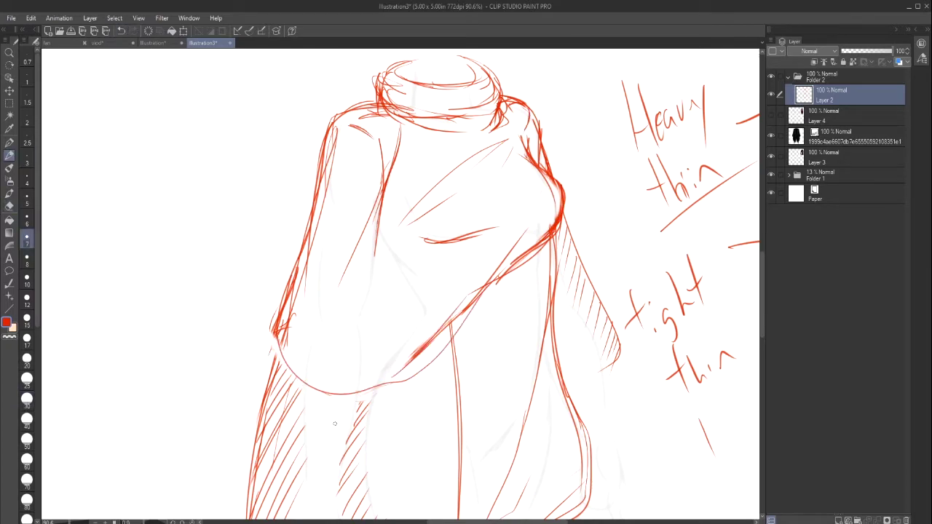
Step: Clean up the left shoulder corner and redraw the left sleeve outline and the drape's diagonal edge
key(e)
mouse_move(335, 130)
mouse_down()
mouse_move(294, 305)
mouse_move(325, 146)
mouse_up()
key(p)
drag(372, 103, 306, 223)
drag(324, 176, 271, 335)
drag(400, 382, 558, 191)
scroll(557, 191, down, 4)
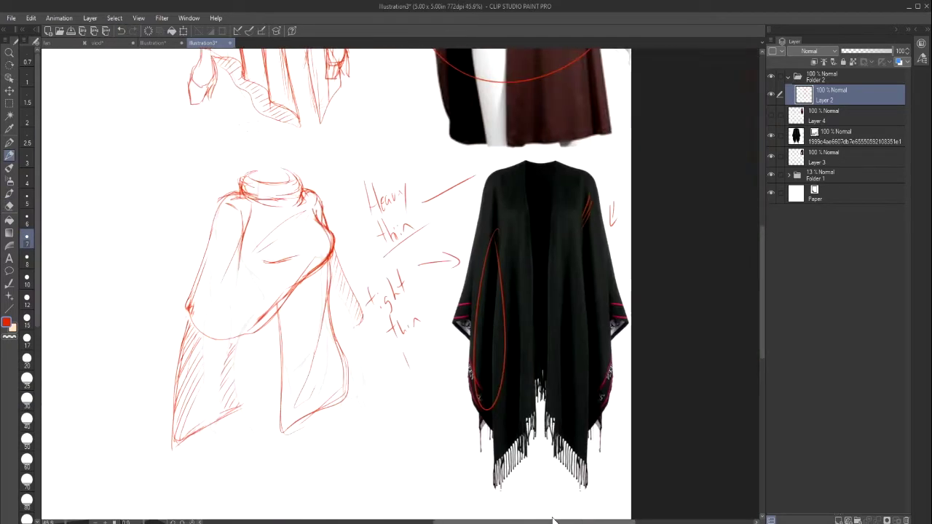
Step: Erase the right hanging panel's outer edge and corner, and redraw them with a wavy, flared hem
key(e)
mouse_move(313, 415)
mouse_down()
mouse_move(403, 374)
mouse_move(376, 388)
mouse_move(409, 364)
mouse_move(430, 299)
mouse_up()
key(p)
key(e)
scroll(430, 299, down, 1)
key(p)
mouse_move(425, 249)
mouse_down()
mouse_move(420, 173)
mouse_move(444, 255)
mouse_up()
mouse_move(410, 314)
mouse_down()
mouse_move(443, 304)
mouse_move(453, 282)
mouse_up()
drag(420, 166, 448, 284)
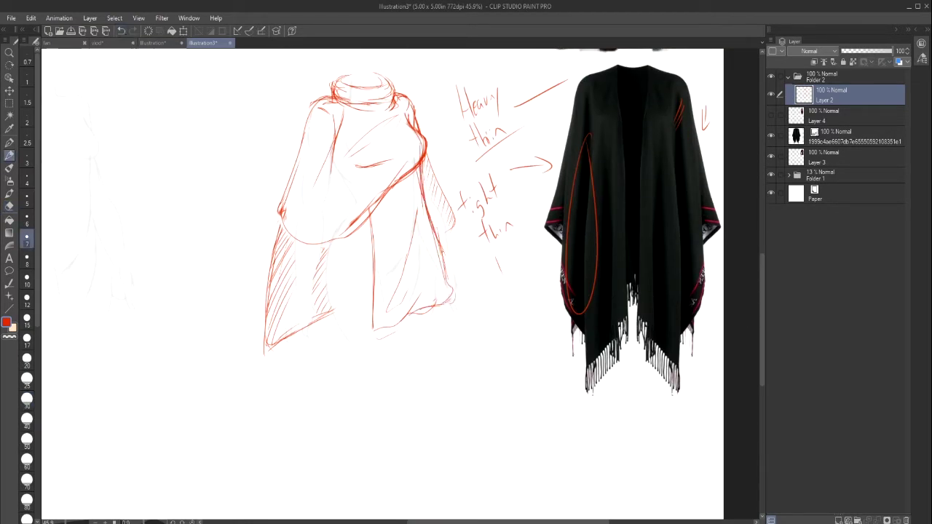
drag(428, 234, 452, 291)
Step: Add a second line along the right panel's inner front edge and redraw its outer edge flaring outward
drag(363, 245, 386, 327)
drag(357, 227, 367, 321)
mouse_move(388, 326)
mouse_down()
mouse_move(453, 283)
mouse_move(424, 193)
mouse_up()
key(e)
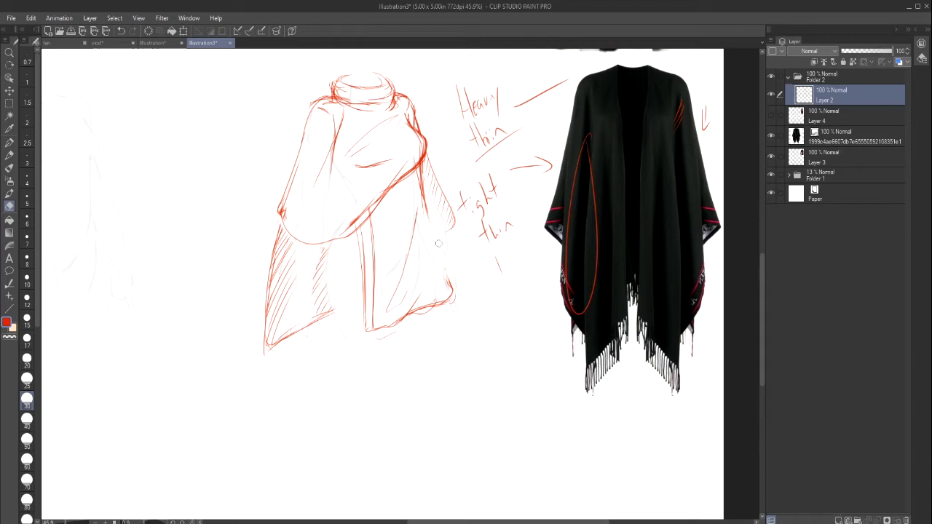
key(p)
drag(431, 230, 457, 290)
drag(420, 188, 451, 284)
Step: Tidy the drape's lower edge where it meets the front panel and add crease strokes near its right bulge
key(e)
mouse_move(355, 218)
mouse_down()
mouse_move(423, 143)
mouse_move(358, 231)
mouse_up()
key(p)
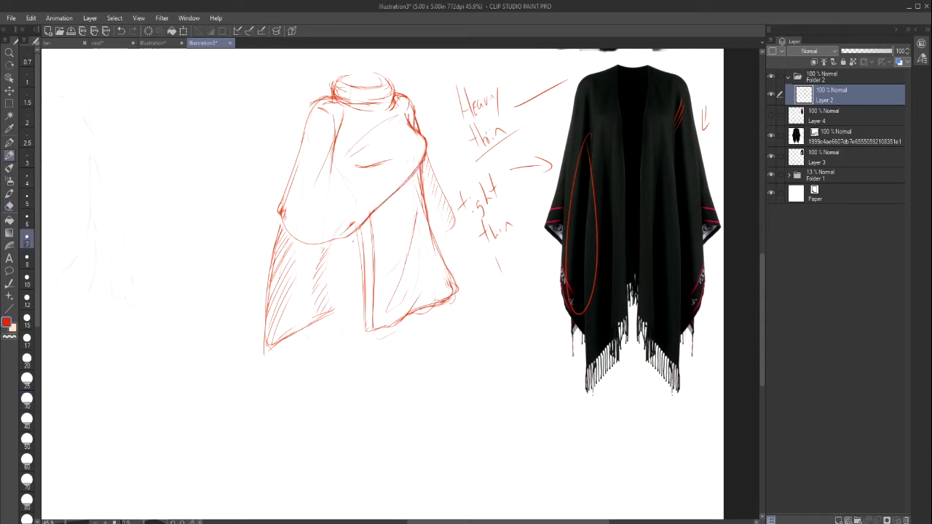
key(ctrl+z)
mouse_move(423, 138)
mouse_down()
mouse_move(323, 242)
mouse_move(368, 174)
mouse_up()
drag(414, 160, 396, 175)
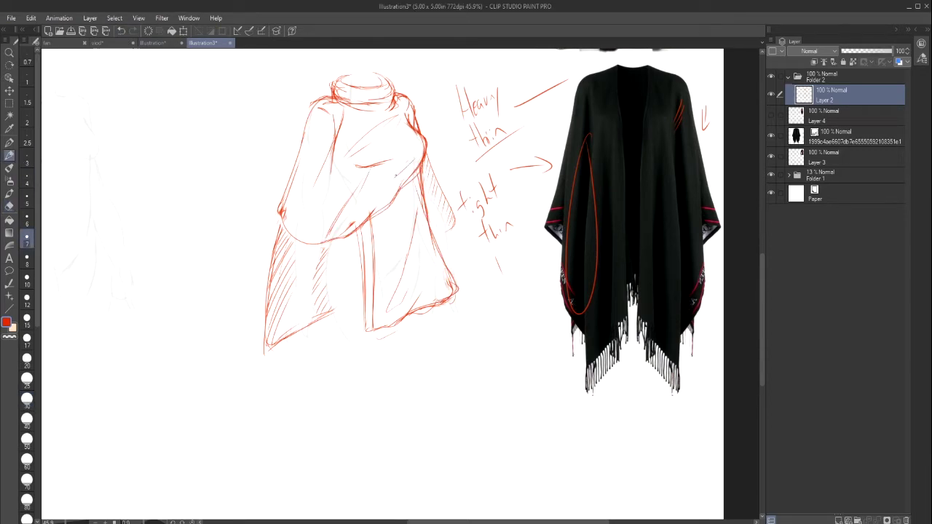
Step: Darken the outlines of the left panel, the drape's lower edge and the right panel, plus the right bulge's fold
drag(281, 211, 267, 309)
drag(319, 243, 351, 234)
drag(363, 246, 366, 329)
mouse_move(371, 331)
mouse_down()
mouse_move(455, 293)
mouse_move(432, 238)
mouse_up()
drag(424, 159, 394, 198)
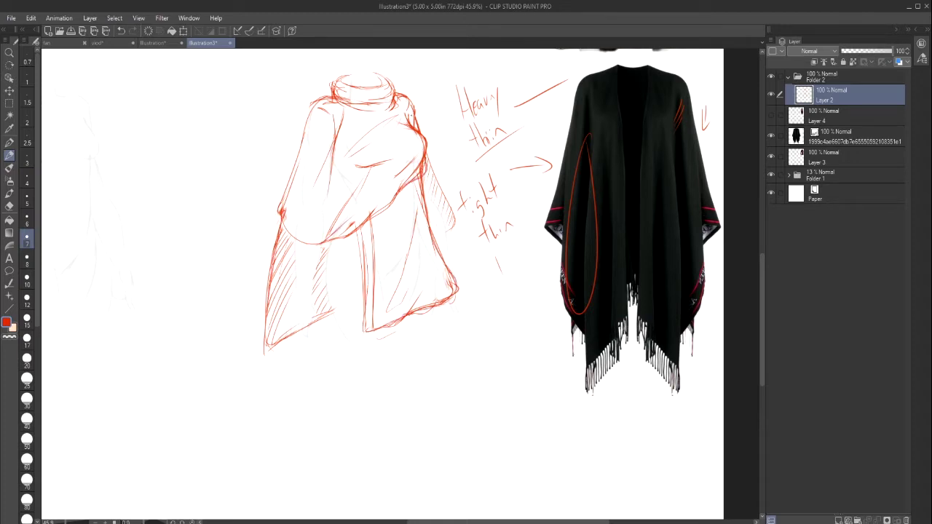
Step: Clean up the drape's right shoulder outline and add slanting fold strokes below the collar and across the chest
key(e)
drag(400, 113, 415, 134)
key(p)
drag(338, 132, 324, 201)
click(10, 206)
mouse_move(335, 131)
mouse_down()
mouse_move(329, 189)
mouse_move(346, 231)
mouse_move(406, 182)
mouse_up()
click(10, 155)
click(10, 206)
Step: Erase the drape's left edge, redraw it with vertical folds above its lower bulge, and strengthen the right back panel's edge
mouse_move(297, 157)
mouse_down()
mouse_move(281, 220)
mouse_move(292, 236)
mouse_up()
key(p)
mouse_move(298, 188)
mouse_down()
mouse_move(291, 239)
mouse_move(331, 216)
mouse_up()
drag(304, 125, 281, 210)
drag(426, 148, 449, 209)
Step: Redraw the left panel's hem as a scalloped edge with fold lines rising from it, and darken its outer side
key(e)
mouse_move(333, 311)
mouse_down()
mouse_move(267, 347)
mouse_move(335, 317)
mouse_up()
key(p)
drag(326, 278, 313, 327)
key(ctrl+z)
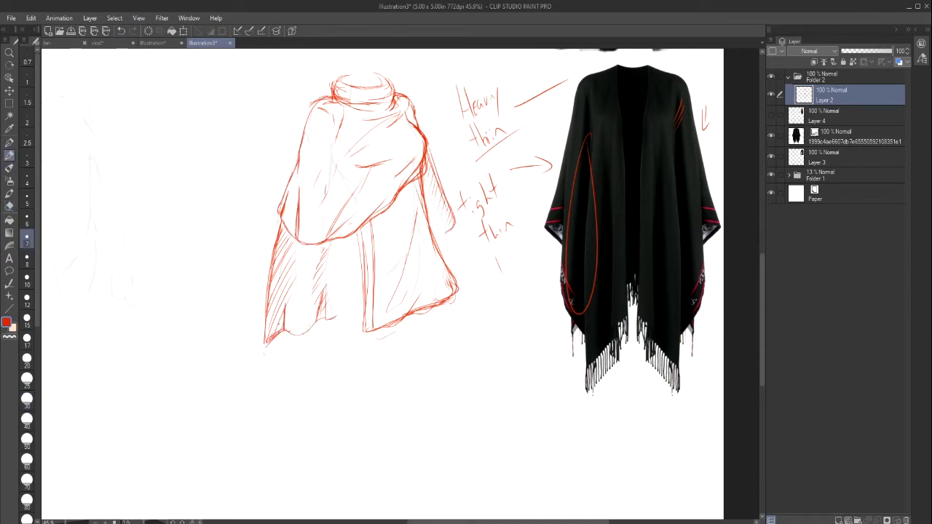
drag(273, 252, 266, 320)
Step: Strengthen the narrow back panel's outline on the right and erase stray lines around it and the shoulder
drag(428, 156, 454, 227)
key(e)
drag(441, 180, 450, 241)
drag(412, 102, 417, 128)
key(p)
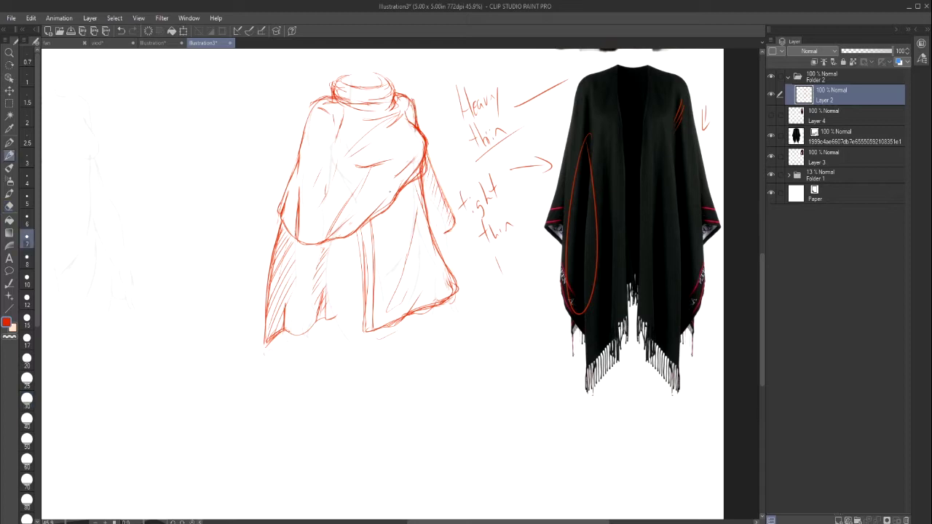
Step: Erase the front panel's flared outer edge and old folds, and redraw it narrower with a new lower edge
mouse_move(338, 140)
mouse_down()
mouse_move(320, 209)
mouse_move(364, 335)
mouse_move(466, 291)
mouse_up()
key(e)
mouse_move(374, 247)
mouse_down()
mouse_move(375, 328)
mouse_move(372, 229)
mouse_up()
drag(413, 218, 391, 306)
drag(438, 237, 453, 285)
key(p)
drag(429, 203, 434, 294)
drag(434, 291, 397, 321)
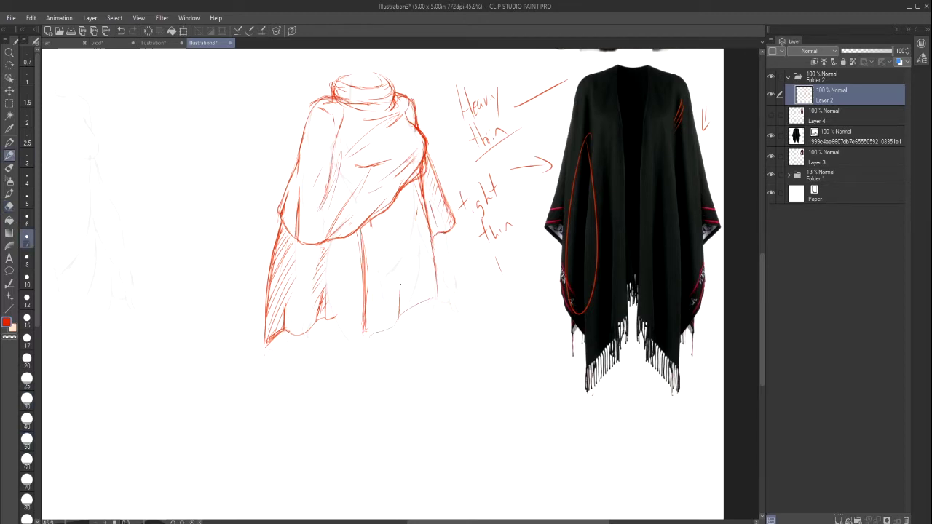
Step: Add long vertical fold lines to the front panel and firm up its outer edge and hem
drag(400, 230, 400, 300)
mouse_move(440, 252)
mouse_down()
mouse_move(416, 306)
mouse_move(396, 319)
mouse_up()
drag(405, 236, 412, 300)
Step: Add crease strokes around the drape's right bulge and darken the corner where it tucks under
drag(407, 189, 396, 223)
mouse_move(418, 175)
mouse_down()
mouse_move(386, 240)
mouse_move(423, 212)
mouse_move(405, 182)
mouse_move(395, 194)
mouse_up()
key(e)
key(p)
drag(426, 158, 399, 193)
drag(423, 162, 422, 181)
Step: Erase stray lines near the left shoulder and redraw the collar with curved wrap folds
key(e)
mouse_move(341, 116)
mouse_down()
mouse_move(326, 183)
mouse_move(319, 171)
mouse_up()
key(p)
drag(338, 100, 393, 108)
drag(339, 101, 388, 112)
drag(335, 80, 336, 99)
mouse_move(346, 85)
mouse_down()
mouse_move(392, 77)
mouse_move(393, 98)
mouse_move(369, 111)
mouse_up()
Step: Darken the folds rising from the left panel's scalloped hem
key(e)
key(p)
drag(315, 299, 285, 333)
drag(321, 287, 336, 320)
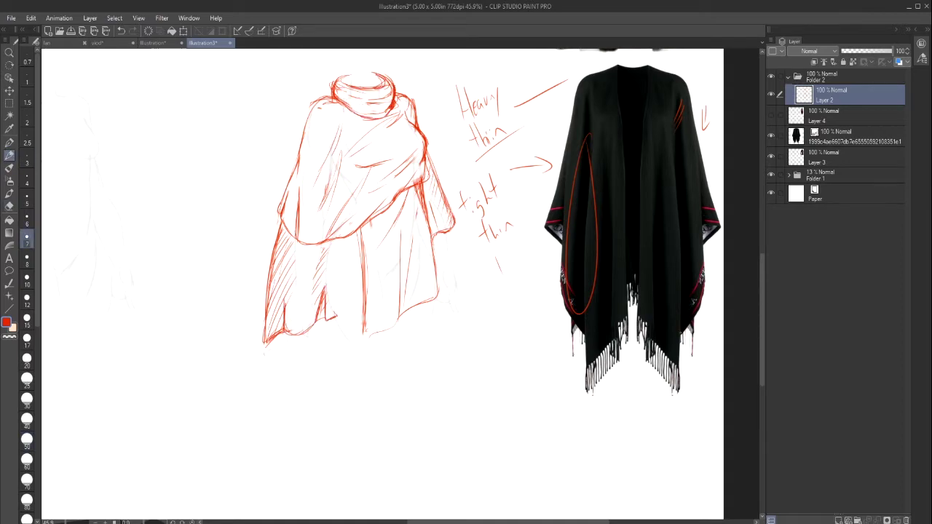
Step: Refine the drape's left-side folds and right shoulder outline, and add strokes to the hanging cloth beneath the right bulge
drag(302, 144, 284, 203)
drag(336, 137, 329, 161)
drag(405, 97, 417, 128)
click(11, 209)
key(p)
scroll(382, 284, up, 2)
drag(422, 251, 441, 307)
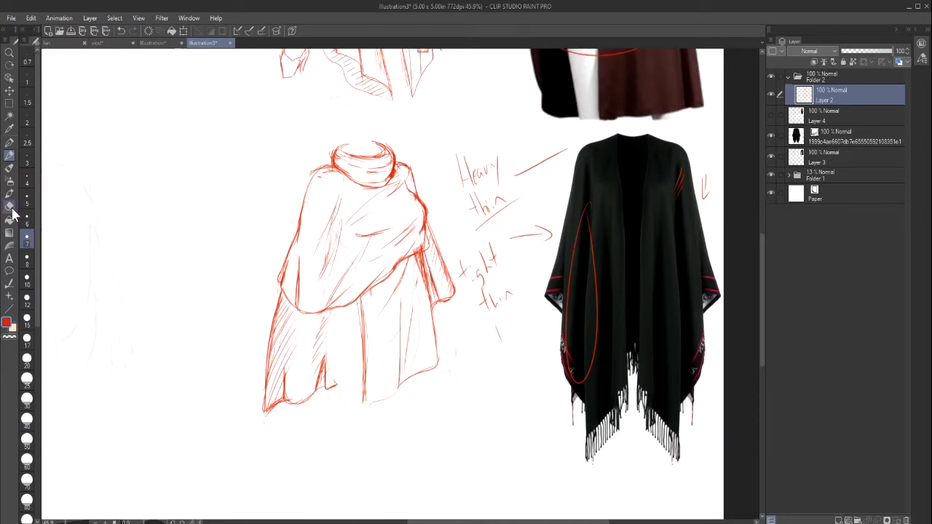
Step: Redraw the drape's right corner with a sharper edge and add diagonal creases across its front and left side
click(11, 210)
drag(426, 217, 420, 248)
click(10, 156)
mouse_move(424, 201)
mouse_down()
mouse_move(420, 238)
mouse_move(390, 270)
mouse_move(325, 309)
mouse_up()
click(10, 208)
key(p)
drag(297, 256, 294, 273)
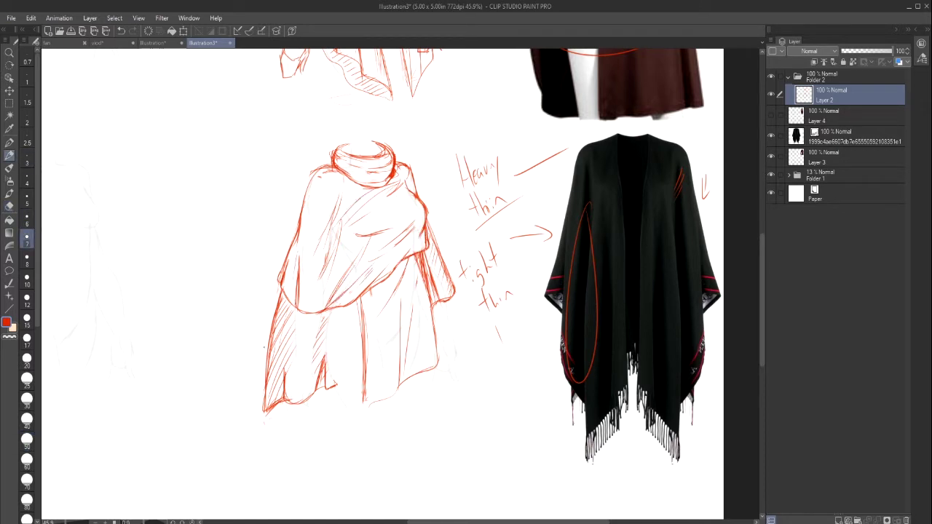
Step: Erase the hatched back panel on the right and sketch a shorter edge beneath the drape's corner
key(e)
drag(438, 250, 450, 298)
mouse_move(439, 304)
mouse_down()
mouse_move(423, 255)
mouse_move(435, 309)
mouse_up()
key(p)
mouse_move(431, 244)
mouse_down()
mouse_move(416, 189)
mouse_move(437, 254)
mouse_up()
drag(425, 247, 433, 293)
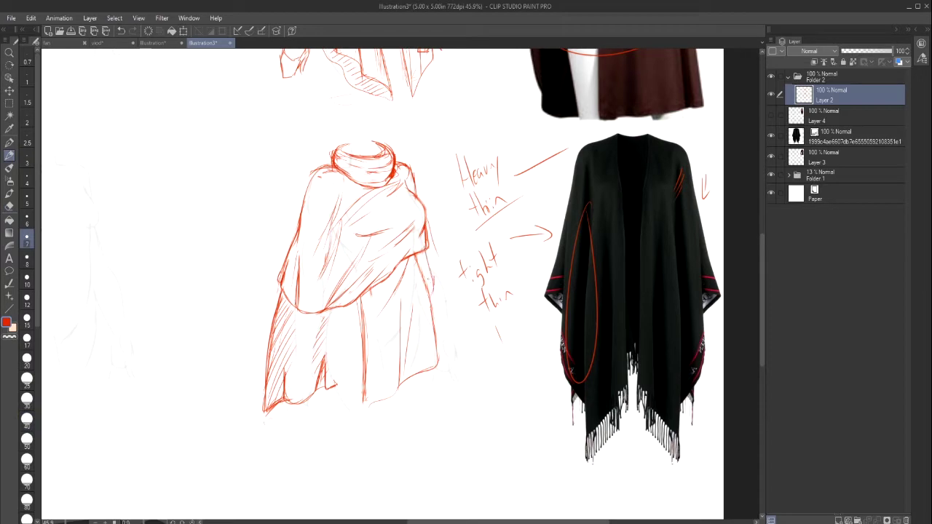
Step: Lighten the folds at the drape's lower left and redraw the collar's rim and inner folds
key(e)
drag(300, 311, 318, 313)
key(p)
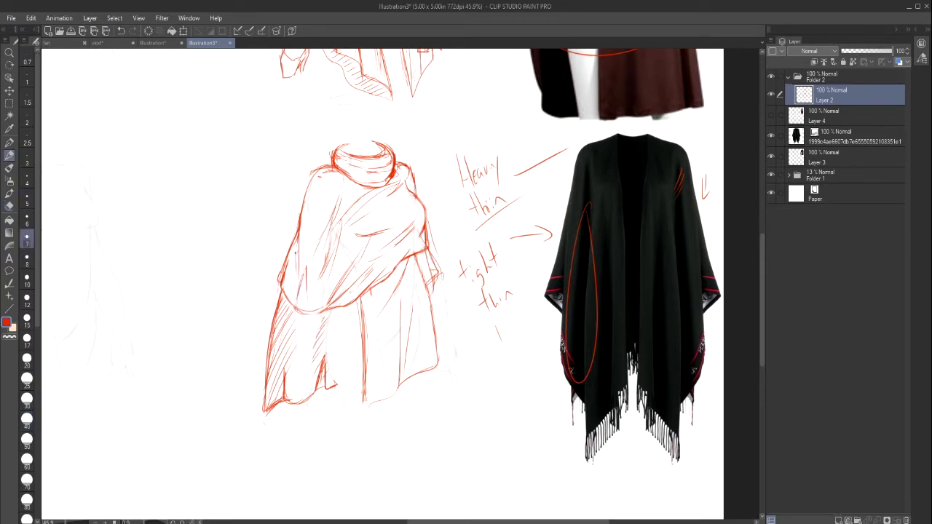
drag(353, 166, 375, 175)
drag(381, 144, 337, 149)
Step: Erase the left panel's pointed lower corner and redraw it with a shorter, flatter hem
drag(763, 312, 763, 318)
key(e)
drag(283, 381, 267, 393)
key(p)
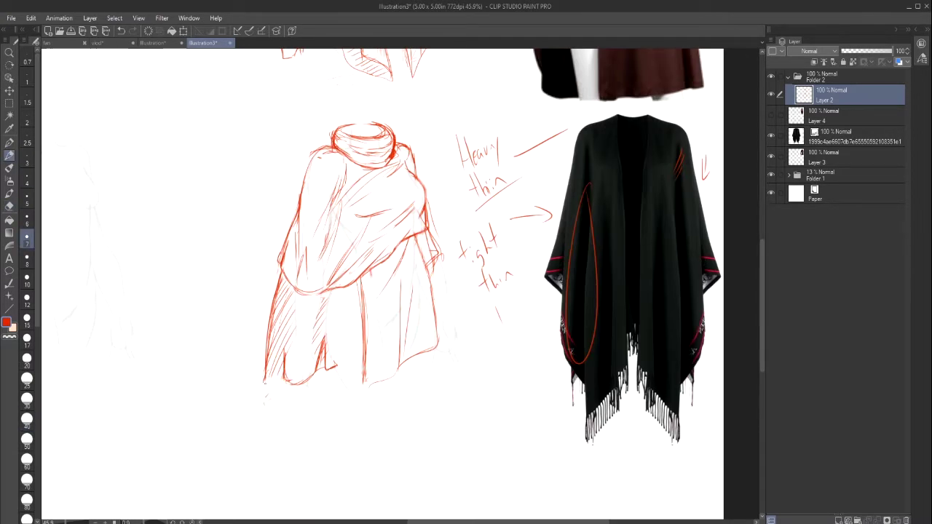
Step: Outline the front panel's hem and outer side, and sketch a longer back panel behind it
drag(437, 349, 362, 387)
drag(410, 239, 439, 339)
drag(434, 236, 451, 324)
drag(421, 220, 456, 321)
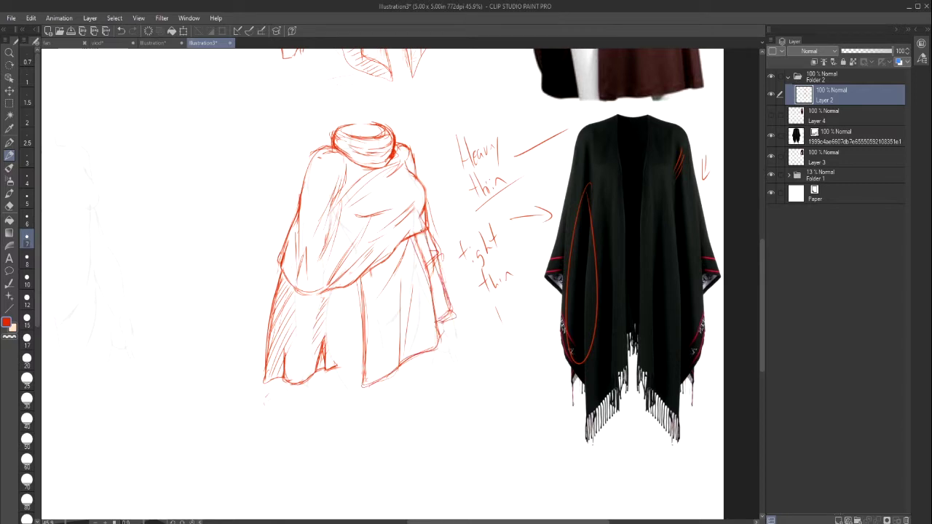
Step: Erase the new back panel and redraw it flaring out to a pointed corner, with hatching inside
key(e)
drag(420, 211, 431, 275)
drag(424, 234, 451, 323)
key(p)
mouse_move(425, 210)
mouse_down()
mouse_move(409, 236)
mouse_move(426, 254)
mouse_up()
mouse_move(427, 234)
mouse_down()
mouse_move(460, 327)
mouse_move(457, 318)
mouse_up()
key(ctrl+z)
drag(424, 226, 461, 321)
drag(436, 255, 463, 324)
drag(415, 157, 436, 259)
drag(447, 301, 438, 318)
Step: Darken the inner and outer side edges of the front panel
key(e)
key(p)
drag(410, 238, 437, 328)
drag(360, 272, 364, 385)
Step: Replace the front panel's folds and straight hem with long diagonal folds ending in a wavy, stepped hem
key(e)
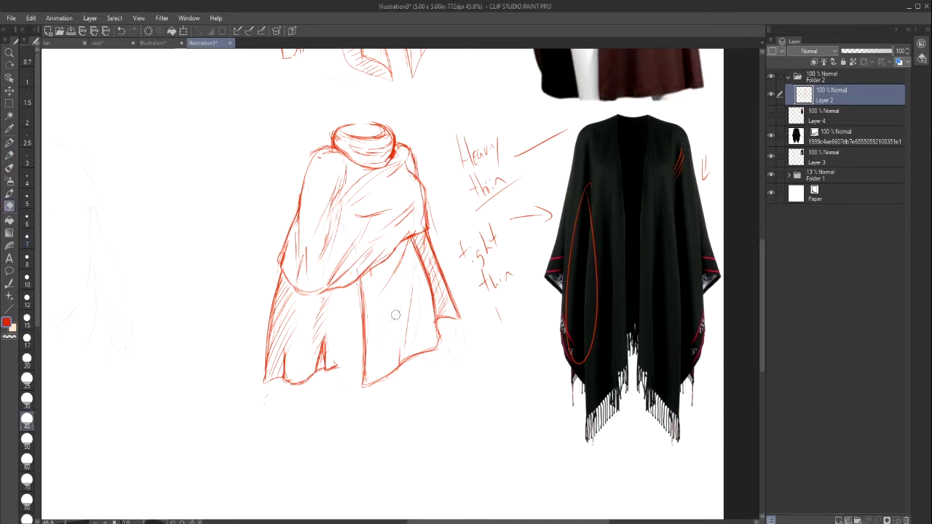
key(p)
click(121, 31)
mouse_move(397, 314)
mouse_down()
mouse_move(397, 372)
mouse_move(410, 356)
mouse_up()
drag(400, 305, 410, 363)
drag(392, 278, 410, 364)
mouse_move(384, 340)
mouse_down()
mouse_move(384, 374)
mouse_move(439, 346)
mouse_up()
drag(413, 283, 437, 319)
drag(439, 332, 448, 354)
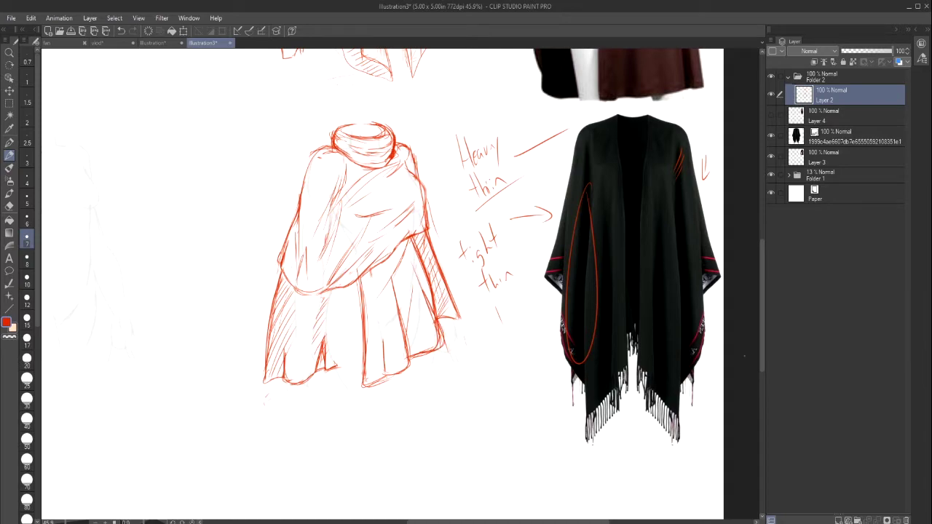
Step: Compare the shawl sketch and the open poncho sketch with the brown shawl and black poncho photos
mouse_move(761, 326)
mouse_down()
mouse_move(753, 226)
mouse_move(732, 295)
mouse_up()
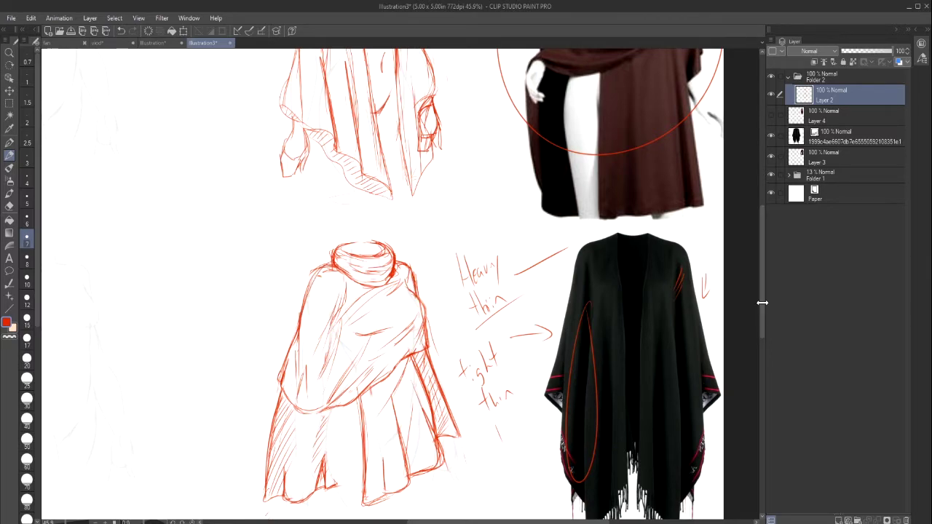
drag(763, 306, 738, 350)
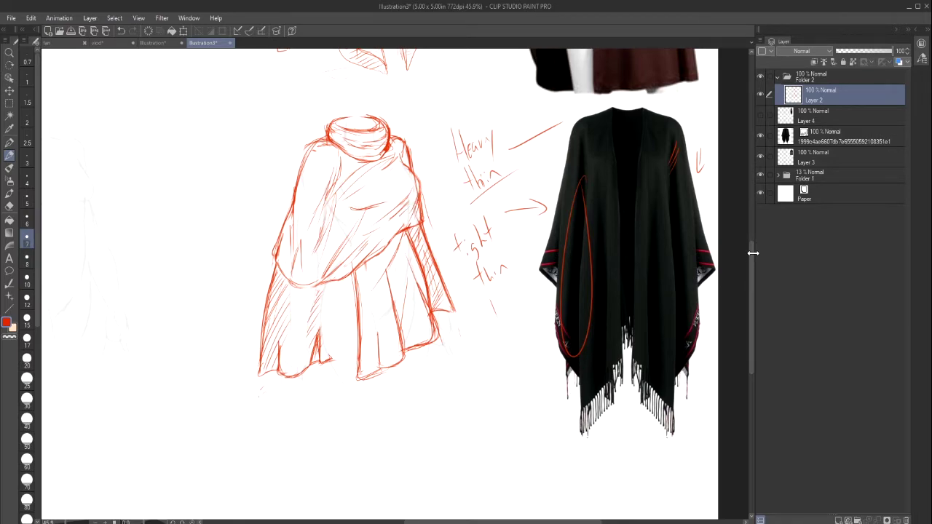
drag(754, 252, 713, 174)
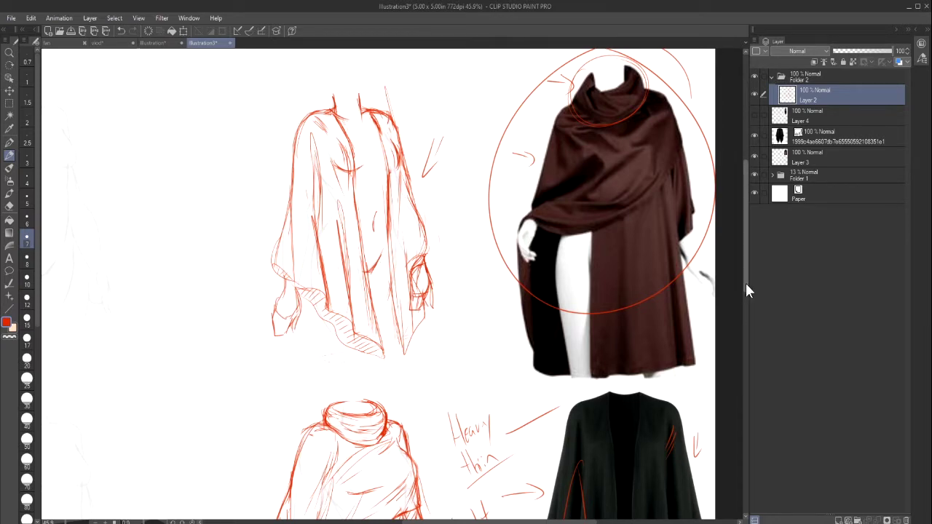
drag(745, 284, 684, 279)
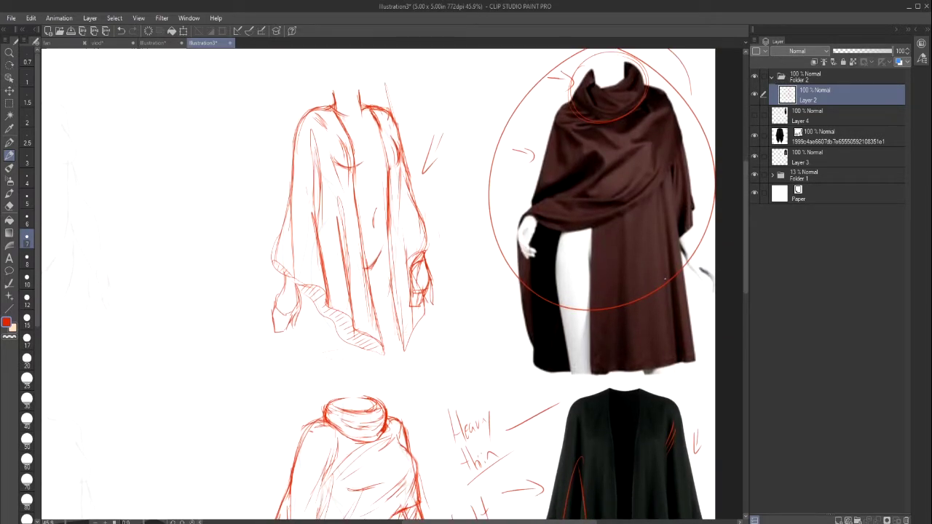
drag(744, 274, 728, 331)
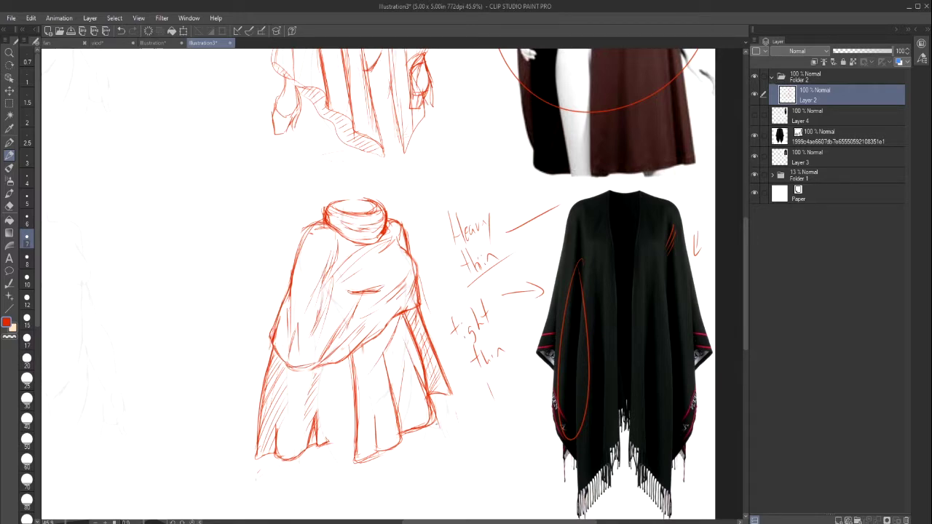
drag(744, 289, 739, 203)
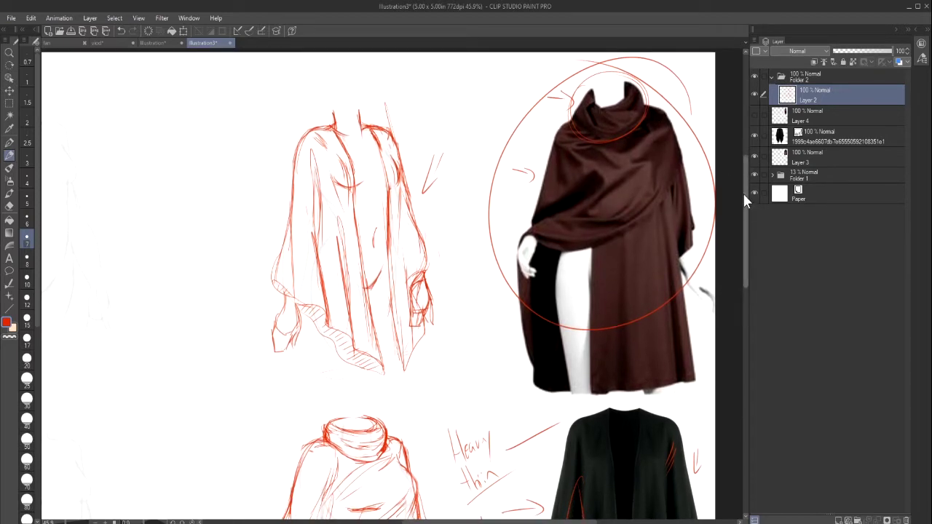
drag(745, 197, 744, 222)
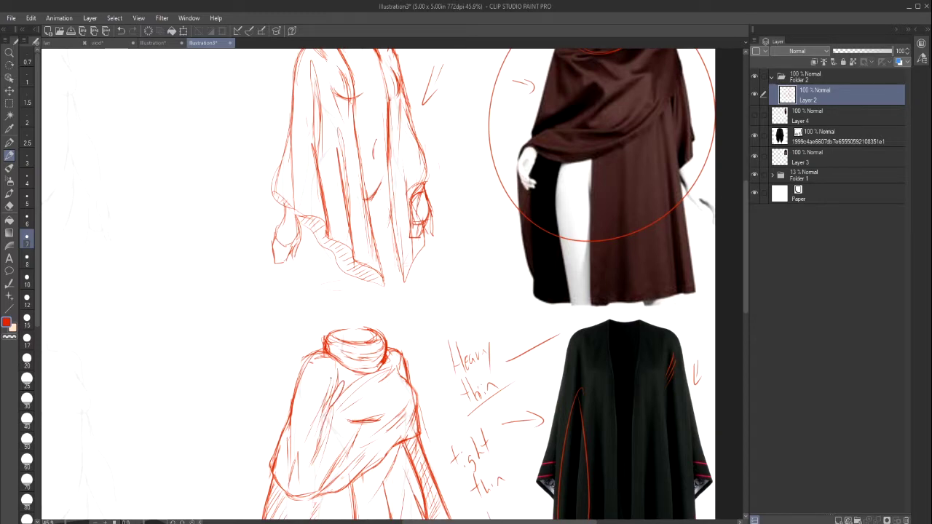
Step: Undo the last strokes, outline a narrow fold on the shawl sketch's left side, and circle the brown shawl photo's collar
click(121, 31)
click(121, 31)
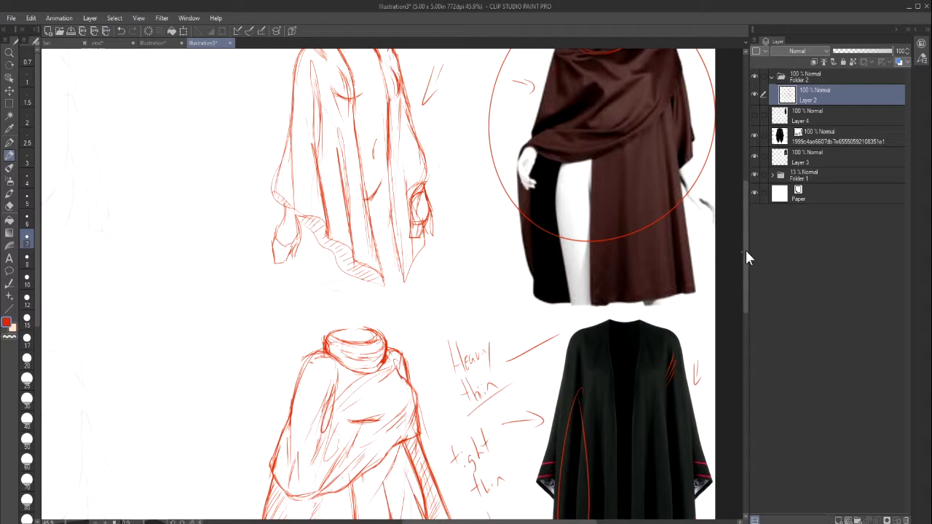
scroll(745, 258, up, 3)
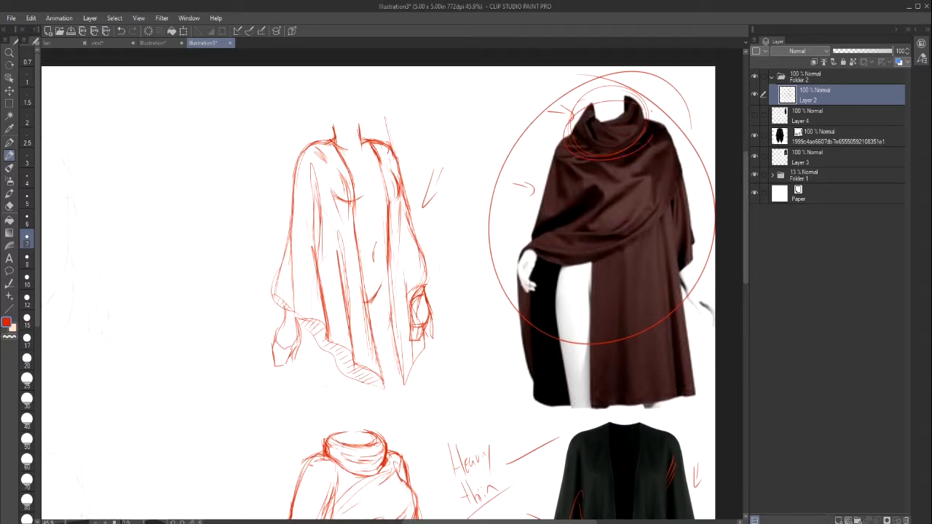
scroll(747, 249, down, 1)
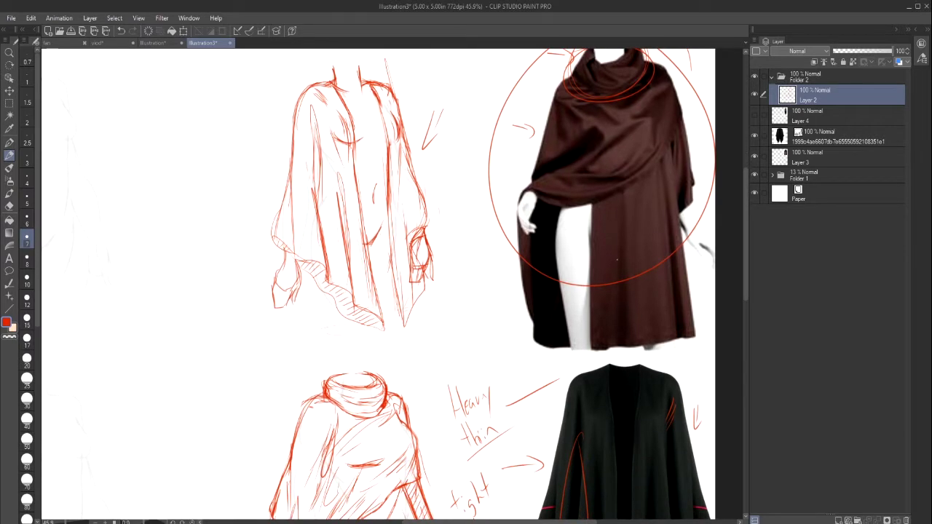
Step: Erase the folds inside the shawl sketch's collar and redraw them as a bulkier, bunched cowl
click(10, 206)
drag(329, 383, 381, 386)
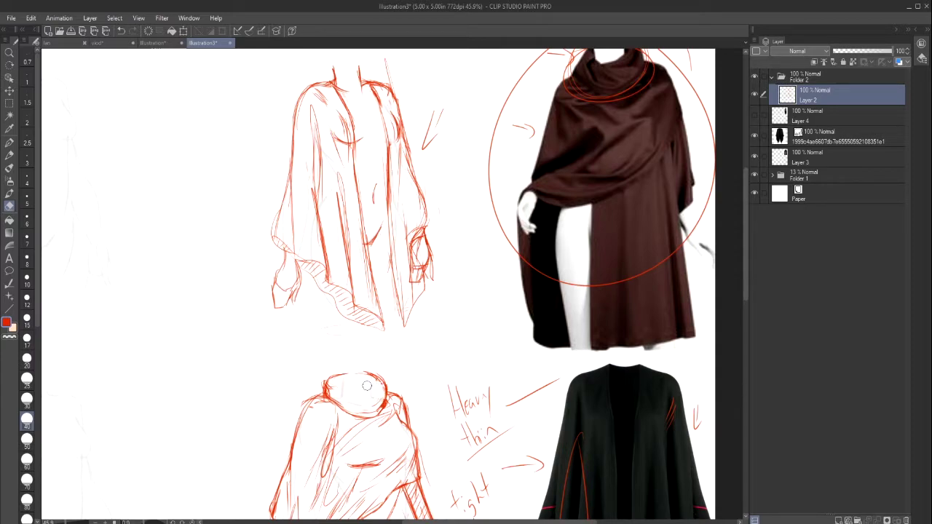
key(p)
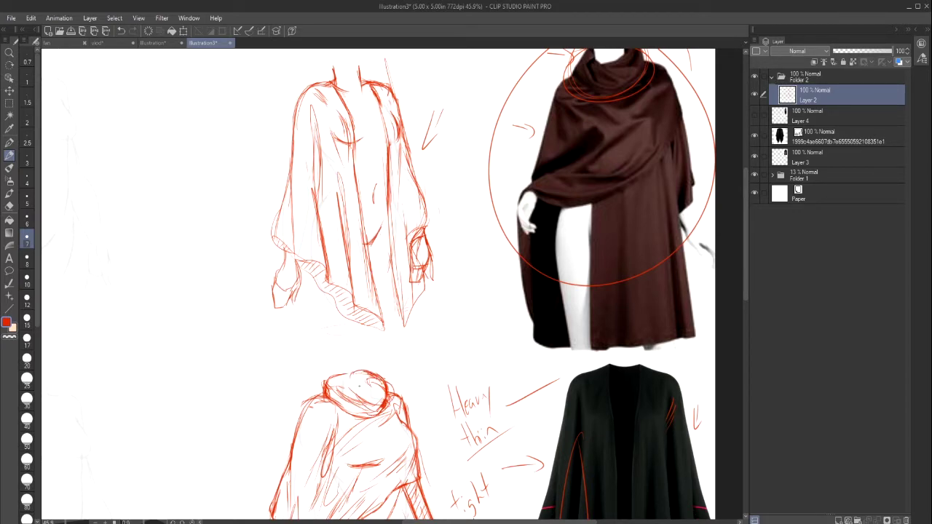
Step: Circle the deep fold on the brown shawl photo and outline the creases across its chest and right shoulder
mouse_move(746, 262)
mouse_down()
mouse_move(722, 357)
mouse_move(716, 286)
mouse_up()
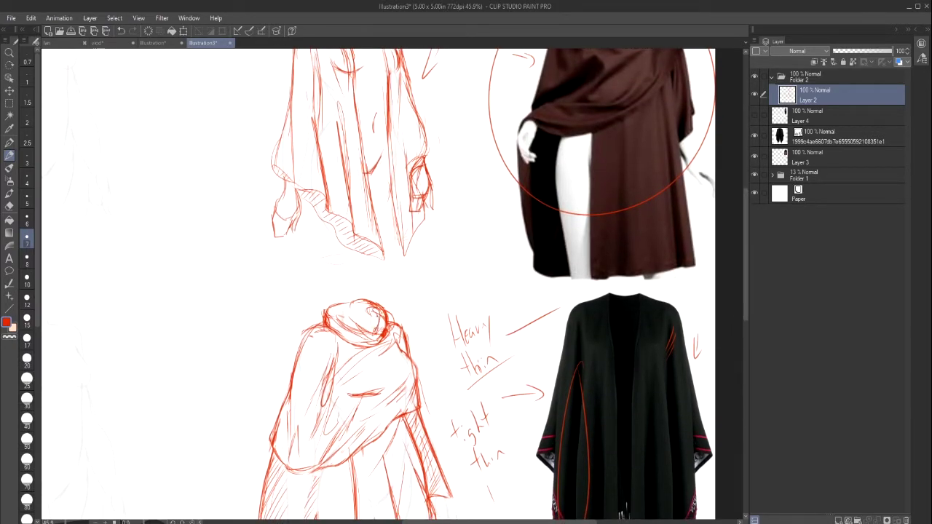
drag(744, 299, 722, 312)
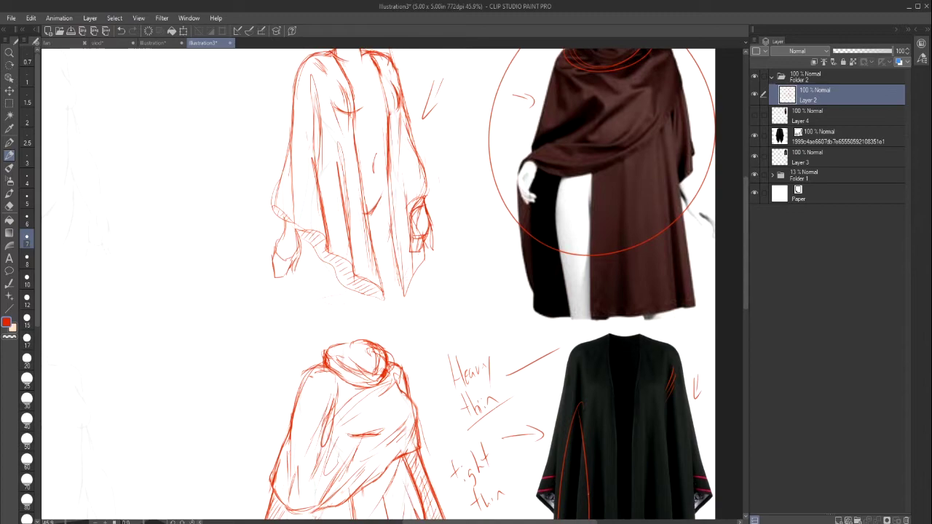
mouse_move(590, 521)
mouse_down()
mouse_move(552, 510)
mouse_move(599, 515)
mouse_up()
drag(744, 278, 741, 252)
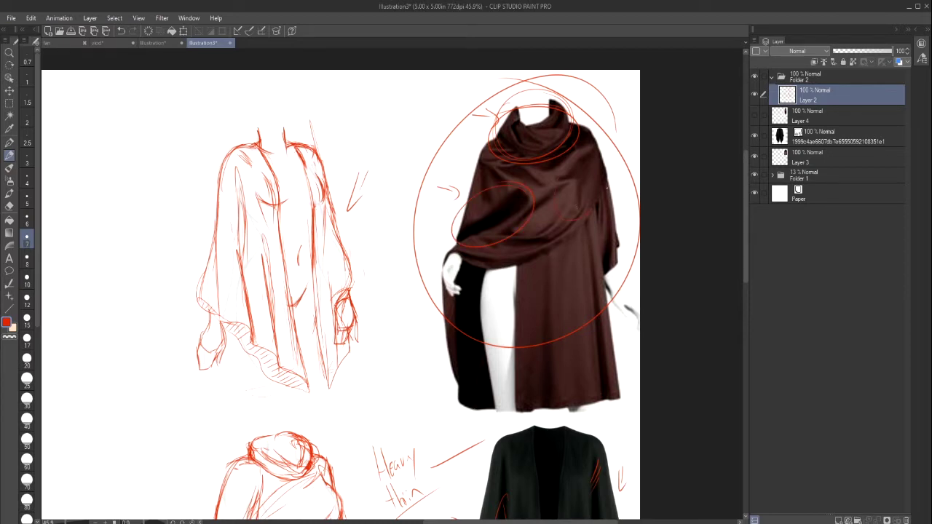
drag(591, 212, 559, 198)
drag(588, 163, 580, 185)
key(ctrl+z)
mouse_move(597, 145)
mouse_down()
mouse_move(578, 207)
mouse_move(570, 178)
mouse_move(542, 185)
mouse_move(522, 167)
mouse_move(490, 168)
mouse_move(500, 175)
mouse_move(495, 211)
mouse_move(510, 191)
mouse_move(575, 179)
mouse_up()
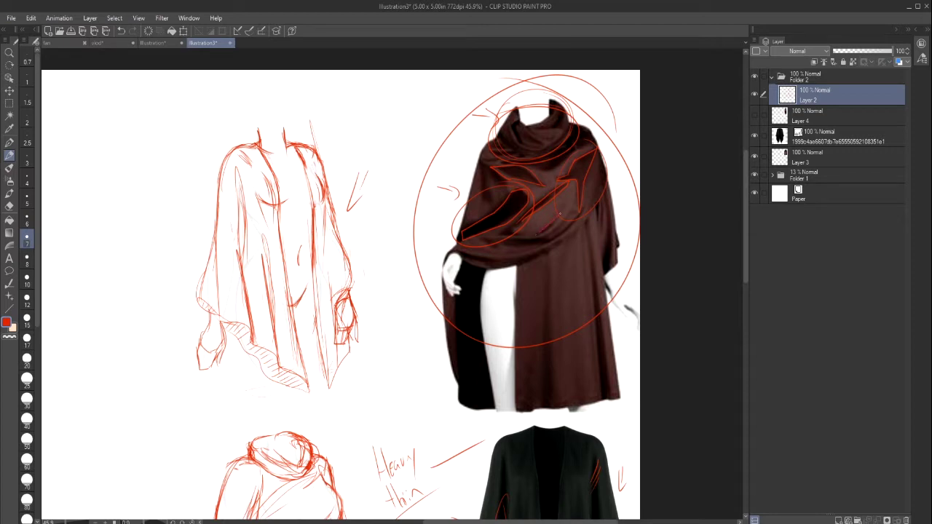
Step: Trace the creases along the brown shawl photo's lower drape edge and down its right side
drag(557, 235, 586, 209)
mouse_move(596, 224)
mouse_down()
mouse_move(601, 193)
mouse_move(604, 278)
mouse_up()
Step: Add a small looping fold in the middle of the shawl sketch's drape and change the drawing colour to blue
drag(429, 521, 405, 521)
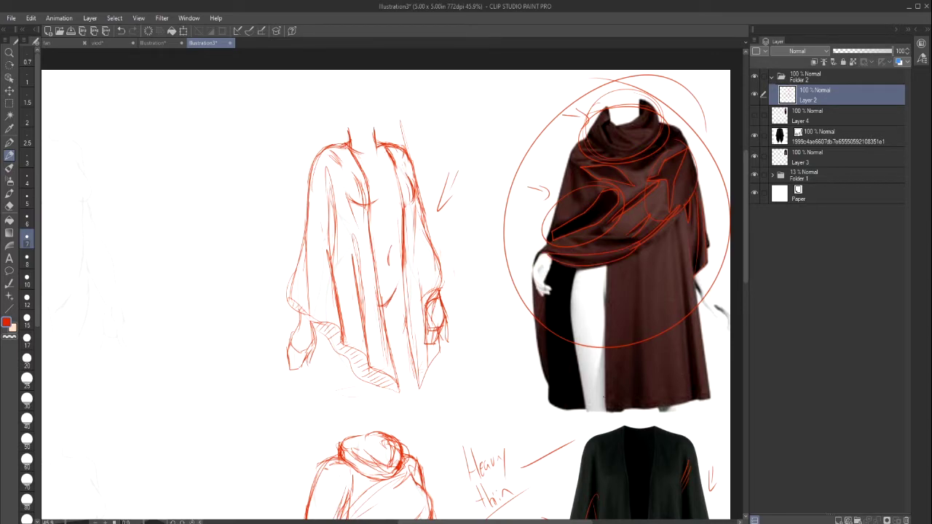
mouse_move(744, 259)
mouse_down()
mouse_move(724, 362)
mouse_move(717, 349)
mouse_up()
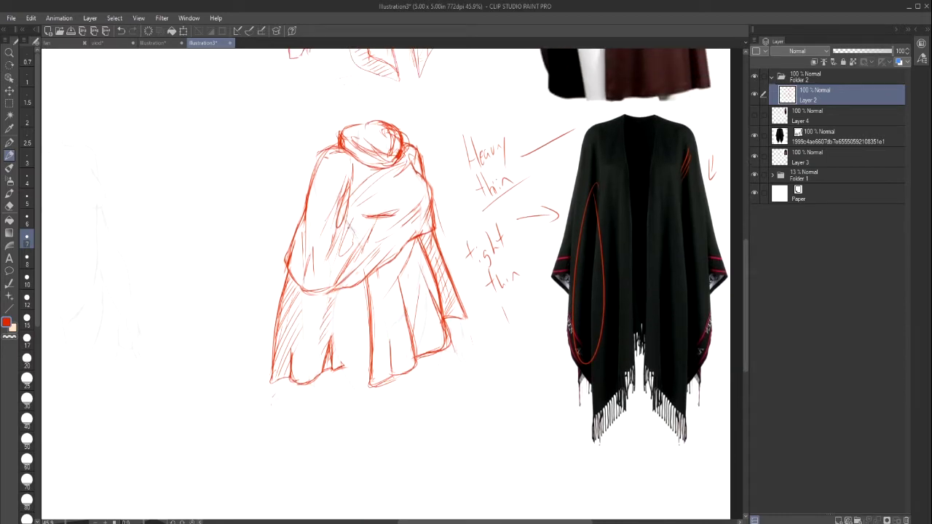
drag(348, 225, 359, 244)
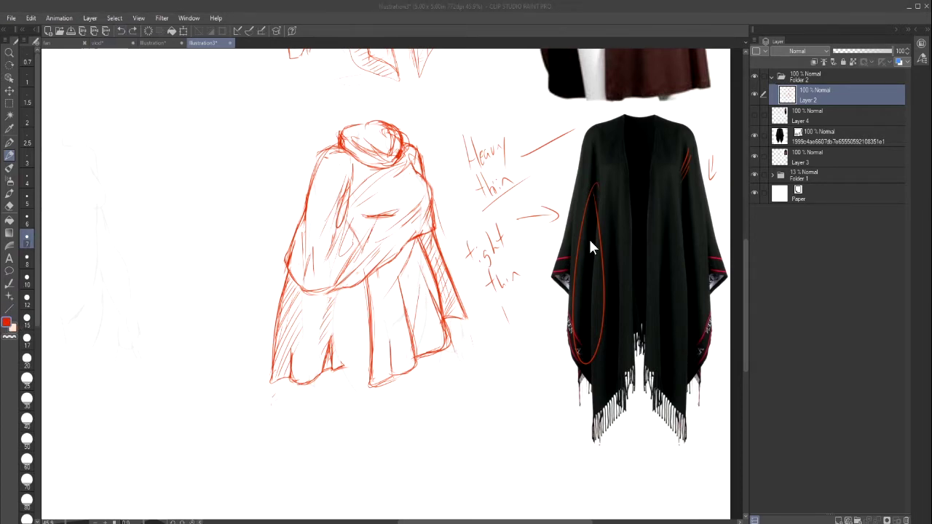
click(684, 155)
drag(409, 173, 395, 238)
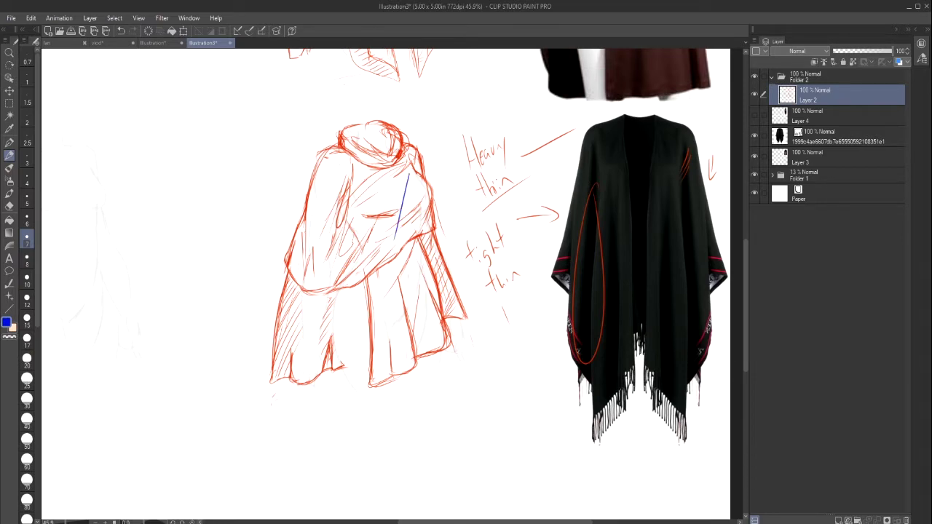
click(121, 30)
mouse_move(412, 191)
mouse_down()
mouse_move(395, 216)
mouse_move(431, 192)
mouse_move(412, 160)
mouse_up()
click(121, 31)
click(120, 31)
Step: Trace the front panel's long diagonal fold and the curve of hem below it in blue
mouse_move(398, 284)
mouse_down()
mouse_move(417, 363)
mouse_move(396, 375)
mouse_up()
drag(415, 346, 404, 302)
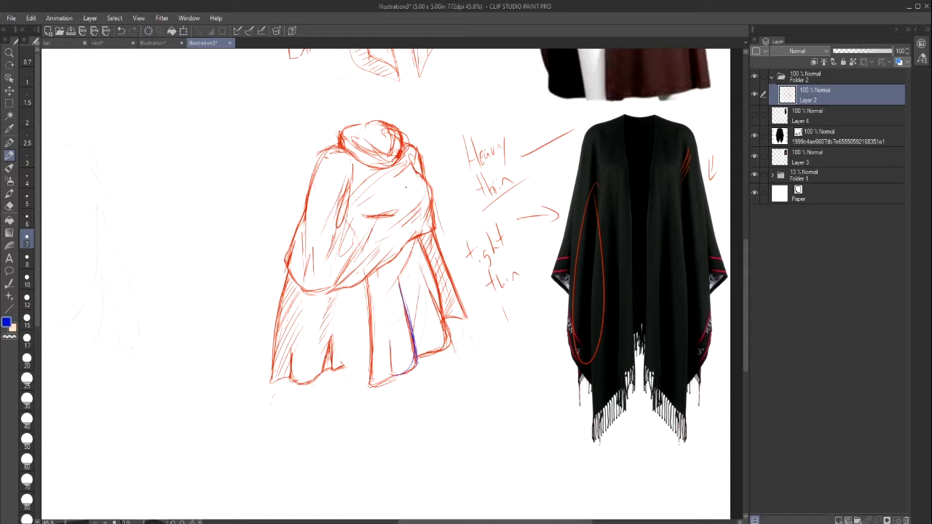
mouse_move(406, 186)
mouse_down()
mouse_move(386, 245)
mouse_move(401, 211)
mouse_move(421, 235)
mouse_up()
click(120, 31)
click(120, 31)
click(121, 30)
Step: Thicken the shawl's left shoulder line in blue and label it "Tetion" with an arrow pointing down to it
mouse_move(324, 151)
mouse_down()
mouse_move(349, 150)
mouse_move(316, 167)
mouse_move(309, 187)
mouse_move(317, 160)
mouse_up()
drag(299, 121, 307, 120)
mouse_move(302, 120)
mouse_down()
mouse_move(304, 128)
mouse_move(324, 122)
mouse_up()
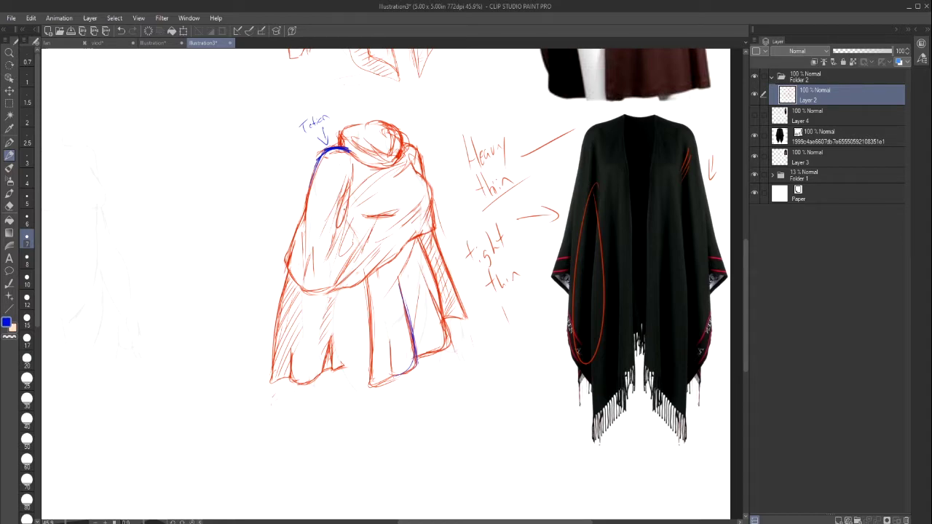
Step: Circle the folds on the shawl's left sleeve area in blue and draw an arrow pointing to them
mouse_move(353, 166)
mouse_down()
mouse_move(310, 193)
mouse_move(325, 244)
mouse_move(355, 171)
mouse_up()
drag(272, 189, 299, 209)
drag(297, 197, 300, 209)
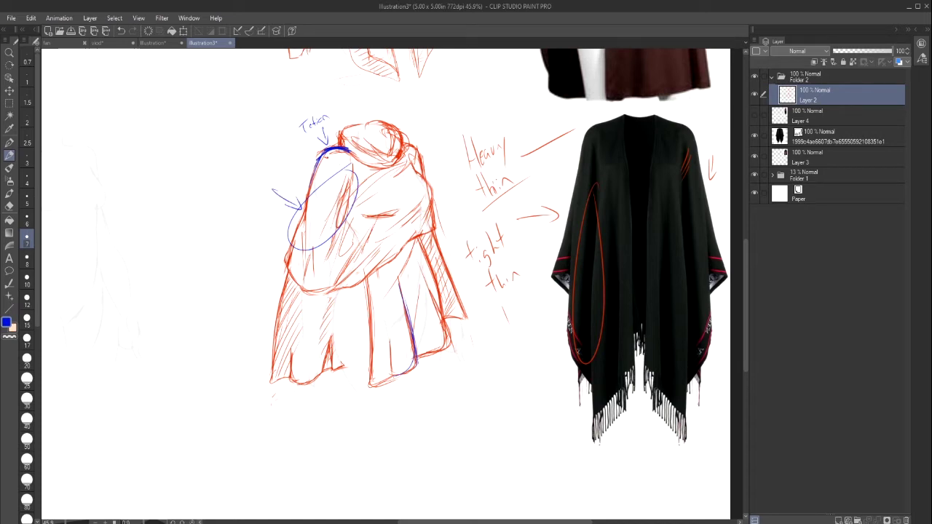
Step: Add blue arrows fanning downward from the shawl's left shoulder line to show the direction of pull
drag(327, 155, 328, 203)
drag(333, 186, 329, 203)
drag(349, 156, 358, 181)
drag(360, 161, 358, 181)
drag(313, 161, 302, 198)
drag(302, 180, 302, 199)
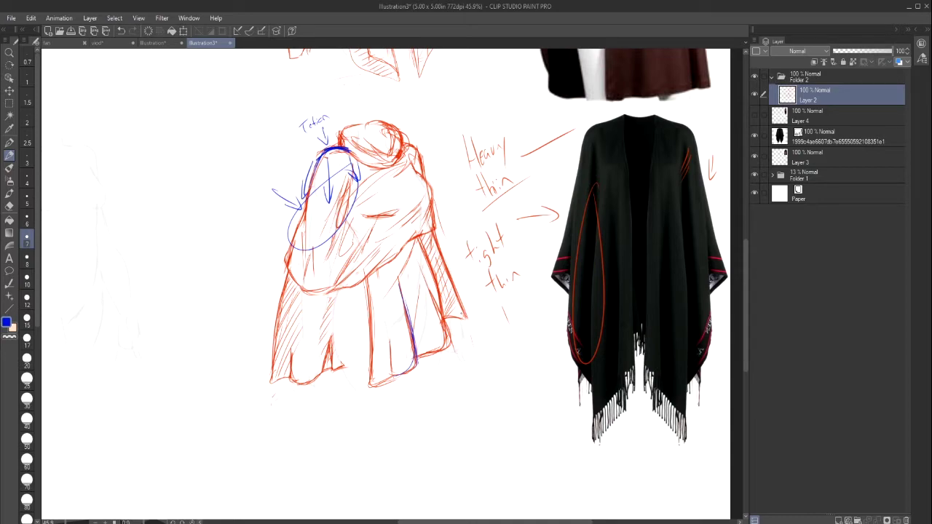
Step: Hide the black poncho and brown shawl reference photos, keeping the sketch layer visible
drag(581, 515, 511, 515)
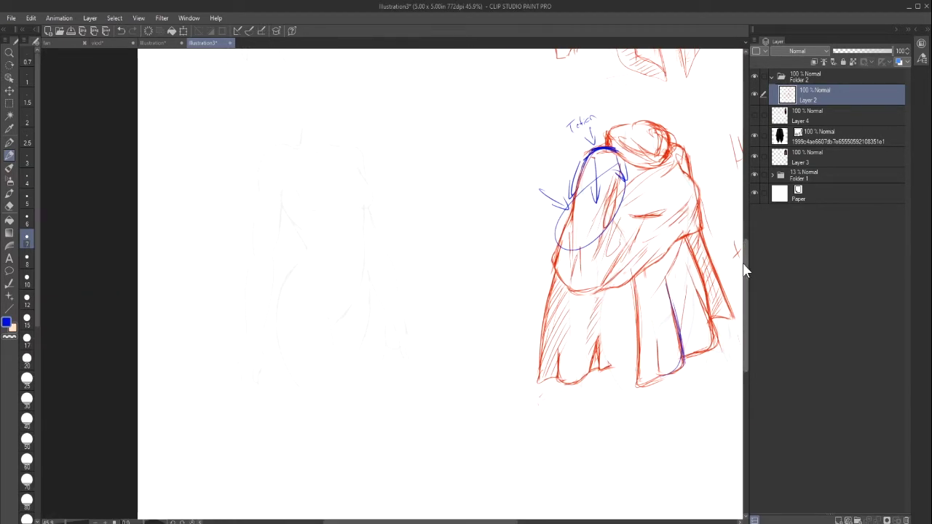
drag(742, 266, 743, 204)
drag(512, 522, 596, 519)
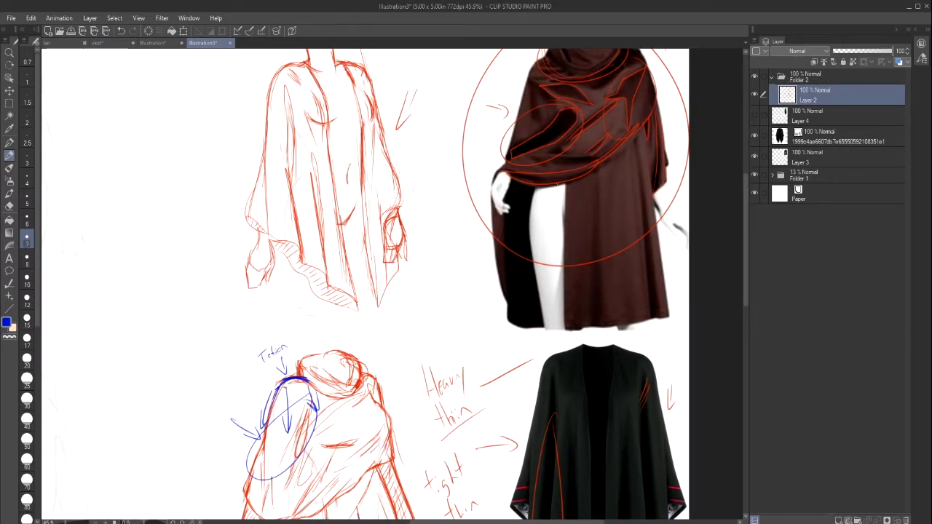
click(754, 136)
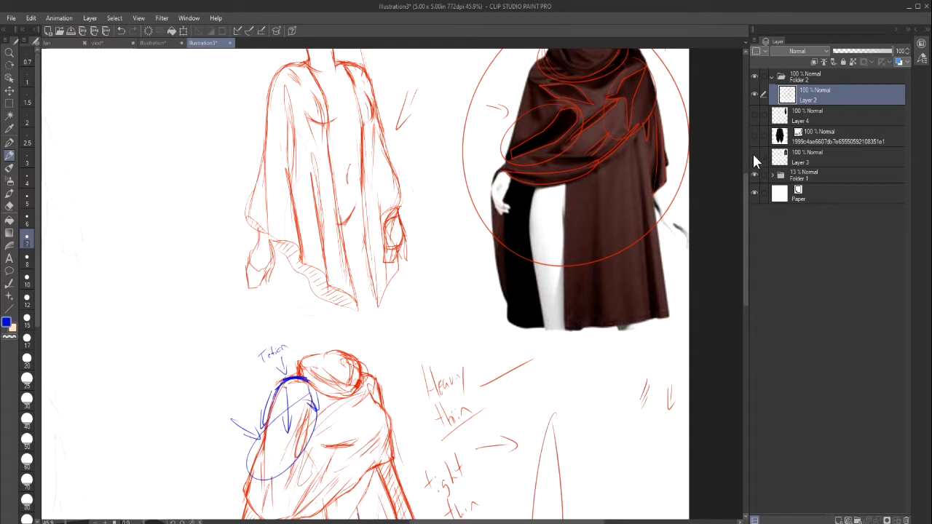
click(755, 157)
click(755, 94)
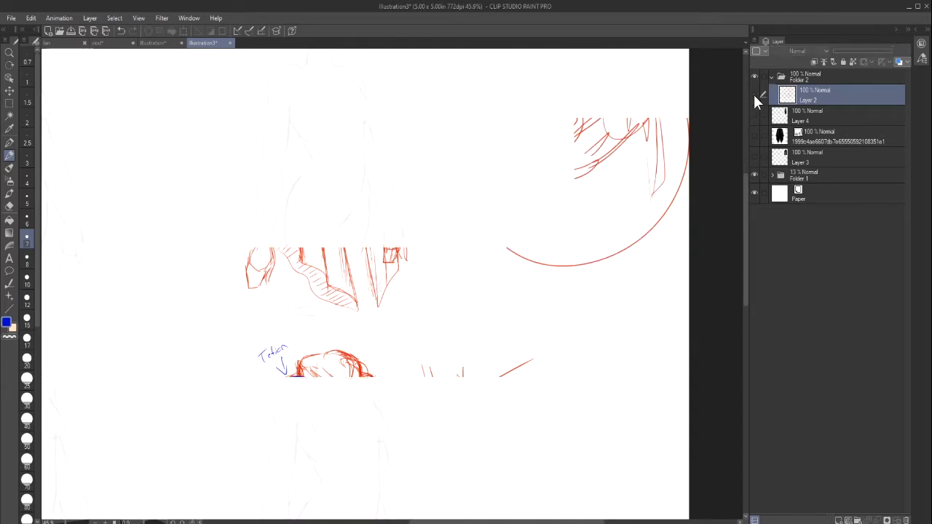
click(755, 94)
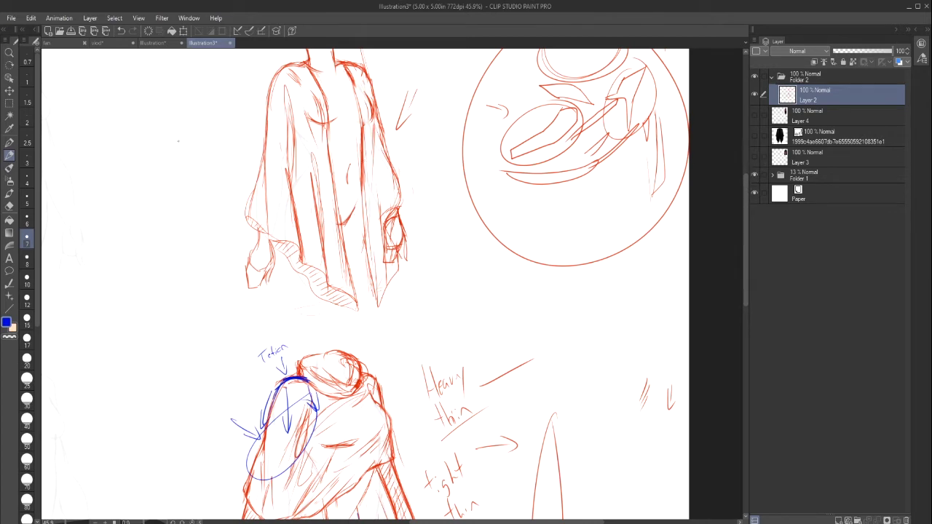
Step: Select the column of annotations drawn over the hidden photos and clear them from the sketch layer
click(10, 102)
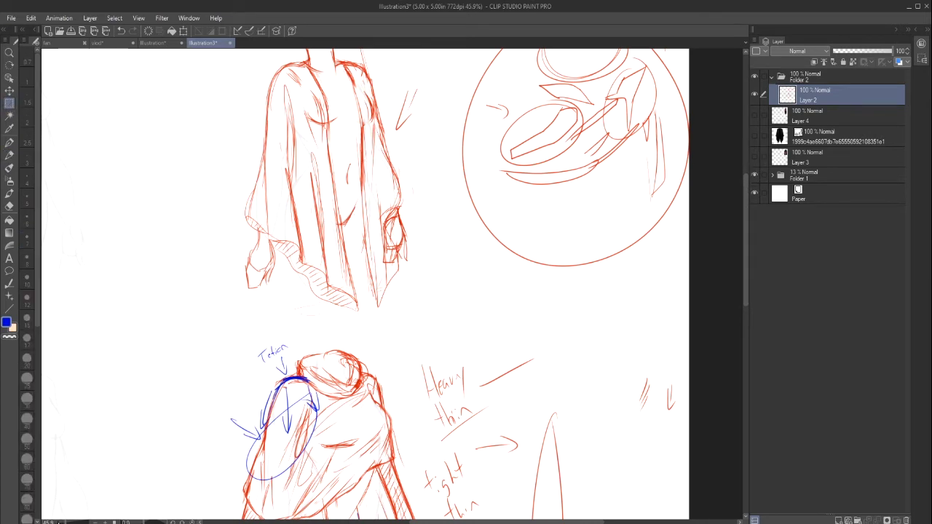
scroll(369, 377, down, 5)
drag(410, 211, 468, 384)
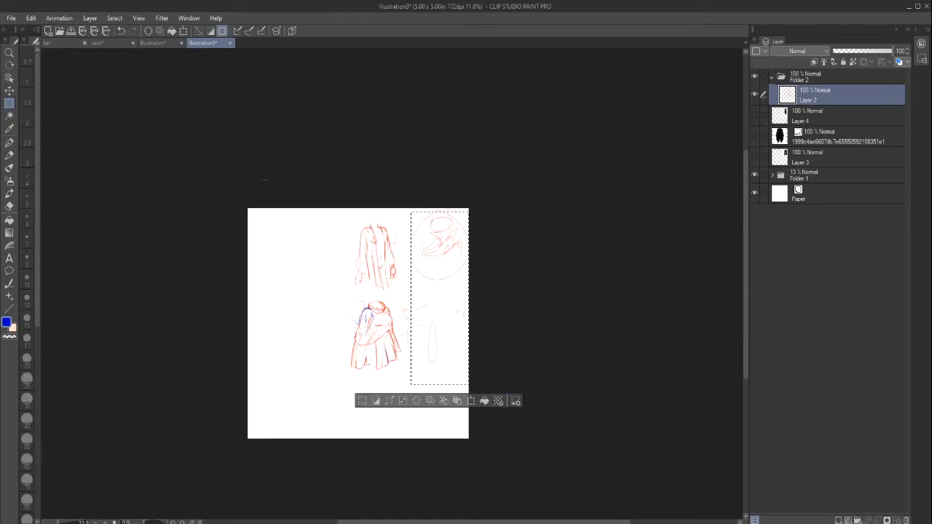
click(416, 400)
key(ctrl+d)
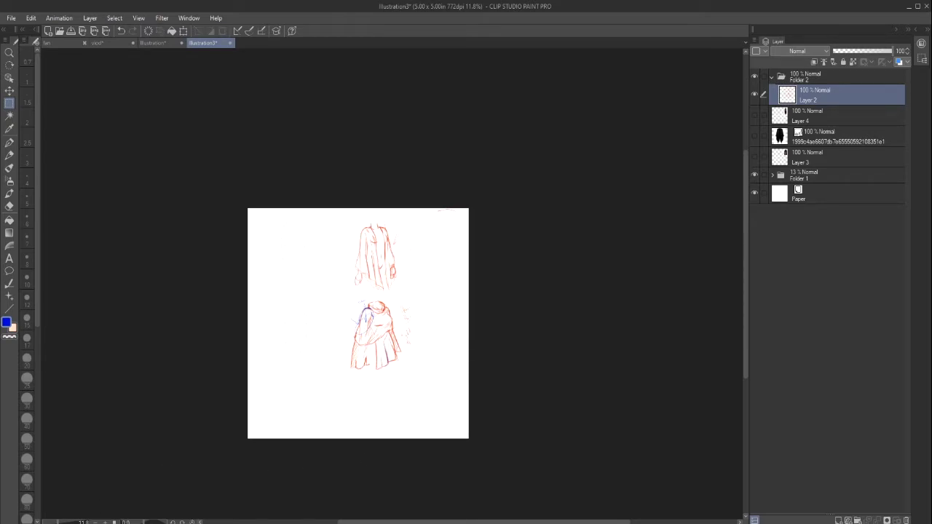
Step: Clear the remaining handwritten fabric notes beside the shawl sketch
scroll(392, 289, up, 4)
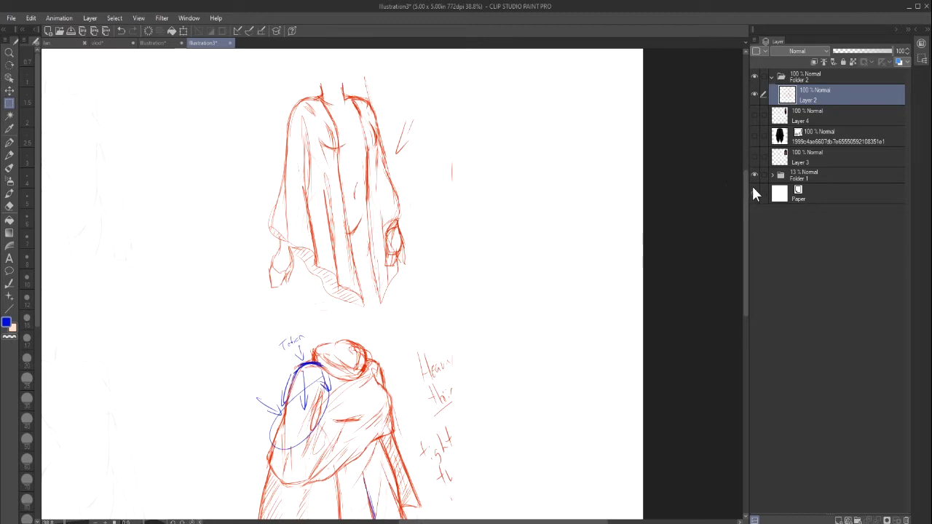
scroll(532, 275, down, 2)
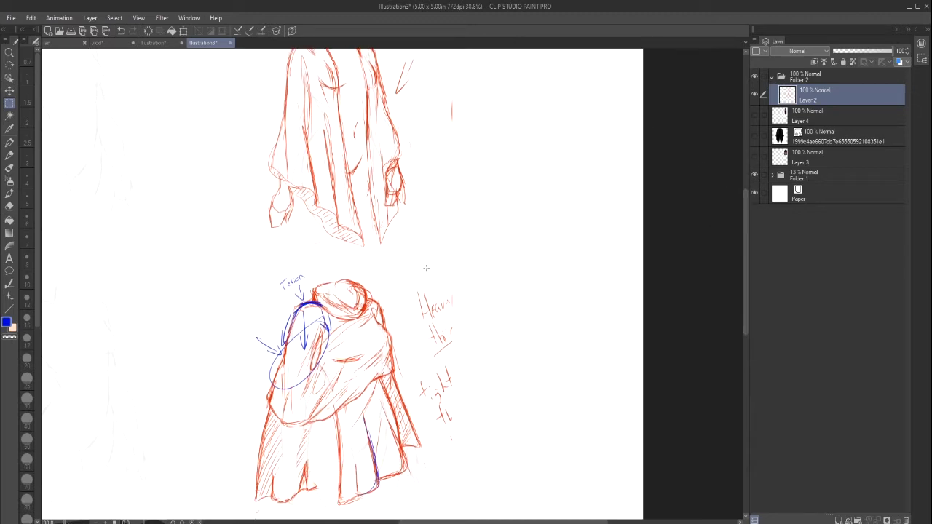
drag(426, 268, 466, 470)
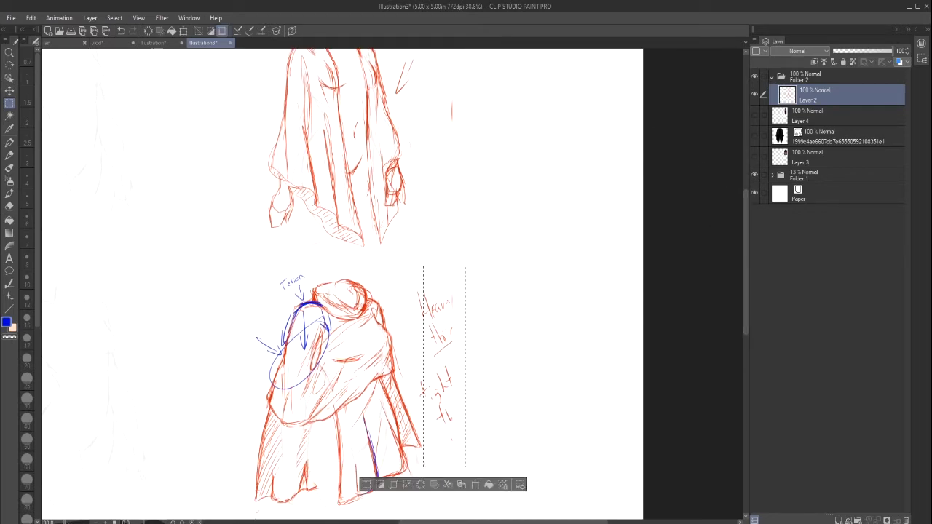
click(420, 484)
click(446, 299)
drag(479, 52, 415, 396)
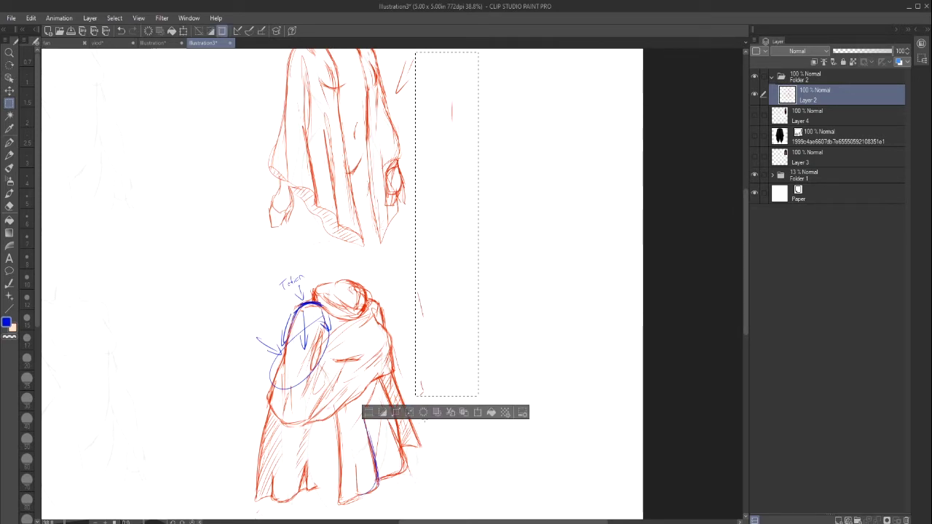
click(548, 288)
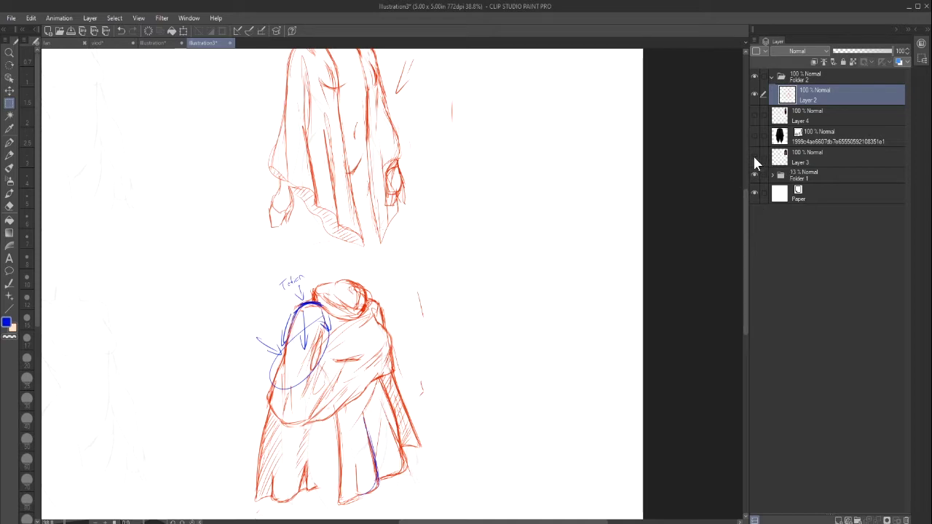
Step: Show the caped superhero costume photo on Layer 4, leaving the other reference photos hidden
click(753, 155)
click(753, 155)
click(755, 138)
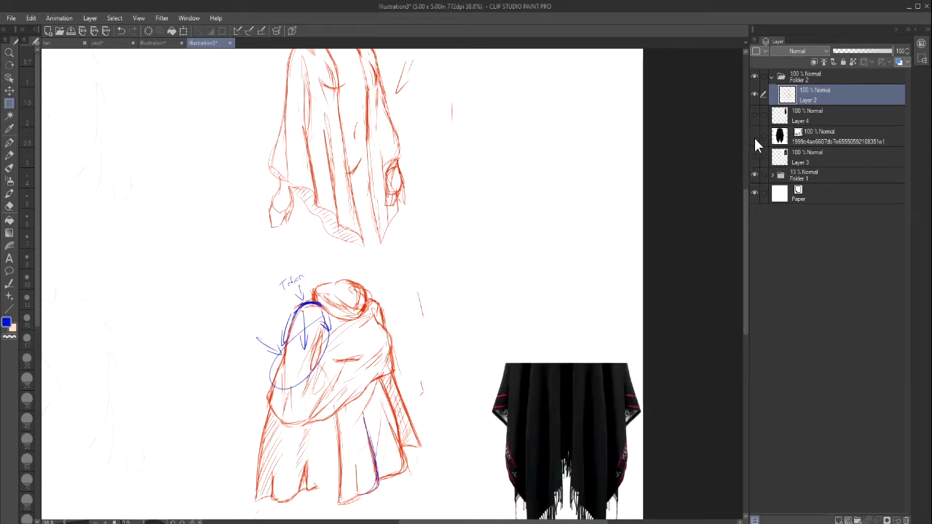
click(753, 136)
click(754, 115)
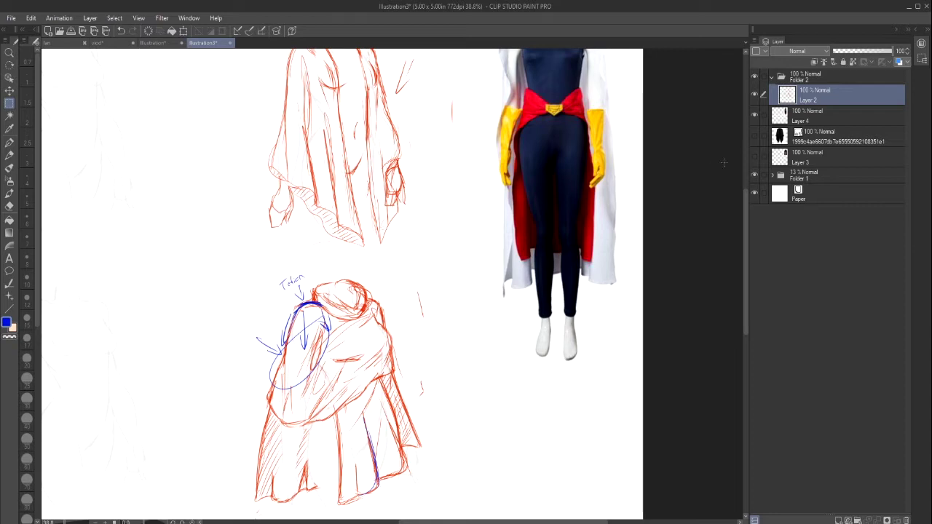
drag(745, 201, 742, 165)
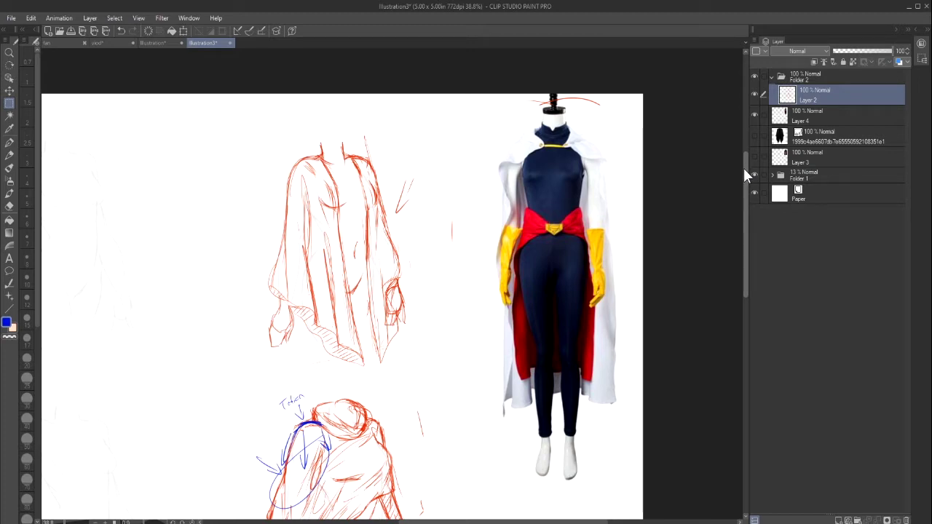
click(9, 90)
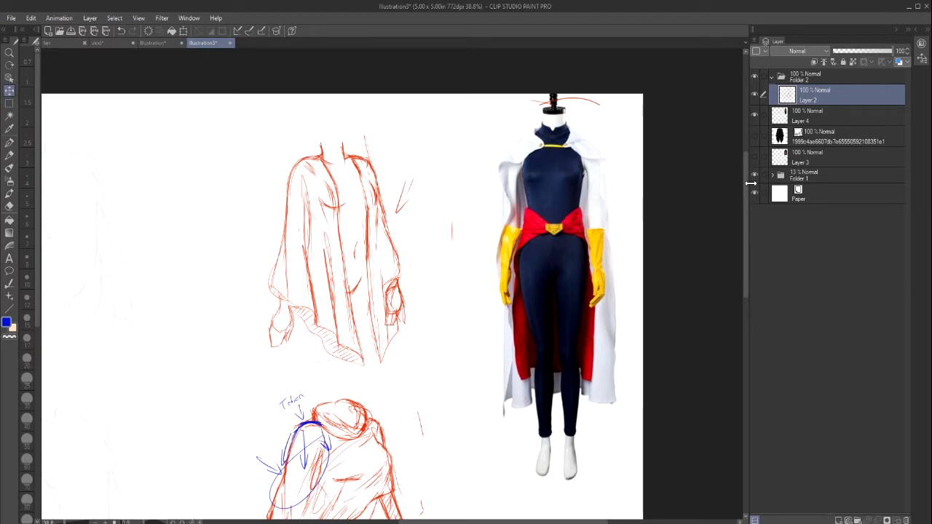
drag(746, 182, 745, 192)
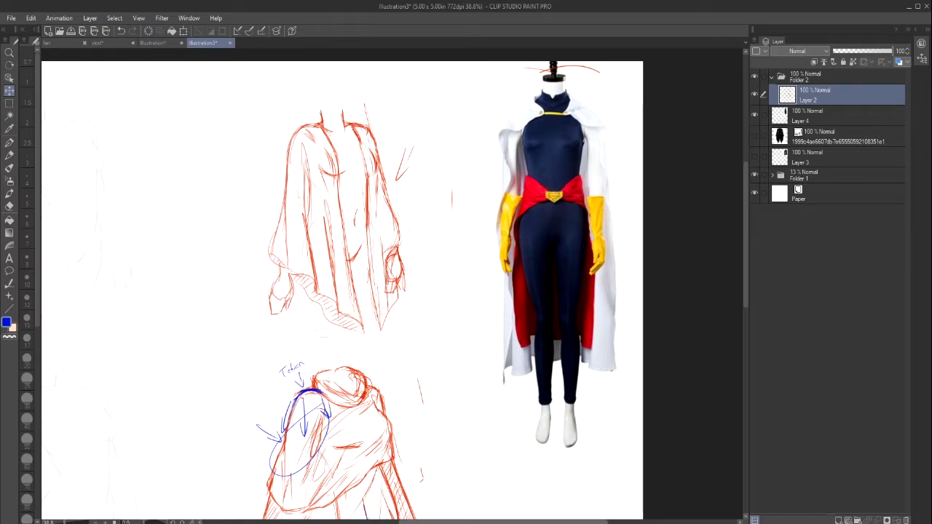
Step: Circle the costume cape's shoulder folds and both long side drapes in blue with the pen
mouse_move(596, 522)
mouse_down()
mouse_move(520, 522)
mouse_move(584, 522)
mouse_up()
click(10, 155)
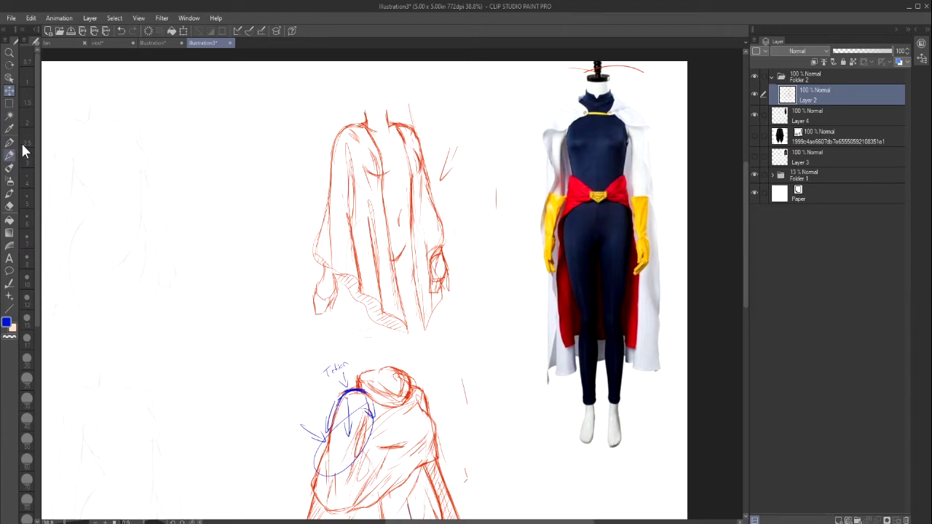
mouse_move(644, 130)
mouse_down()
mouse_move(658, 106)
mouse_move(575, 113)
mouse_move(571, 95)
mouse_move(591, 126)
mouse_move(543, 125)
mouse_move(548, 212)
mouse_up()
drag(570, 116, 566, 209)
mouse_move(644, 134)
mouse_down()
mouse_move(635, 198)
mouse_move(641, 368)
mouse_up()
drag(561, 317, 578, 386)
mouse_move(559, 131)
mouse_down()
mouse_move(530, 374)
mouse_move(581, 392)
mouse_up()
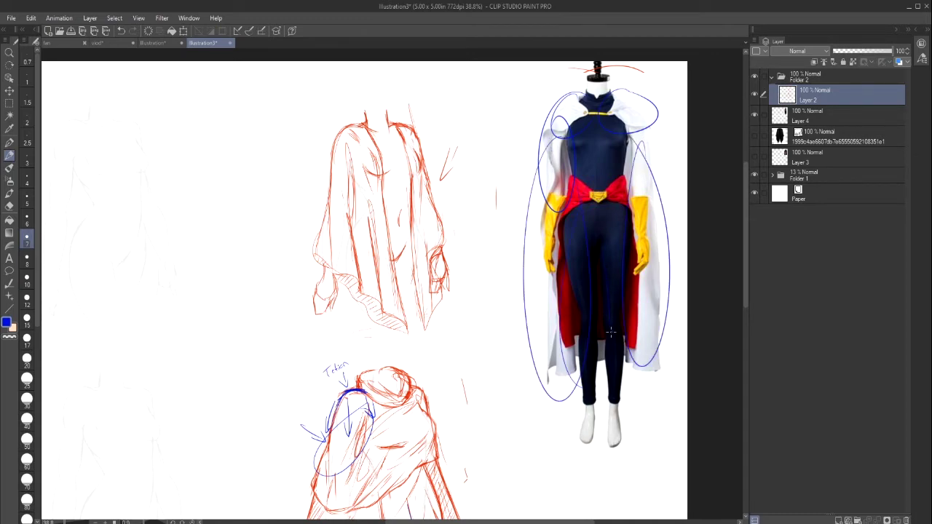
Step: Change the drawing colour to red for sketching on the faint mannequin at the canvas's left edge
drag(598, 522, 489, 516)
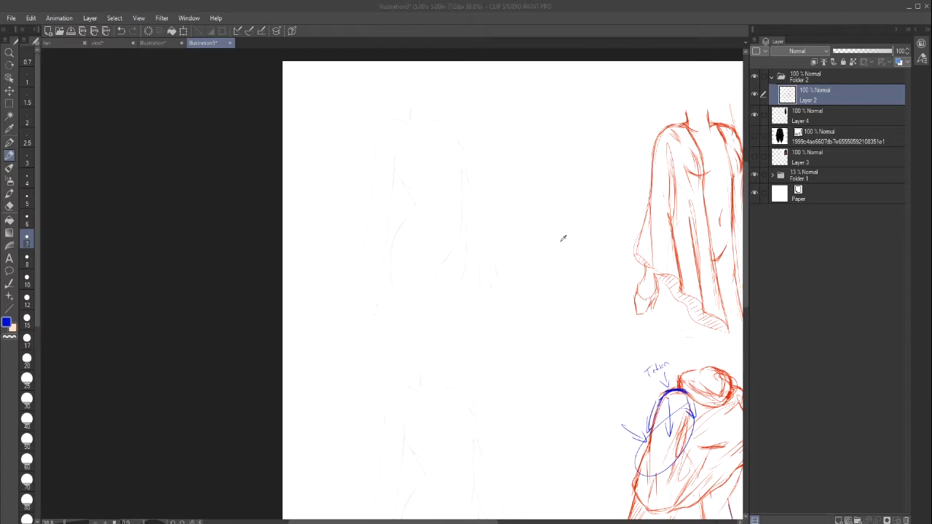
key(Return)
mouse_move(495, 522)
mouse_down()
mouse_move(592, 509)
mouse_move(478, 510)
mouse_up()
Step: Sketch two round cape clasps at the mannequin's collarbones, joined by a cord, with rolled collar folds above them
drag(501, 166, 507, 191)
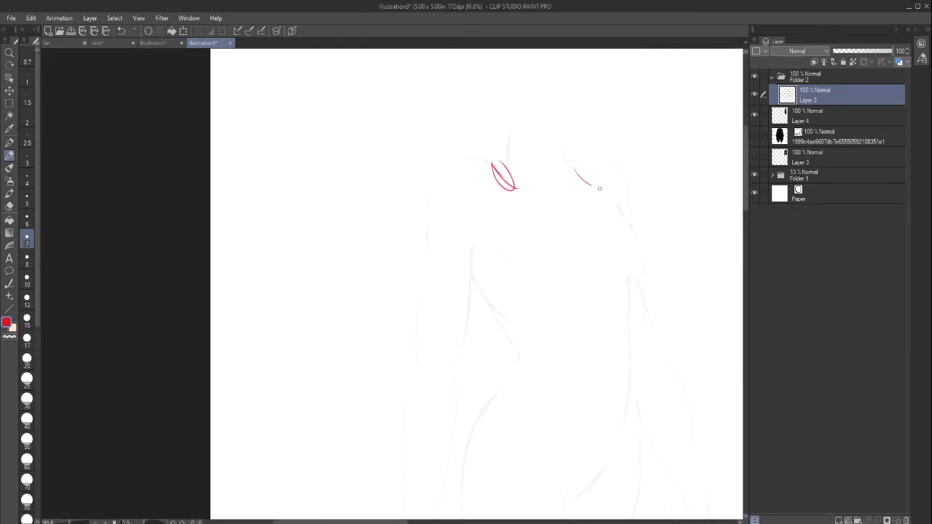
drag(583, 163, 591, 187)
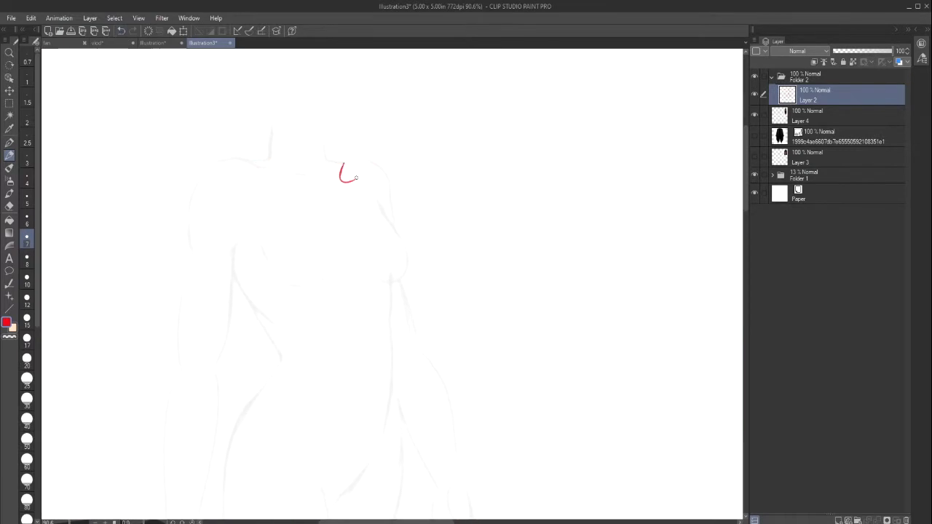
drag(270, 163, 262, 182)
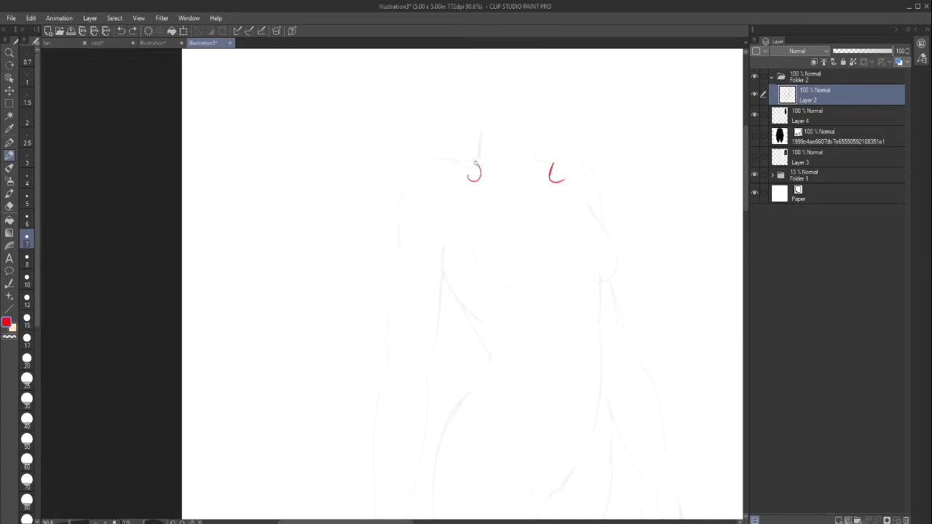
mouse_move(428, 158)
mouse_down()
mouse_move(515, 160)
mouse_move(551, 140)
mouse_up()
drag(529, 125, 566, 162)
mouse_move(428, 138)
mouse_down()
mouse_move(463, 130)
mouse_move(480, 172)
mouse_up()
drag(551, 167, 558, 175)
drag(469, 167, 489, 177)
drag(487, 177, 557, 179)
key(ctrl+z)
Step: Try to sketch the cape's edges falling from the clasps past the arms
drag(510, 291, 370, 292)
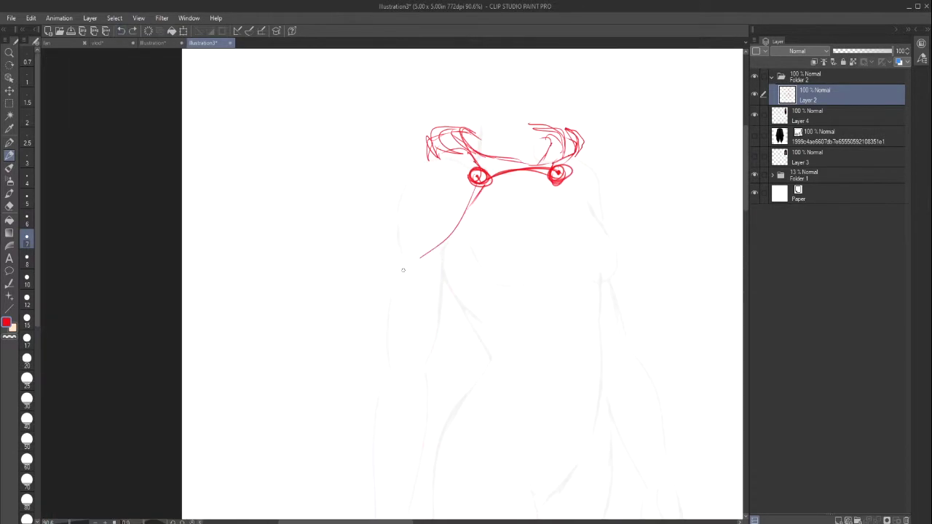
scroll(401, 266, down, 3)
drag(405, 225, 386, 396)
mouse_move(486, 244)
mouse_down()
mouse_move(437, 451)
mouse_move(453, 306)
mouse_move(460, 336)
mouse_up()
click(122, 31)
click(121, 33)
drag(530, 238, 558, 303)
drag(455, 320, 456, 443)
drag(476, 227, 442, 311)
scroll(439, 281, up, 5)
key(ctrl+z)
key(ctrl+z)
key(ctrl+z)
key(ctrl+z)
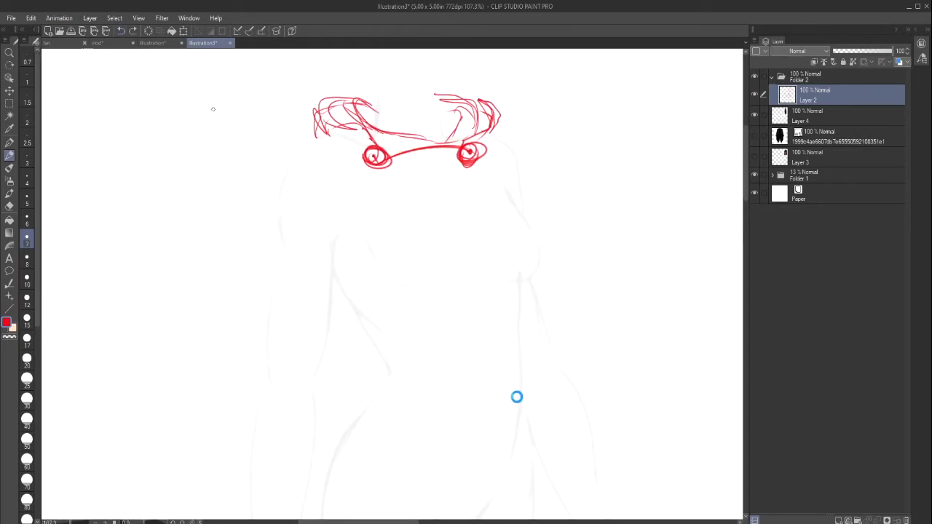
Step: Delete the existing sketches from the sketch layer and place the caped costume photo beside the first mannequin
click(9, 206)
drag(320, 106, 380, 160)
click(10, 105)
drag(291, 73, 538, 300)
key(Delete)
key(ctrl+d)
drag(745, 198, 711, 396)
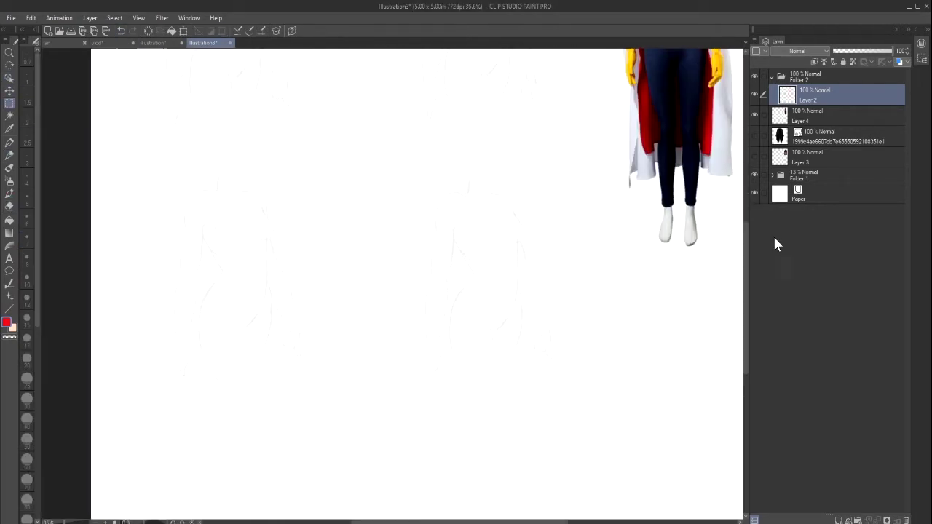
Step: Sketch the cape's rounded drape over the mannequin's left shoulder, the edge falling from it, and the left clasp
drag(284, 139, 248, 199)
drag(249, 195, 295, 203)
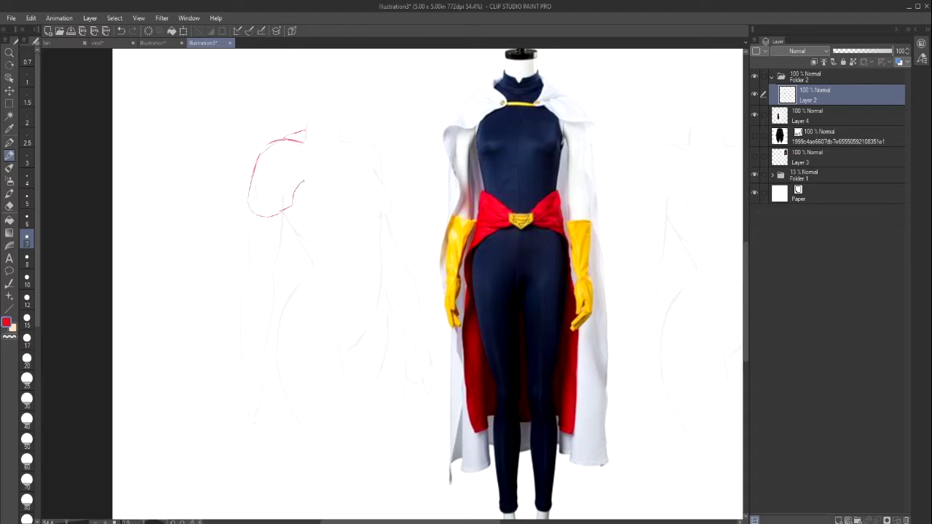
drag(314, 156, 292, 205)
mouse_move(248, 215)
mouse_down()
mouse_move(260, 248)
mouse_move(223, 426)
mouse_up()
drag(313, 166, 325, 160)
Step: Sketch the cape over the right shoulder and side, and add collar folds gathering into both clasps
mouse_move(345, 131)
mouse_down()
mouse_move(363, 158)
mouse_move(386, 165)
mouse_move(396, 215)
mouse_up()
drag(389, 170, 437, 333)
mouse_move(348, 123)
mouse_down()
mouse_move(361, 133)
mouse_move(279, 165)
mouse_up()
mouse_move(300, 149)
mouse_down()
mouse_move(331, 167)
mouse_move(277, 128)
mouse_move(364, 155)
mouse_move(284, 204)
mouse_up()
mouse_move(364, 158)
mouse_down()
mouse_move(396, 188)
mouse_move(402, 208)
mouse_up()
Step: Draw the cape's left inner and outer edges sweeping down from the shoulder to the hem
drag(264, 242, 224, 449)
drag(251, 195, 186, 455)
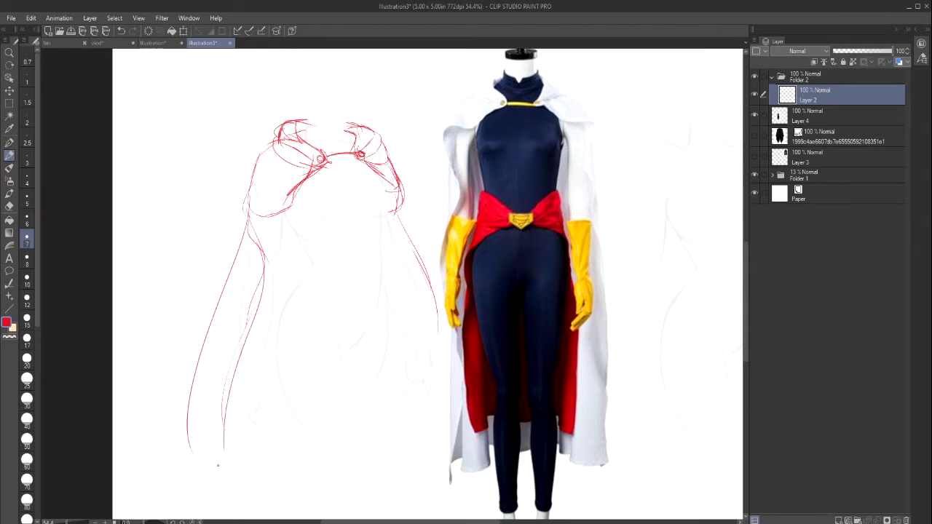
key(ctrl+z)
scroll(187, 452, down, 3)
mouse_move(255, 78)
mouse_down()
mouse_move(203, 416)
mouse_move(319, 355)
mouse_up()
drag(231, 308, 220, 414)
drag(272, 322, 260, 379)
click(122, 31)
click(122, 31)
click(122, 31)
drag(212, 410, 328, 368)
drag(270, 344, 271, 379)
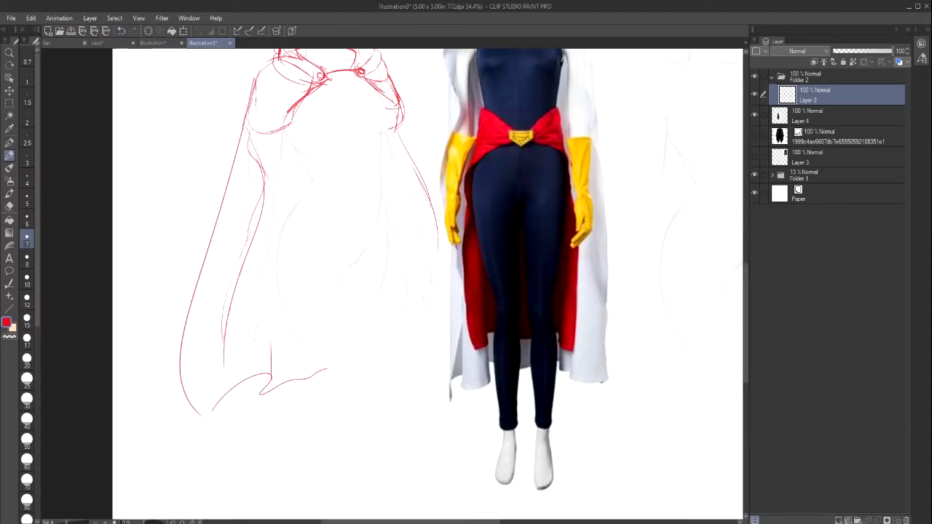
drag(336, 368, 428, 354)
key(ctrl+z)
key(ctrl+z)
key(ctrl+z)
Step: Draw the cape's hem with overlapping S-shaped folds and bring the right edge down to meet it
drag(210, 413, 312, 367)
drag(312, 368, 364, 374)
drag(364, 374, 442, 345)
drag(409, 133, 444, 342)
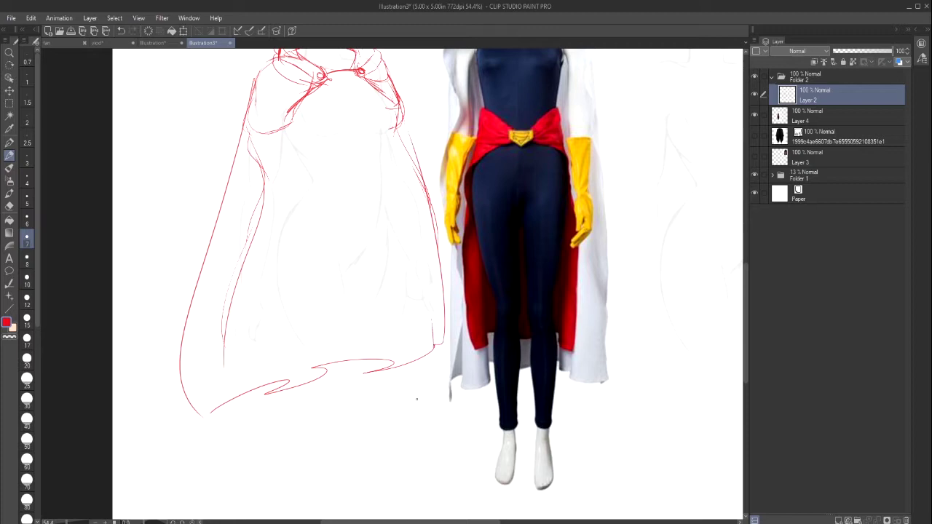
drag(387, 306, 394, 361)
mouse_move(294, 297)
mouse_down()
mouse_move(312, 368)
mouse_move(289, 378)
mouse_up()
click(121, 31)
click(122, 31)
click(121, 31)
Step: Draw long fold lines rising from the hem's overlaps and from the cape's lower left corner
drag(376, 259, 395, 360)
drag(282, 277, 311, 367)
drag(256, 264, 286, 376)
mouse_move(220, 239)
mouse_down()
mouse_move(207, 411)
mouse_move(224, 406)
mouse_move(213, 411)
mouse_up()
key(ctrl+z)
key(ctrl+z)
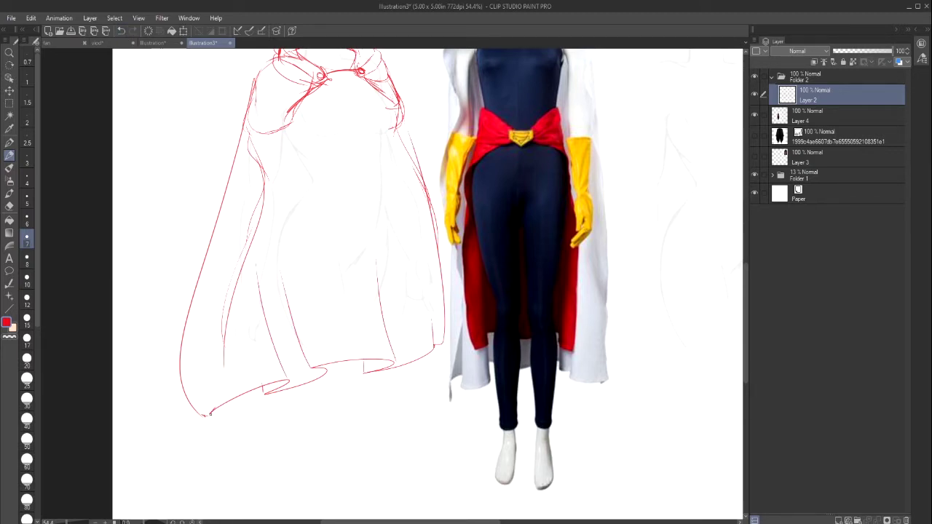
drag(197, 323, 210, 415)
Step: Replace the wavy inner line on the cape's left side with a smoother edge running down from the shoulder drape
scroll(261, 256, up, 1)
mouse_move(274, 202)
mouse_down()
mouse_move(204, 401)
mouse_move(270, 230)
mouse_move(215, 396)
mouse_move(209, 351)
mouse_up()
click(9, 208)
click(9, 155)
drag(307, 154, 247, 201)
key(ctrl+z)
drag(305, 154, 248, 214)
Step: Rework the left shoulder drape with diagonal folds flowing into the cape, and reinforce the right shoulder and edge
click(8, 194)
click(9, 206)
mouse_move(297, 164)
mouse_down()
mouse_move(256, 175)
mouse_move(256, 136)
mouse_move(247, 198)
mouse_up()
click(8, 155)
drag(249, 211, 298, 178)
drag(370, 140, 396, 172)
drag(399, 163, 436, 266)
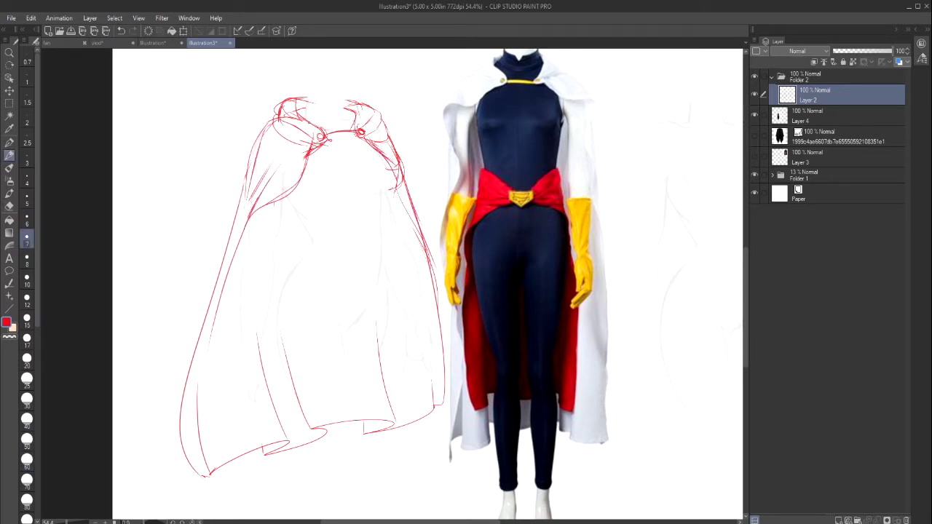
Step: Build up the rolled collar on both sides of the neck with curved strokes leading to the clasps
drag(295, 99, 317, 125)
mouse_move(331, 93)
mouse_down()
mouse_move(362, 109)
mouse_move(363, 133)
mouse_move(381, 120)
mouse_up()
drag(381, 109, 364, 136)
drag(277, 116, 321, 136)
mouse_move(280, 129)
mouse_down()
mouse_move(330, 140)
mouse_move(285, 114)
mouse_move(307, 96)
mouse_up()
Step: Erase overlapping lines in the collar and redraw the curved outline of both collar rolls
key(e)
key(p)
key(e)
mouse_move(368, 114)
mouse_down()
mouse_move(345, 97)
mouse_move(355, 122)
mouse_move(388, 116)
mouse_up()
key(p)
drag(341, 95, 381, 131)
drag(301, 96, 278, 125)
Step: Sketch the torso contour inside the cape, including the bust, waist, hips and navel, plus the right arm
mouse_move(286, 112)
mouse_down()
mouse_move(322, 135)
mouse_move(223, 306)
mouse_up()
drag(391, 150, 379, 192)
drag(303, 182, 345, 188)
drag(290, 195, 279, 408)
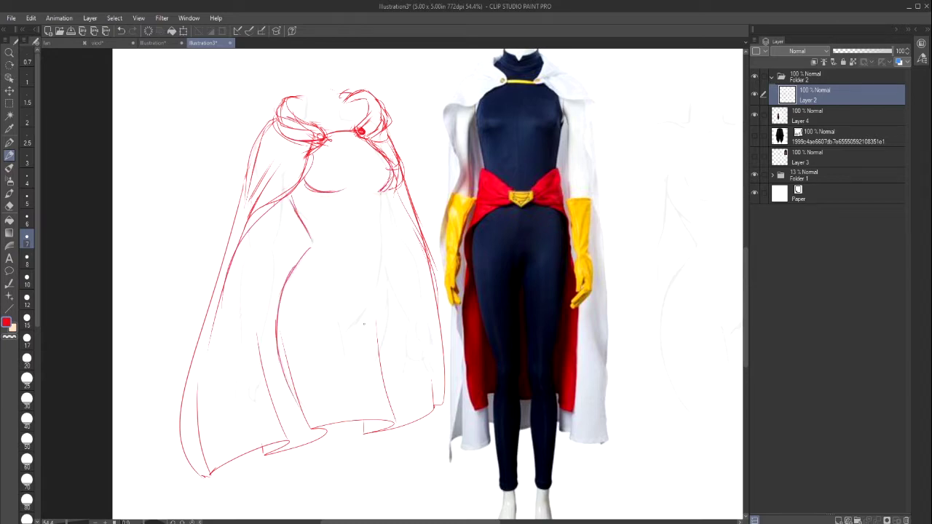
drag(332, 299, 371, 302)
mouse_move(379, 191)
mouse_down()
mouse_move(386, 348)
mouse_move(379, 240)
mouse_up()
drag(361, 249, 360, 272)
drag(385, 193, 415, 361)
drag(407, 240, 428, 363)
Step: Sketch the left arm and both hands hanging inside the cape, and strengthen the outer thigh contours
drag(282, 193, 240, 357)
mouse_move(273, 246)
mouse_down()
mouse_move(256, 400)
mouse_move(226, 402)
mouse_up()
drag(424, 351, 403, 383)
drag(389, 274, 372, 360)
drag(304, 337, 281, 406)
Step: Hatch the folded undersides along the cape's hem and darken its lower left corner
drag(365, 432, 397, 422)
drag(394, 407, 397, 423)
drag(431, 362, 428, 412)
key(ctrl+z)
key(ctrl+z)
drag(315, 427, 328, 428)
drag(365, 422, 393, 422)
drag(263, 452, 289, 441)
drag(202, 454, 209, 478)
Step: Add long shading strokes for the cape's interior between the left arm and the waist
scroll(218, 437, up, 1)
drag(239, 306, 225, 400)
drag(294, 246, 279, 325)
drag(309, 264, 294, 317)
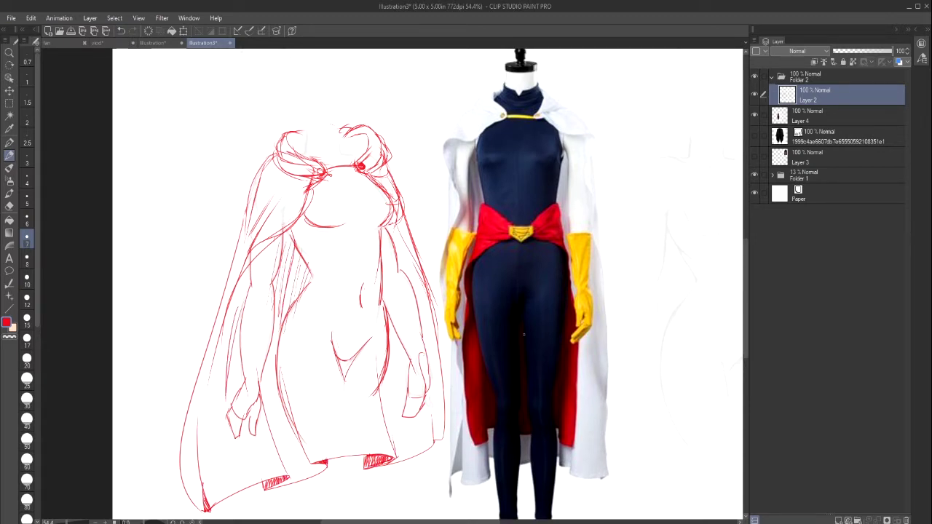
Step: Define the bust, draw a centre line down the torso, and sketch the sash and buckle around the waist
drag(396, 195, 377, 226)
drag(307, 212, 341, 227)
drag(322, 193, 324, 225)
drag(300, 274, 359, 307)
mouse_move(351, 311)
mouse_down()
mouse_move(368, 312)
mouse_move(391, 281)
mouse_up()
drag(360, 174, 347, 225)
drag(359, 238, 358, 290)
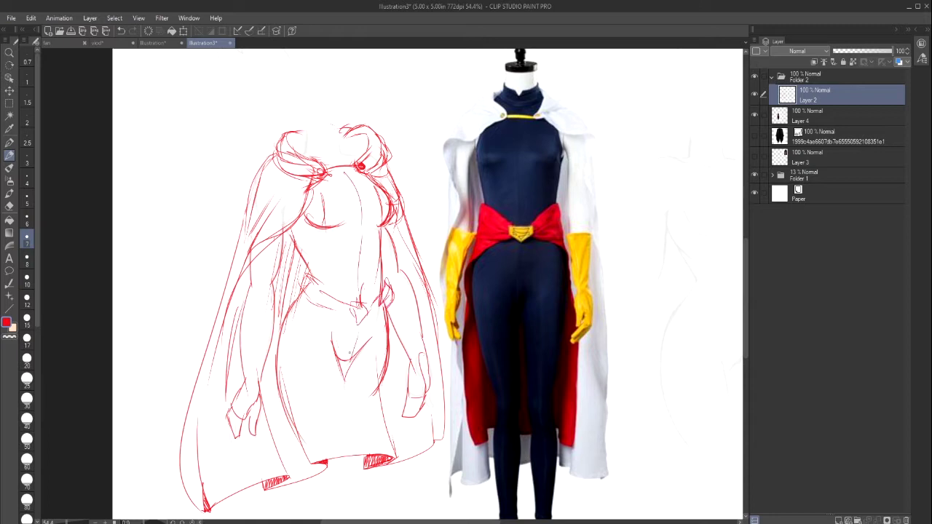
Step: Sketch inner leg lines below the pelvis and reinforce the right hip and thigh contour
drag(359, 322, 348, 355)
drag(313, 372, 310, 413)
drag(392, 335, 380, 408)
drag(392, 317, 383, 392)
drag(390, 329, 367, 433)
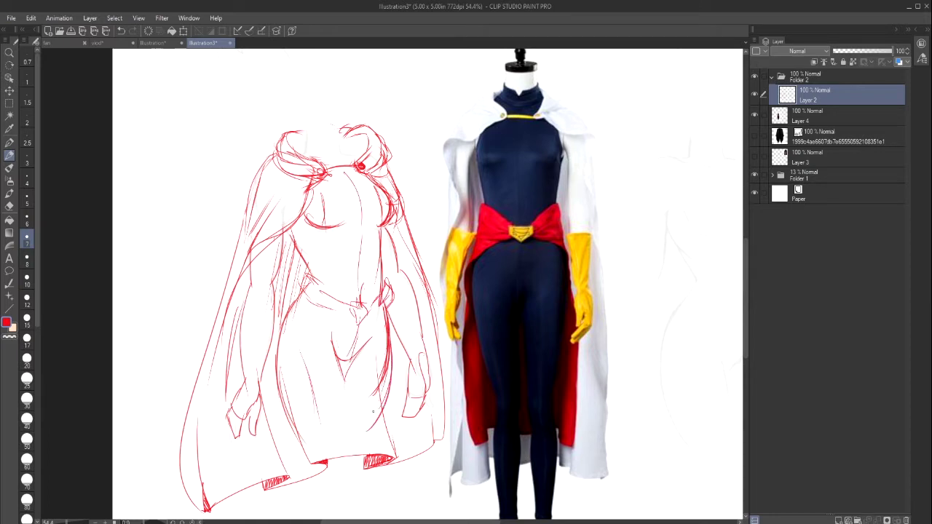
drag(367, 396, 374, 333)
Step: Erase the inner leg lines and the overlapping lower contour of the left thigh
drag(746, 294, 725, 321)
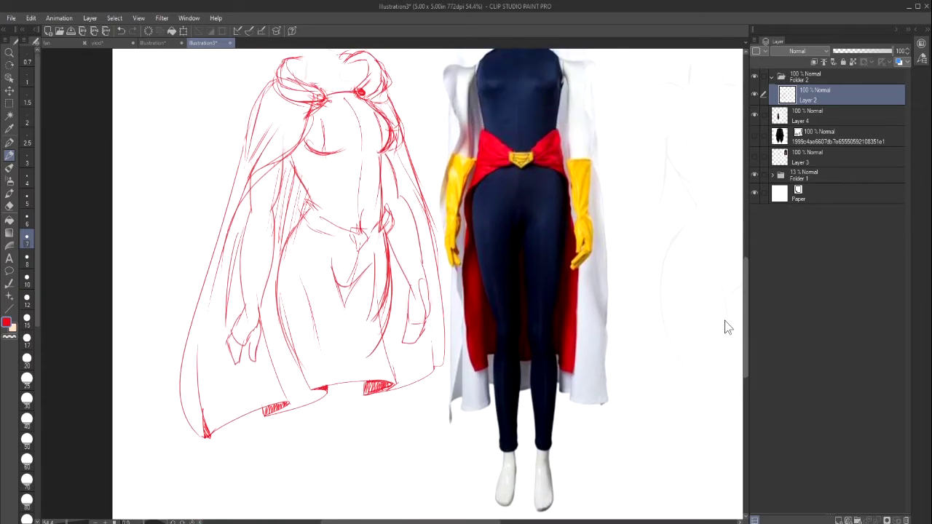
scroll(727, 313, up, 3)
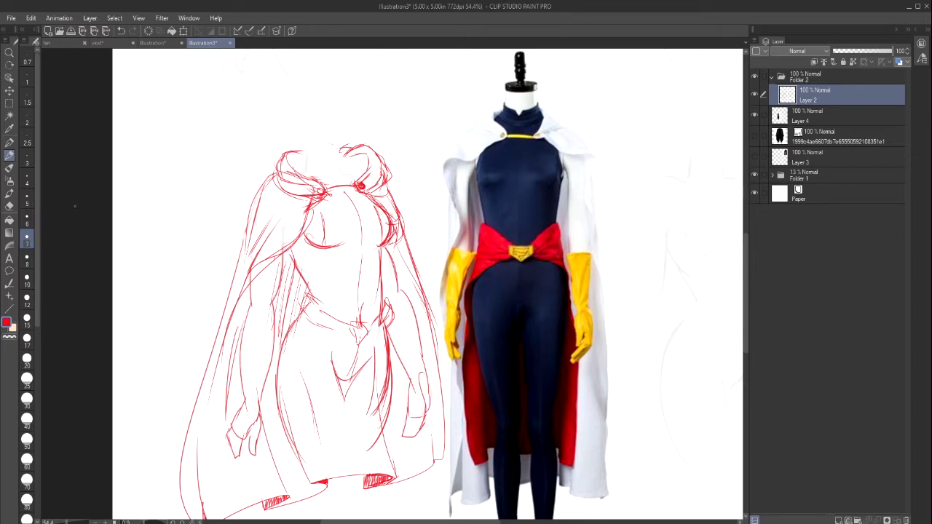
click(10, 207)
drag(373, 339, 372, 412)
drag(304, 378, 317, 439)
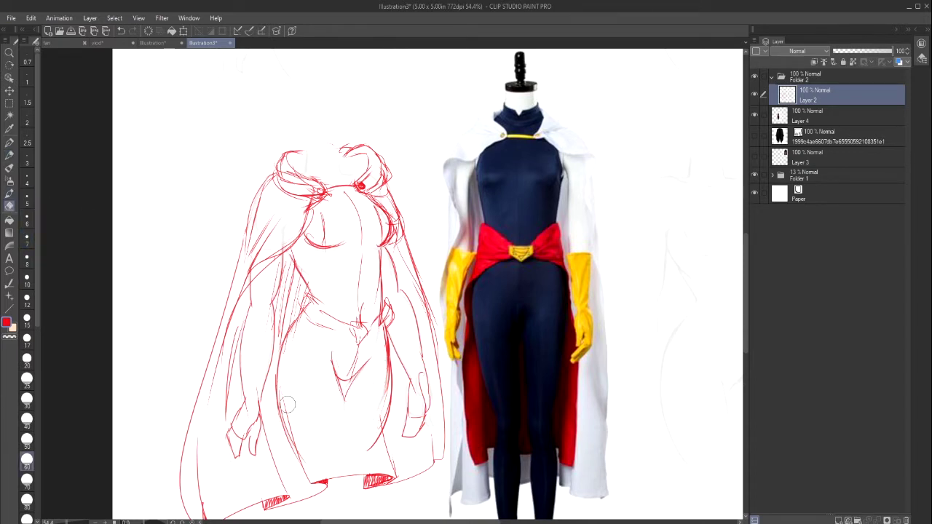
drag(287, 405, 308, 466)
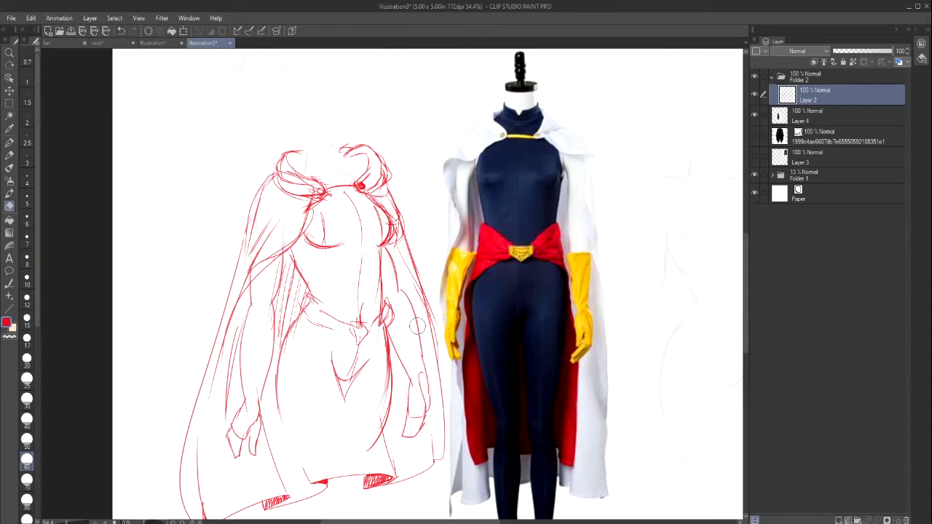
Step: Draw long, flowing fold strokes down the right and left outer edges of the cape
click(9, 155)
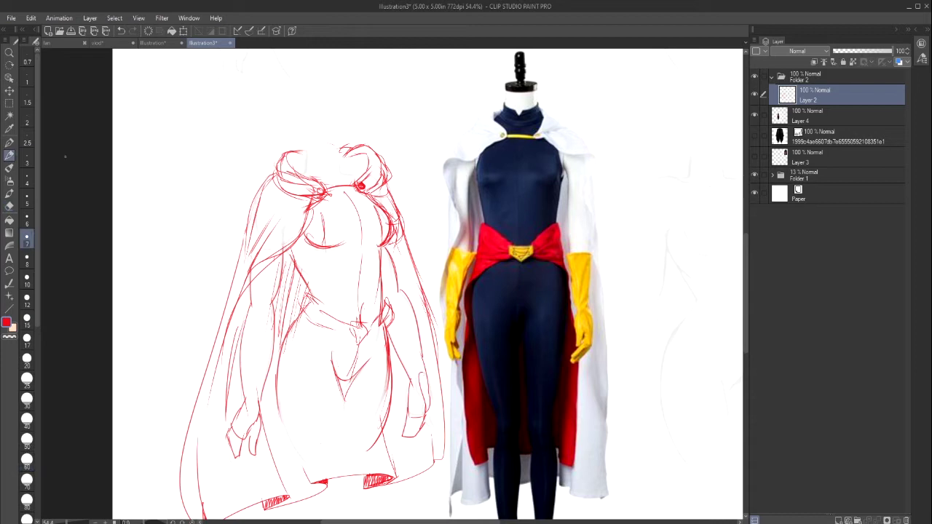
drag(395, 234, 425, 312)
drag(398, 231, 430, 321)
drag(400, 239, 431, 306)
drag(444, 349, 453, 414)
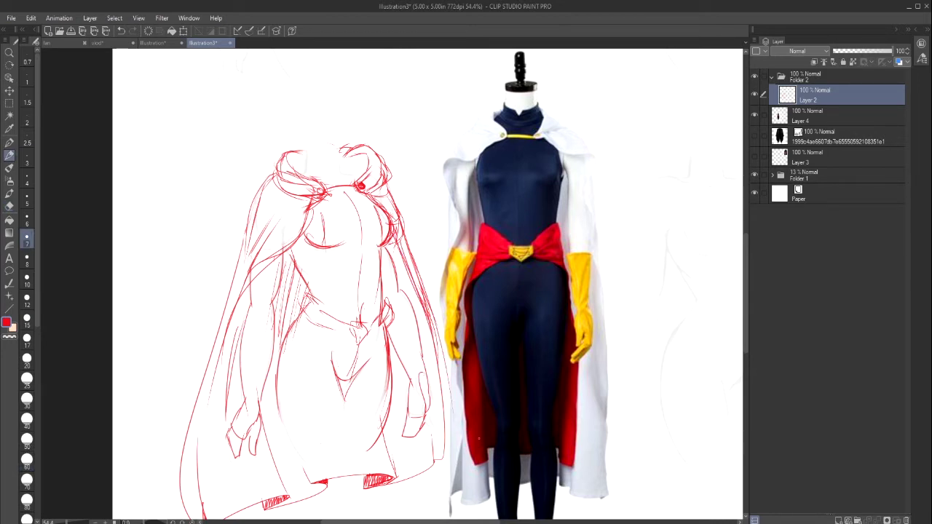
drag(250, 198, 244, 279)
drag(250, 210, 224, 335)
Step: Hatch the inside of both collar rolls with short vertical strokes
drag(745, 275, 740, 309)
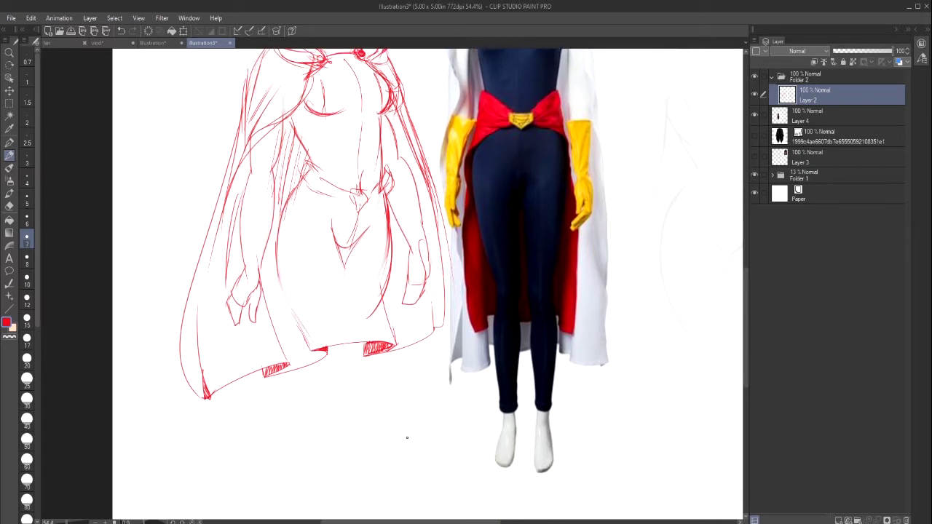
key(e)
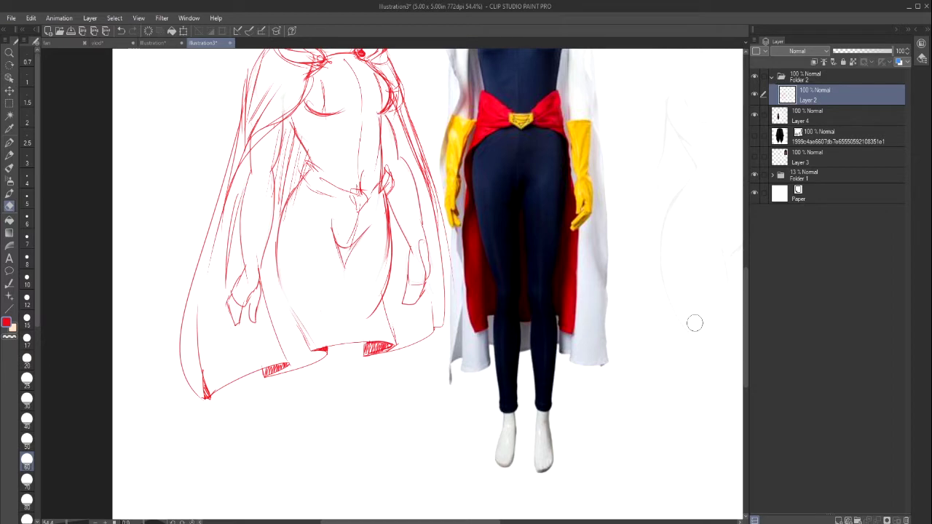
drag(743, 354, 747, 300)
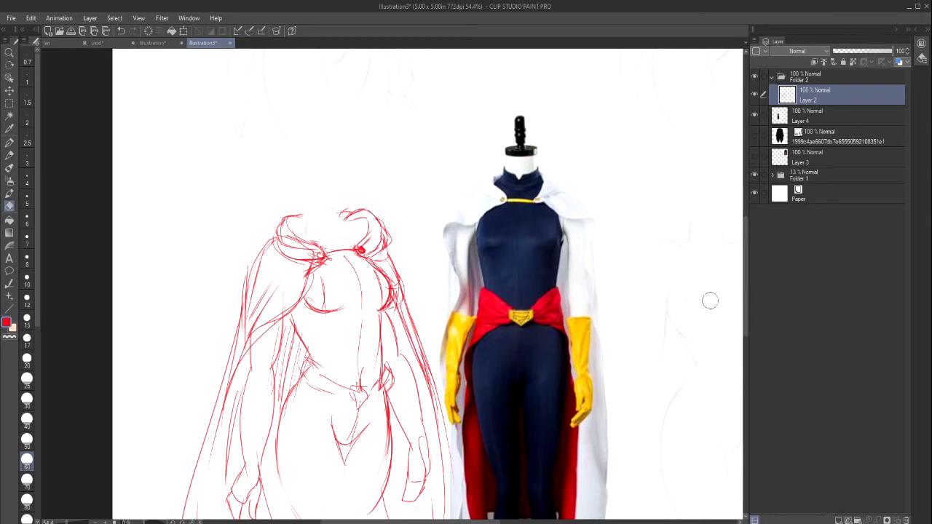
click(10, 155)
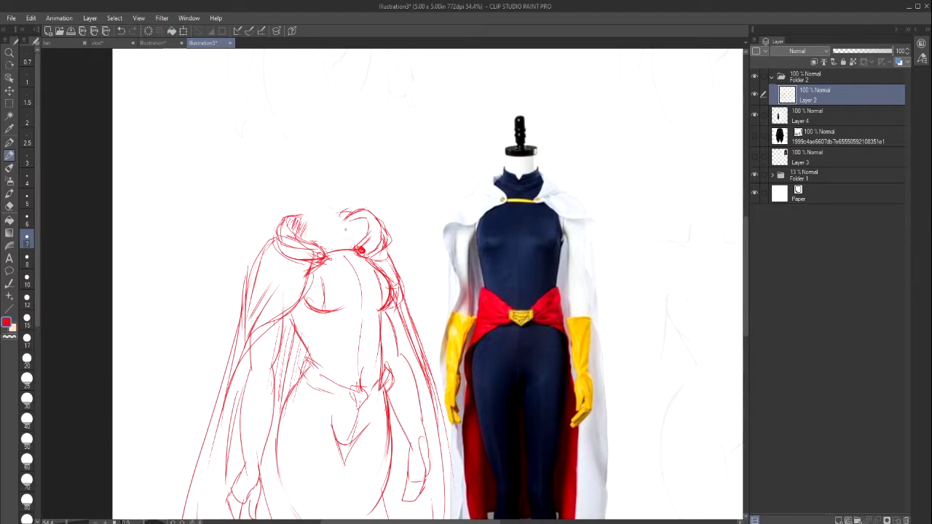
drag(356, 217, 358, 240)
drag(360, 219, 363, 241)
Step: Reinforce the cape's inner edges beside the thighs and the vertical lines near its lower corners
mouse_move(744, 242)
mouse_down()
mouse_move(743, 323)
mouse_move(743, 287)
mouse_move(741, 306)
mouse_up()
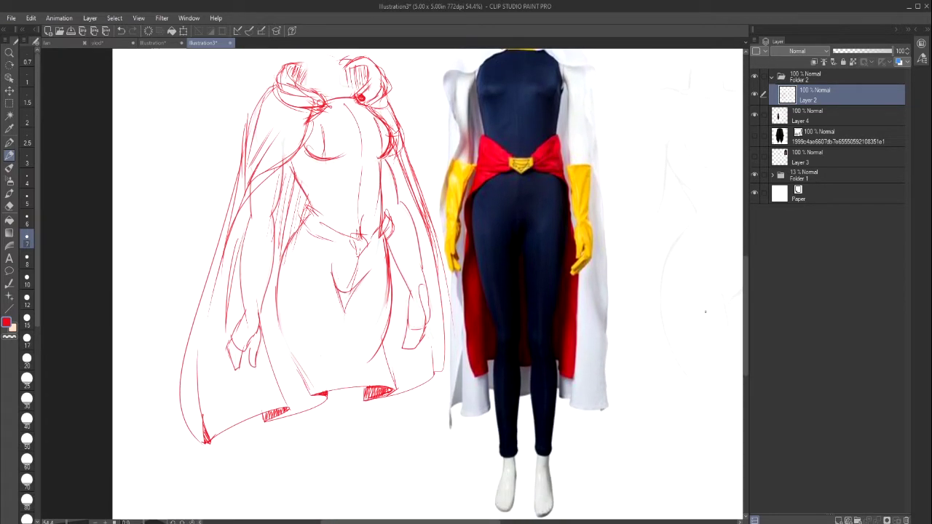
drag(294, 356, 312, 398)
drag(289, 333, 315, 399)
drag(387, 347, 398, 390)
drag(447, 331, 444, 370)
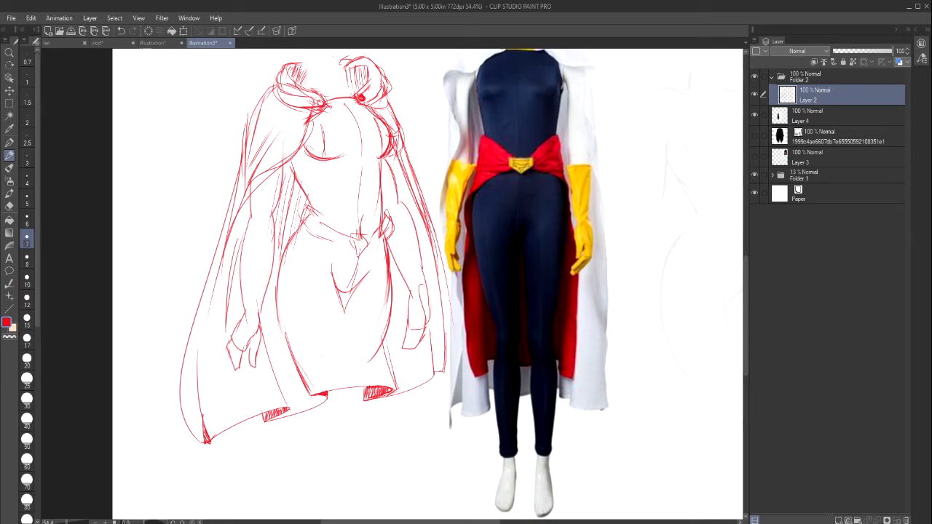
drag(196, 367, 204, 424)
Step: Clean up the stray stroke beside the left shoulder and redraw the cape's left edge with heavier strokes
mouse_move(745, 329)
mouse_down()
mouse_move(745, 297)
mouse_move(744, 313)
mouse_up()
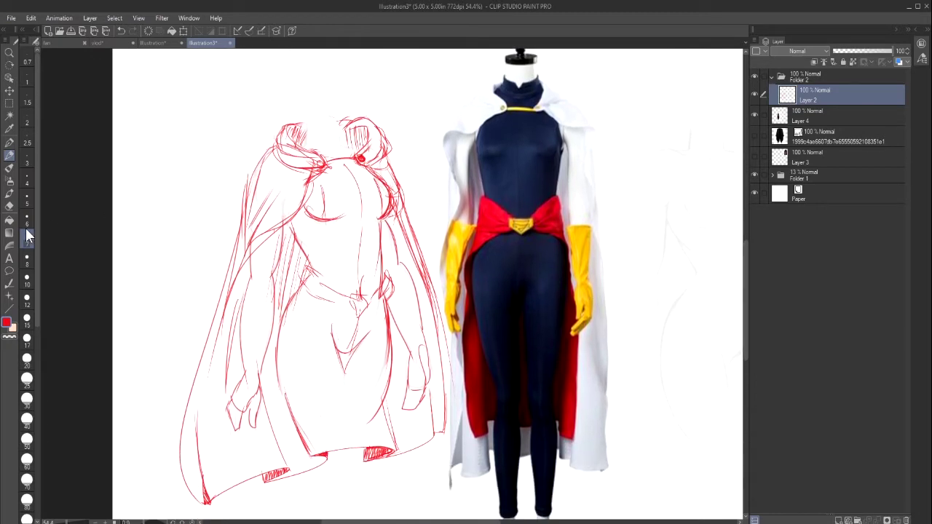
key(e)
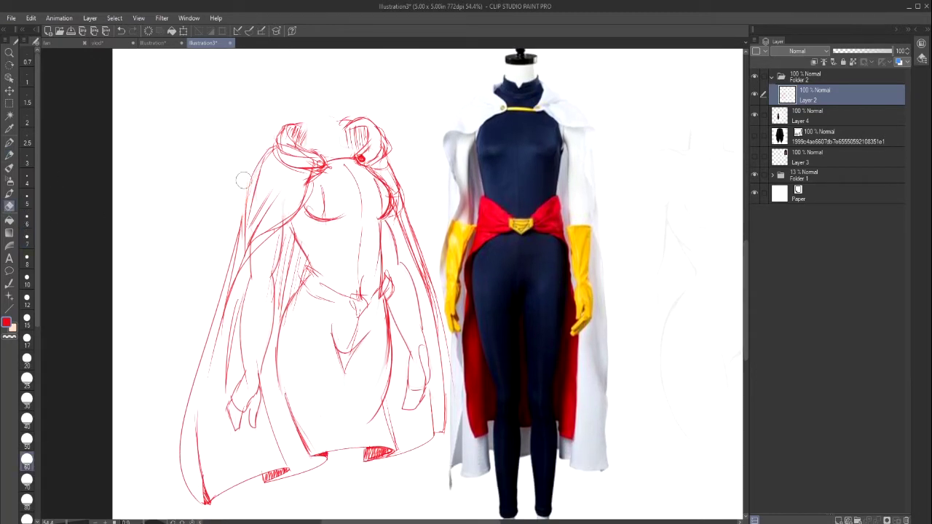
click(9, 169)
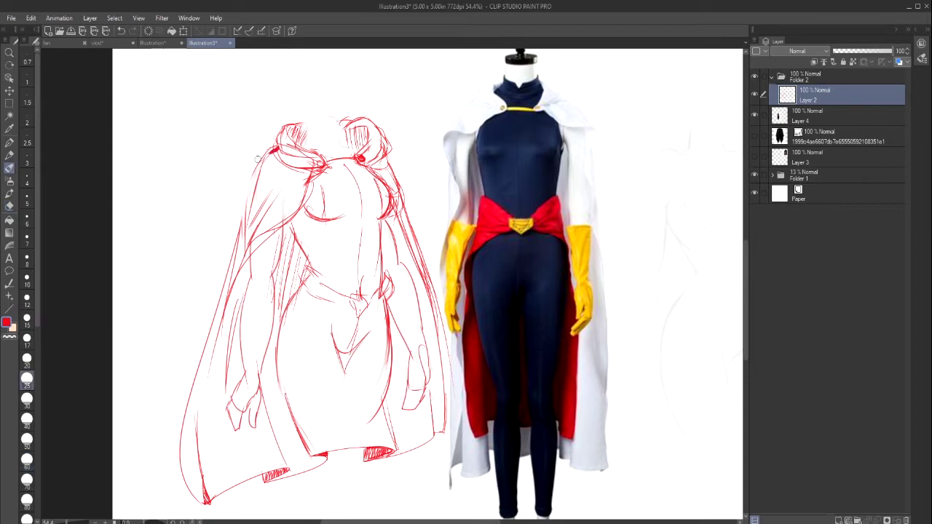
click(9, 156)
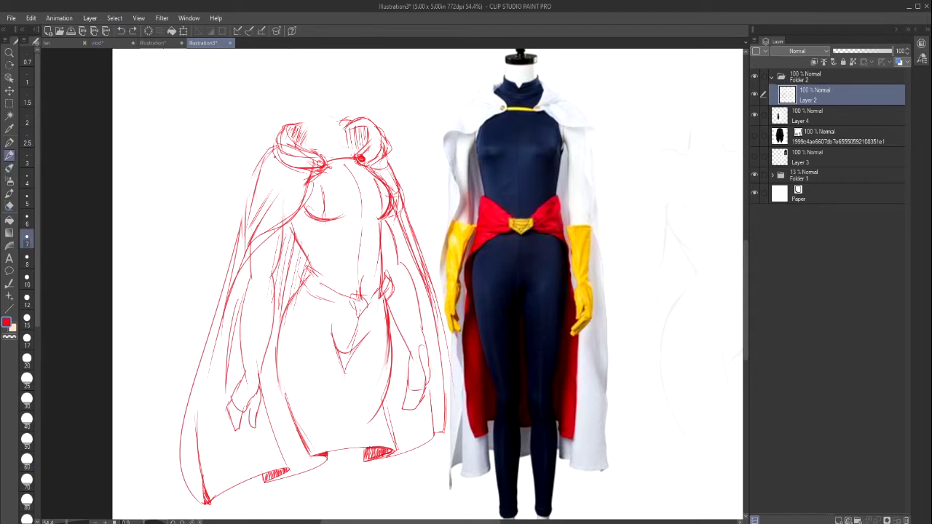
drag(260, 157, 246, 231)
drag(247, 190, 236, 260)
drag(247, 207, 213, 346)
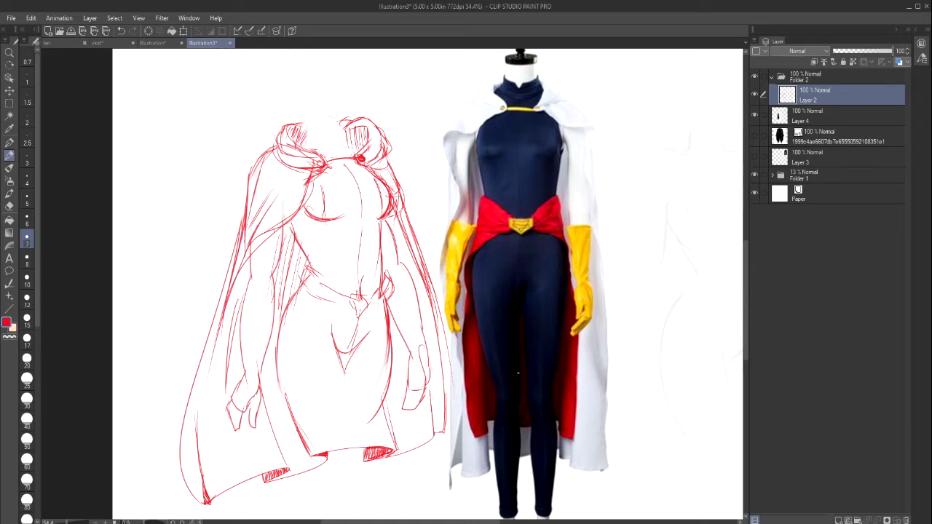
Step: Add fold marks inside the cape's lower right corner and thicken its right edge down to the hem
drag(414, 416, 405, 440)
drag(385, 409, 395, 449)
drag(432, 396, 431, 436)
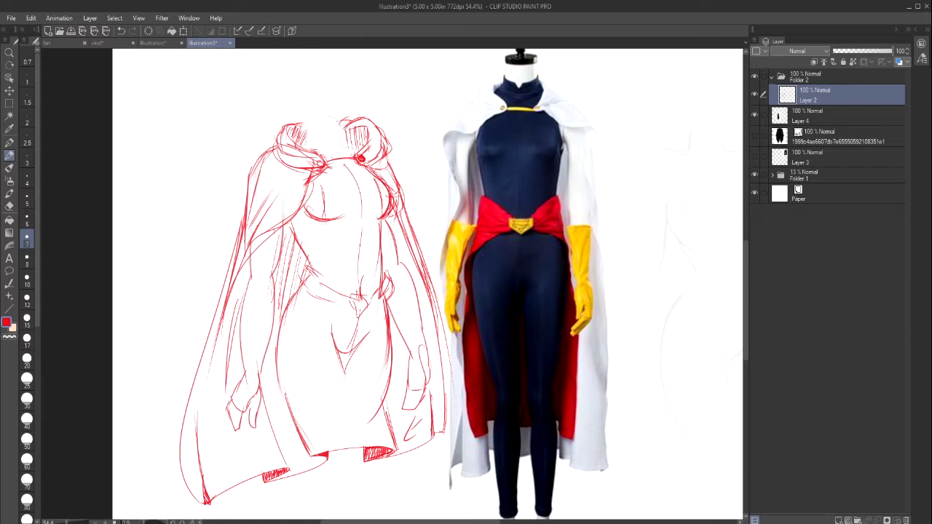
drag(430, 398, 427, 444)
drag(446, 339, 442, 433)
drag(435, 295, 442, 425)
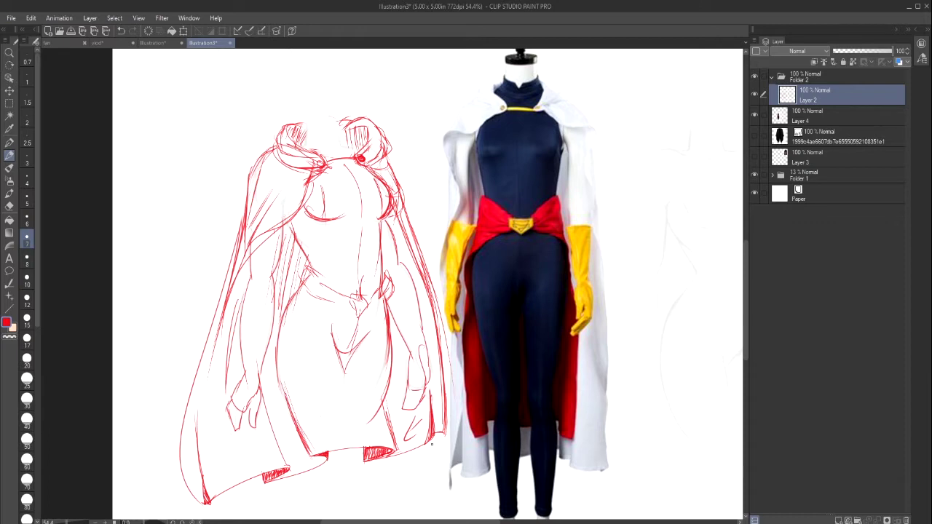
Step: Draw a wavy guide line beneath the sketched hem and circle the matching hem folds on the costume photo
mouse_move(431, 450)
mouse_down()
mouse_move(300, 501)
mouse_move(237, 498)
mouse_up()
drag(348, 470, 404, 458)
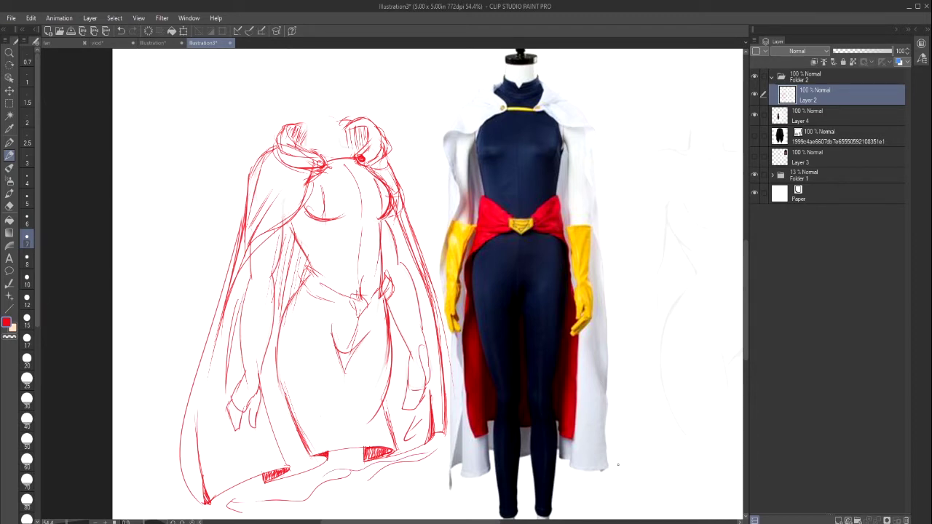
mouse_move(635, 464)
mouse_down()
mouse_move(556, 471)
mouse_move(635, 466)
mouse_up()
mouse_move(558, 436)
mouse_down()
mouse_move(584, 470)
mouse_move(557, 469)
mouse_up()
mouse_move(539, 436)
mouse_down()
mouse_move(513, 428)
mouse_move(536, 470)
mouse_move(455, 487)
mouse_move(440, 471)
mouse_up()
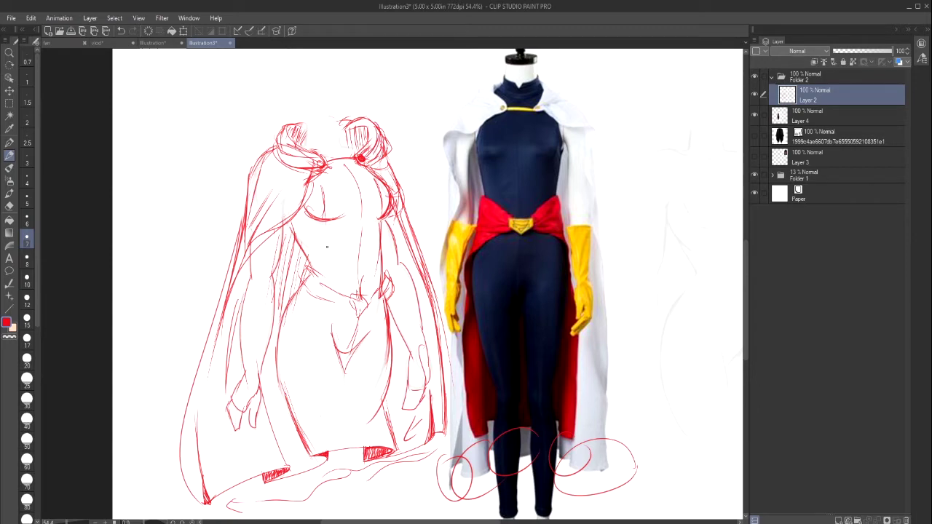
Step: Add wrist lines to the arms and outline the glove cuff on the left forearm
drag(291, 157, 280, 123)
mouse_move(446, 522)
mouse_down()
mouse_move(523, 504)
mouse_move(418, 502)
mouse_move(444, 498)
mouse_up()
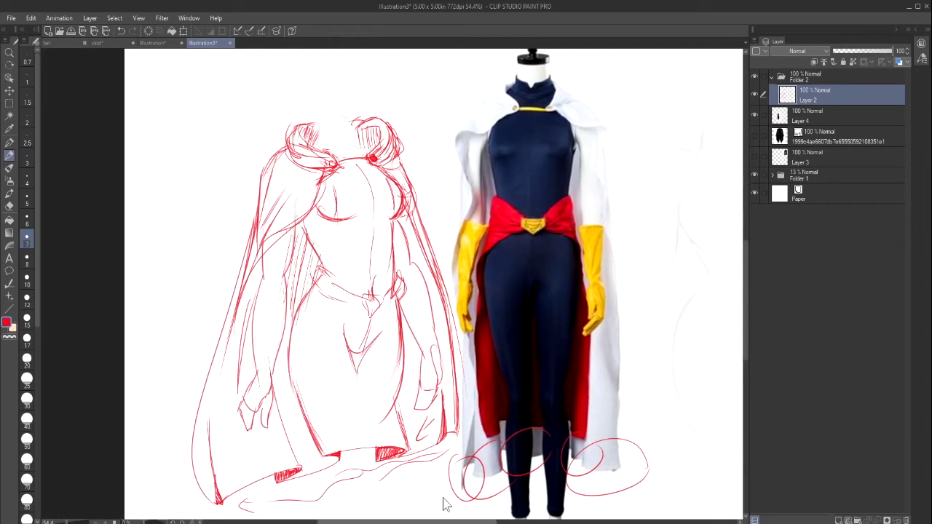
scroll(445, 505, right, 3)
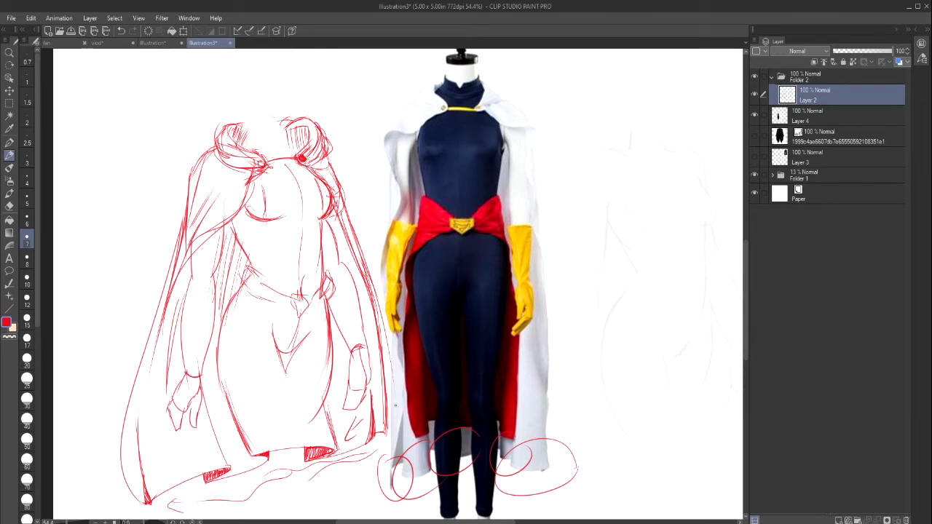
click(10, 205)
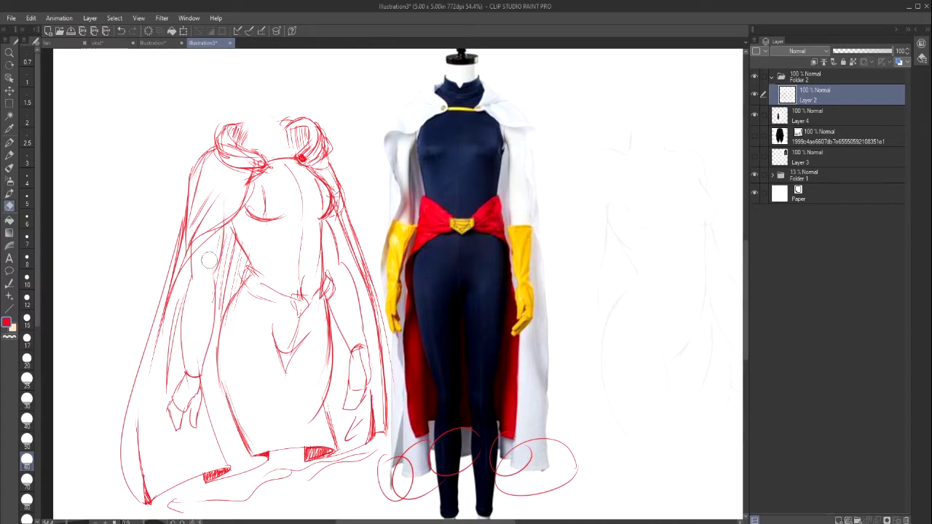
click(9, 155)
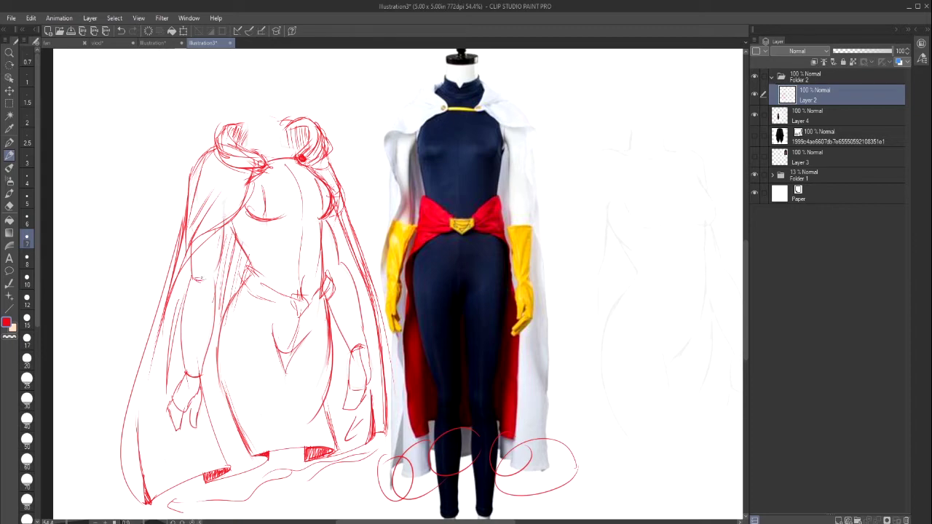
drag(213, 297, 214, 275)
drag(216, 277, 215, 265)
mouse_move(210, 277)
mouse_down()
mouse_move(216, 328)
mouse_move(197, 375)
mouse_move(182, 376)
mouse_up()
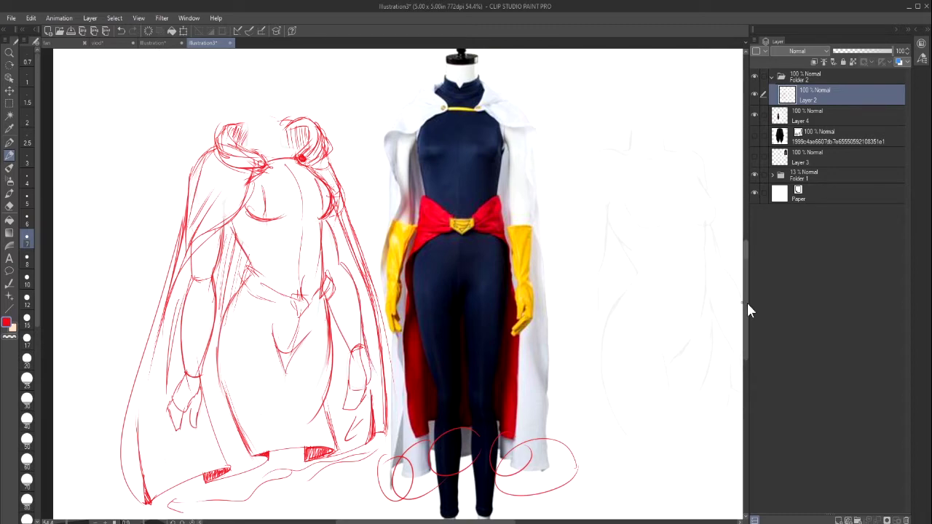
Step: Toggle the visibility of Layer 3, the black shawl reference layer and Layer 2 to check their contents
mouse_move(747, 303)
mouse_down()
mouse_move(742, 225)
mouse_move(728, 299)
mouse_up()
drag(500, 521, 574, 521)
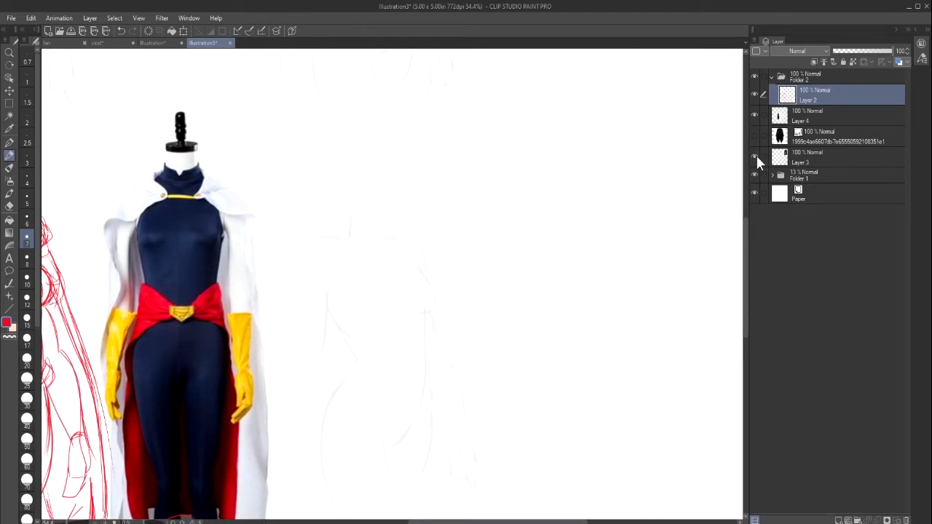
click(755, 154)
click(755, 150)
click(755, 134)
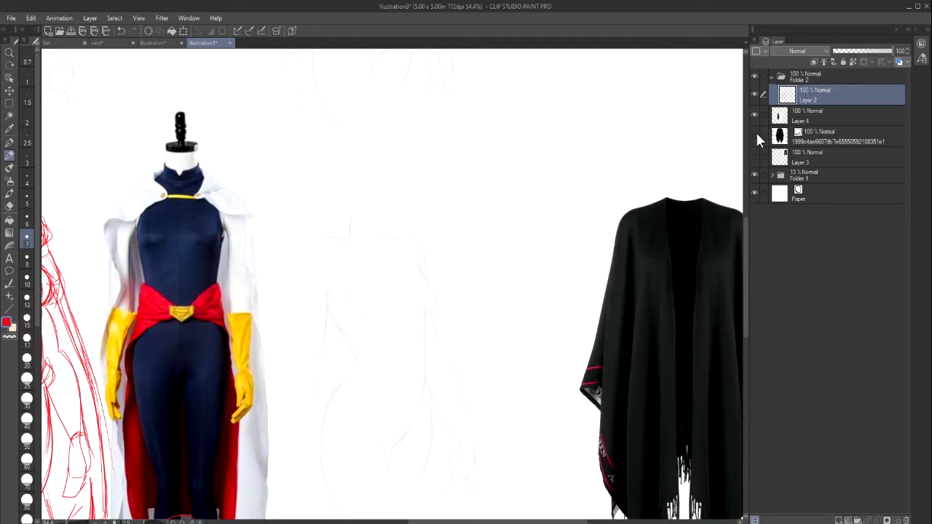
click(756, 136)
click(755, 93)
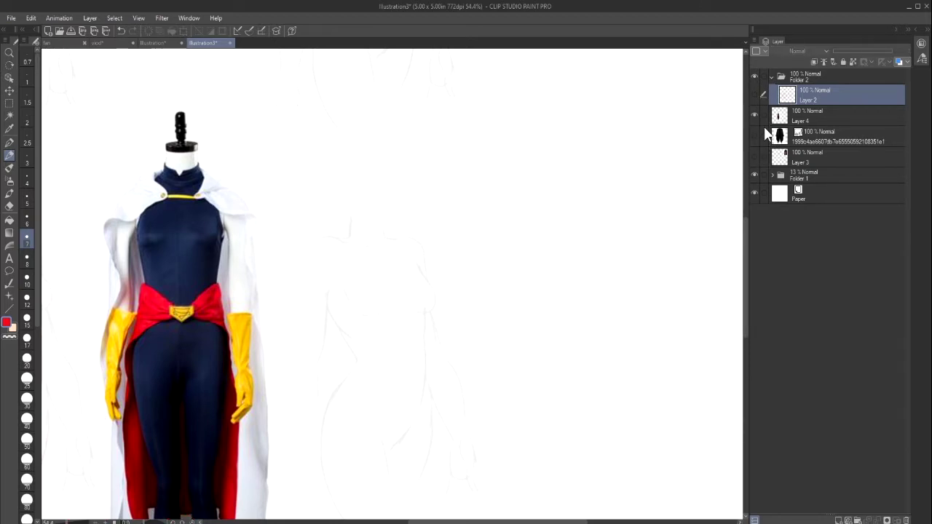
click(754, 94)
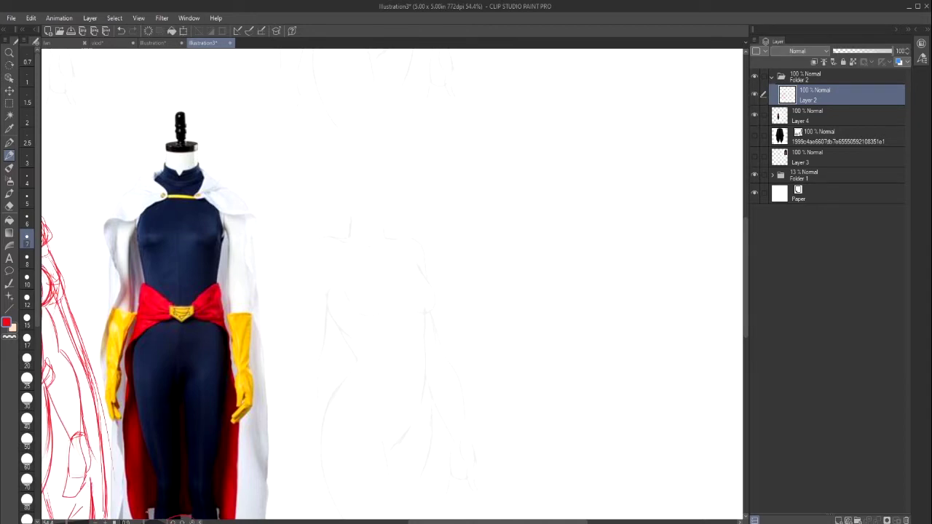
click(64, 522)
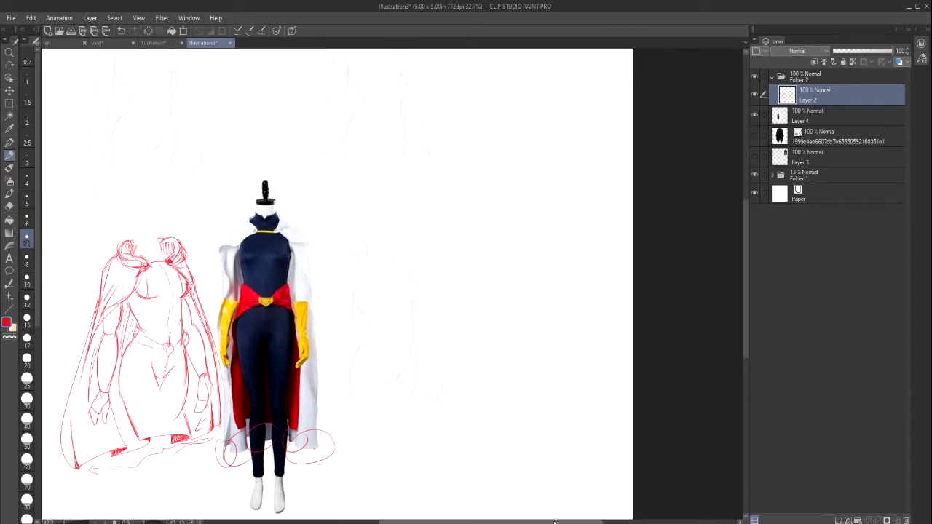
Step: Try to sketch a draped garment over the upper left figure, from the shoulder down and across the waist with folds toward the opposite arm
drag(547, 523, 499, 504)
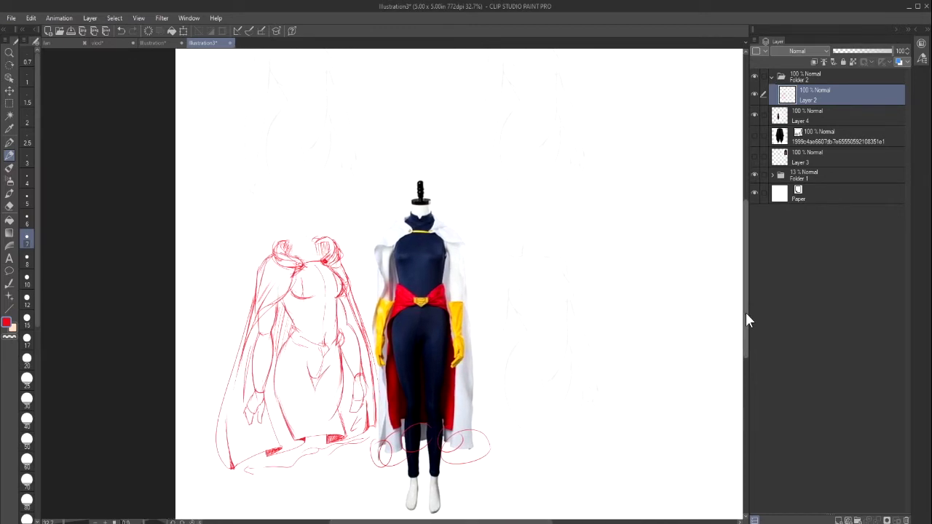
drag(746, 312, 746, 251)
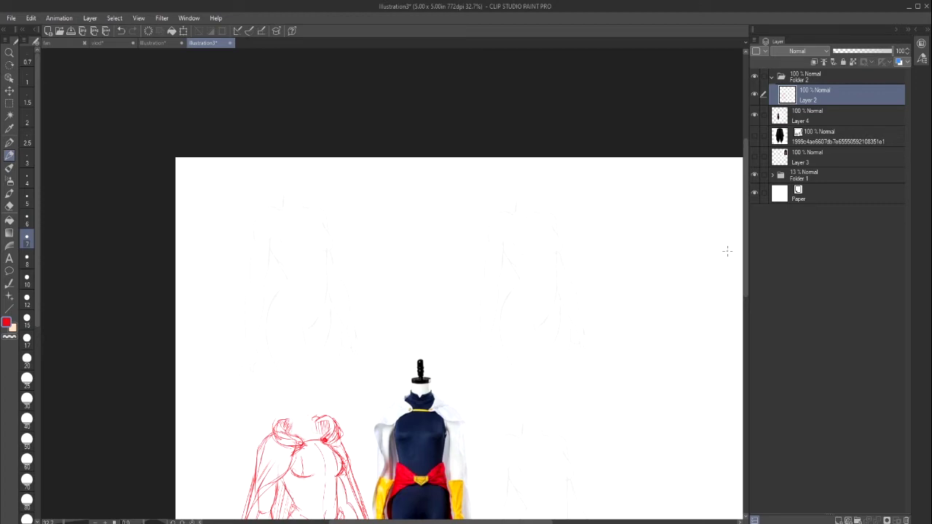
drag(66, 522, 69, 523)
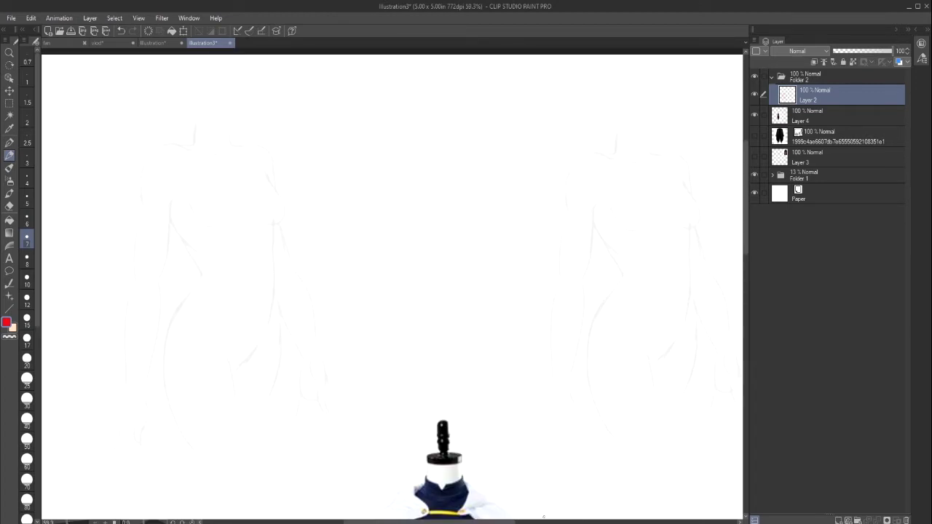
drag(543, 516, 449, 509)
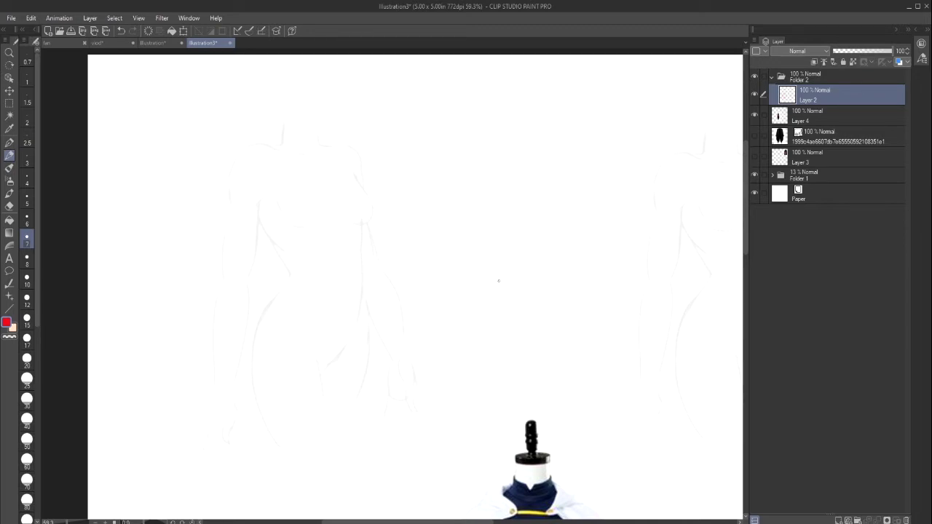
mouse_move(227, 147)
mouse_down()
mouse_move(203, 270)
mouse_move(231, 295)
mouse_move(378, 308)
mouse_move(364, 320)
mouse_move(359, 259)
mouse_up()
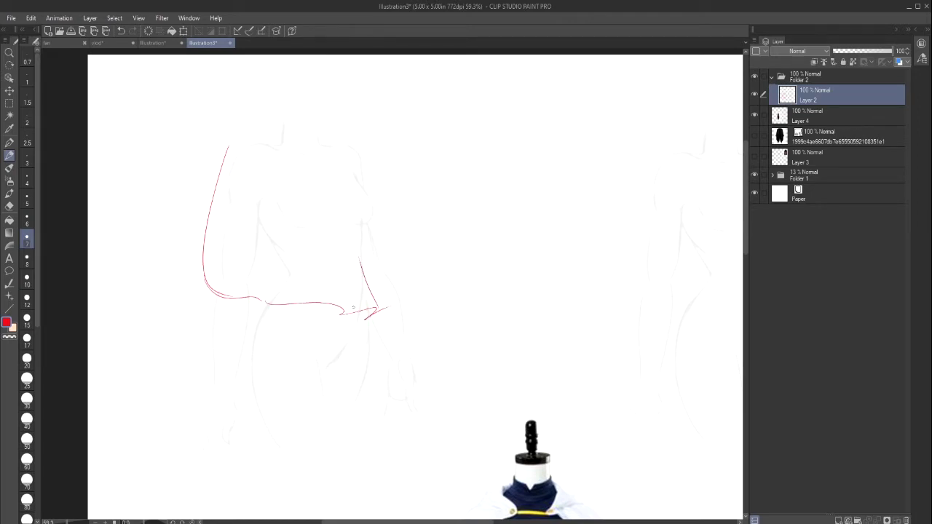
drag(342, 313, 326, 231)
drag(266, 302, 269, 251)
drag(364, 234, 399, 307)
drag(377, 251, 402, 289)
Step: Undo the waist and fold strokes, try a vertical edge along the torso, and undo the rest of the garment outline
click(120, 31)
click(120, 30)
click(120, 30)
click(120, 30)
click(121, 30)
click(120, 30)
drag(261, 300, 260, 214)
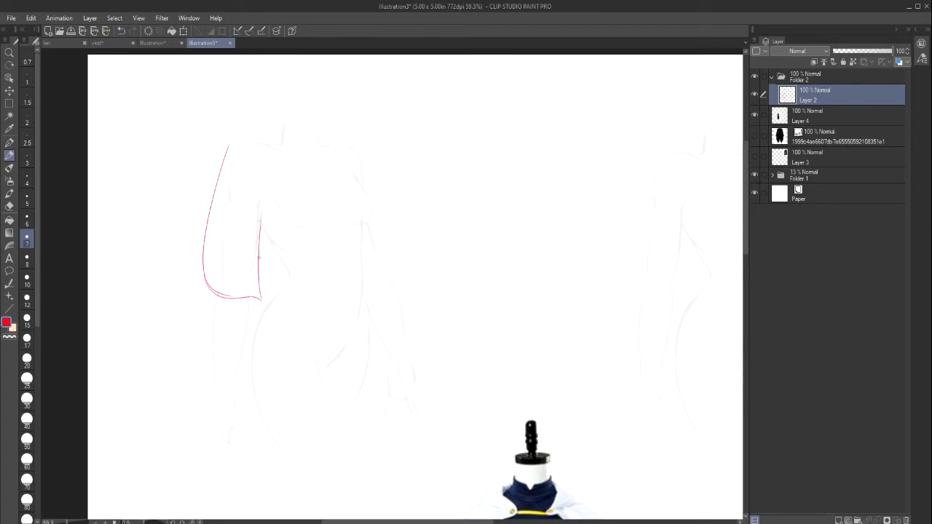
mouse_move(260, 280)
mouse_down()
mouse_move(317, 321)
mouse_move(386, 331)
mouse_up()
click(123, 31)
click(122, 30)
click(121, 32)
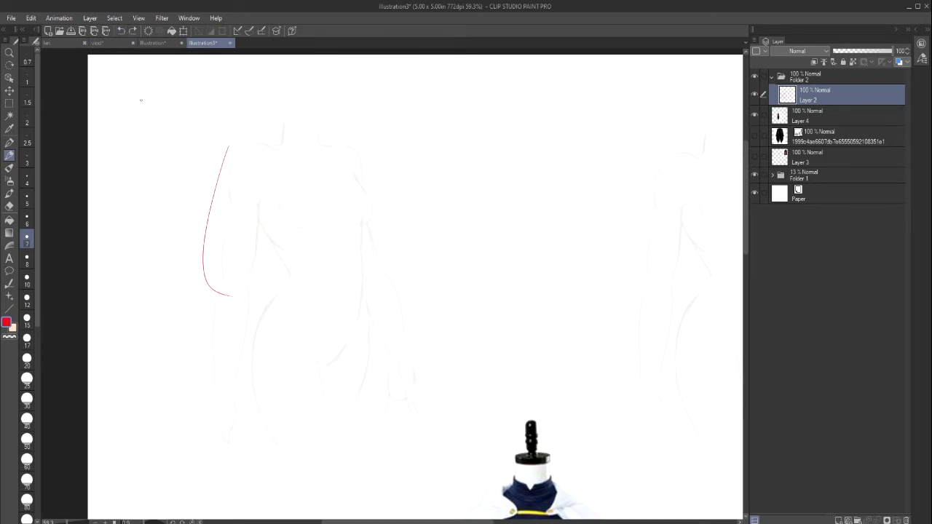
click(121, 30)
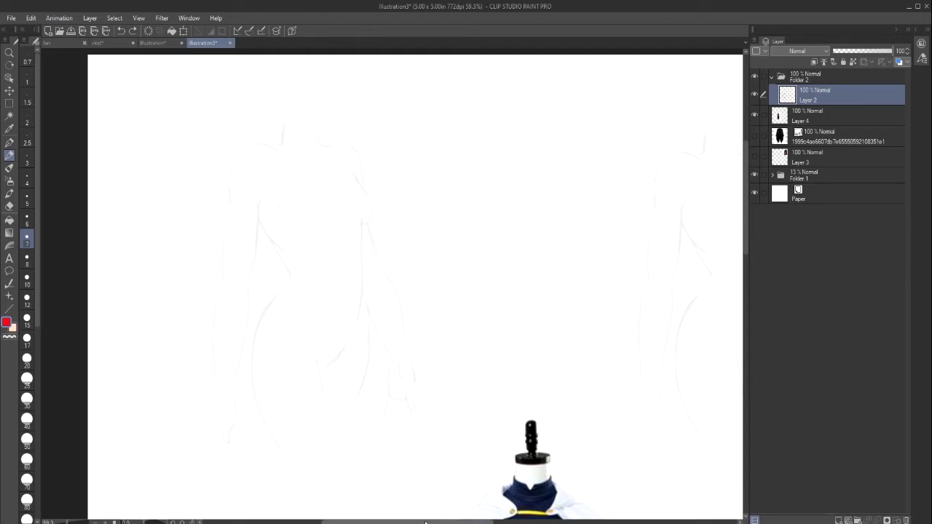
Step: Show the black shawl reference layer and hide the caped costume photo on Layer 4
mouse_move(438, 522)
mouse_down()
mouse_move(495, 513)
mouse_move(416, 512)
mouse_move(507, 493)
mouse_move(417, 487)
mouse_move(585, 422)
mouse_move(550, 422)
mouse_up()
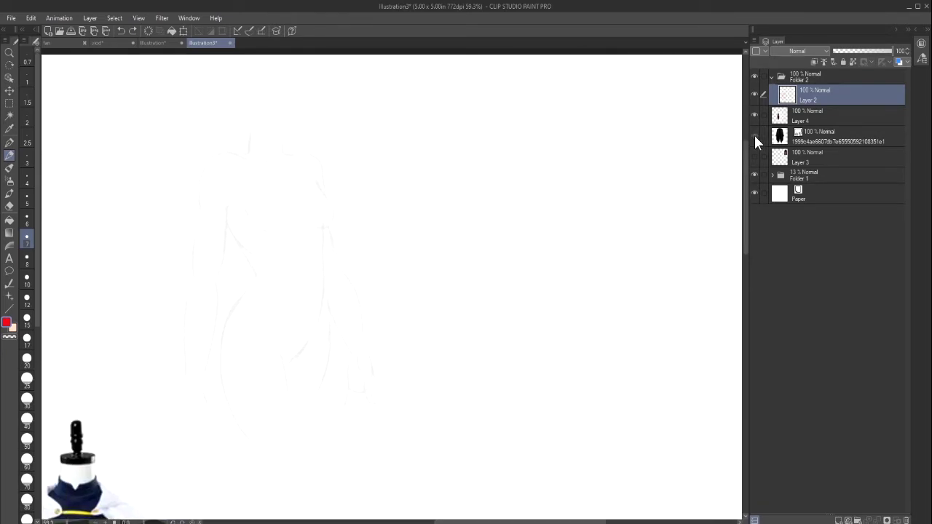
drag(744, 223, 736, 338)
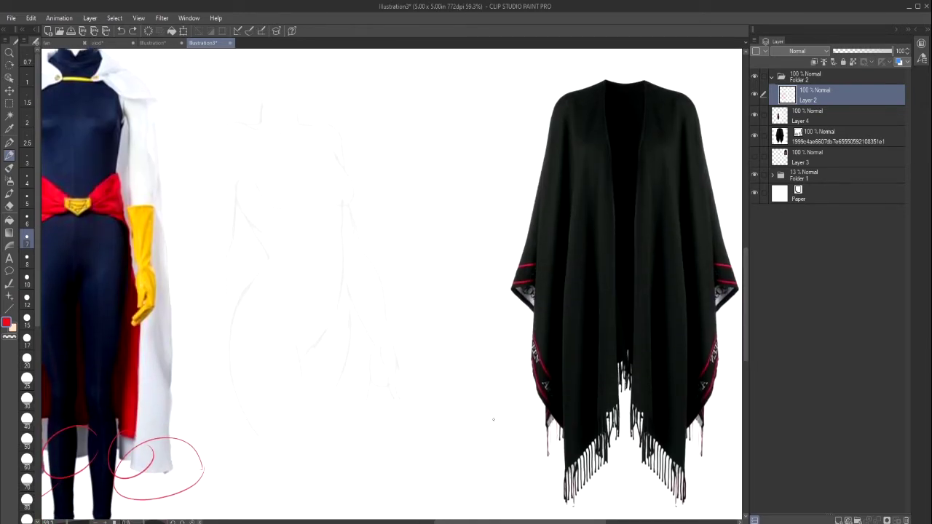
click(754, 115)
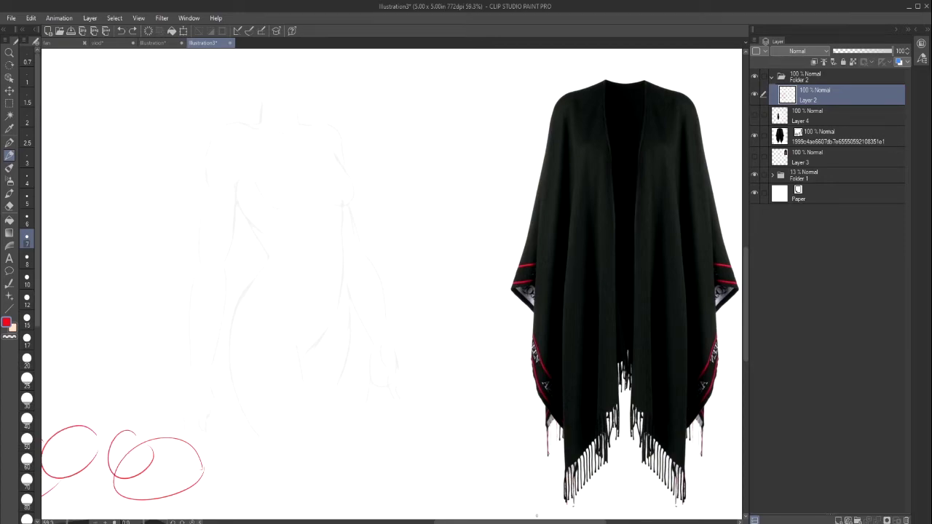
Step: Review the red cape sketch and its hem circles, and the blank figure beside the black shawl
drag(533, 521, 412, 520)
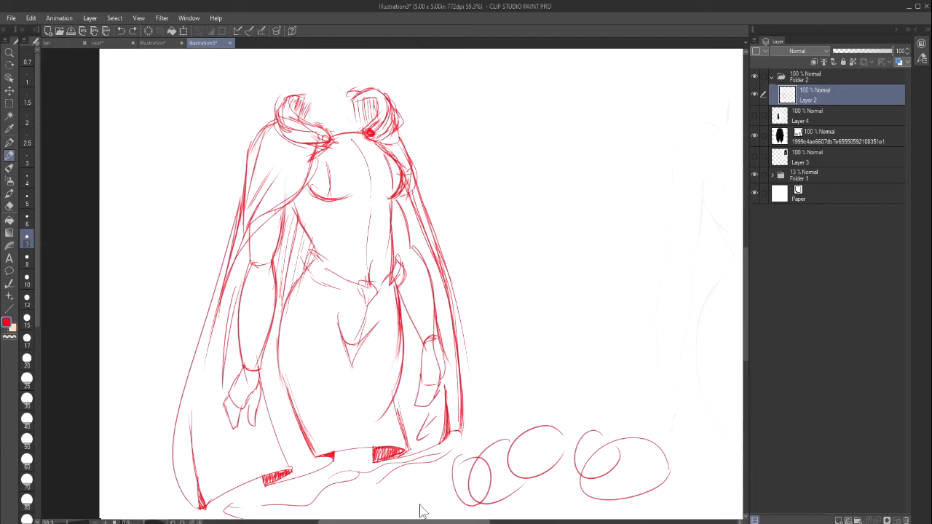
drag(744, 291, 746, 164)
mouse_move(417, 212)
mouse_down()
mouse_move(408, 242)
mouse_move(417, 259)
mouse_up()
mouse_move(745, 208)
mouse_down()
mouse_move(709, 367)
mouse_move(645, 437)
mouse_up()
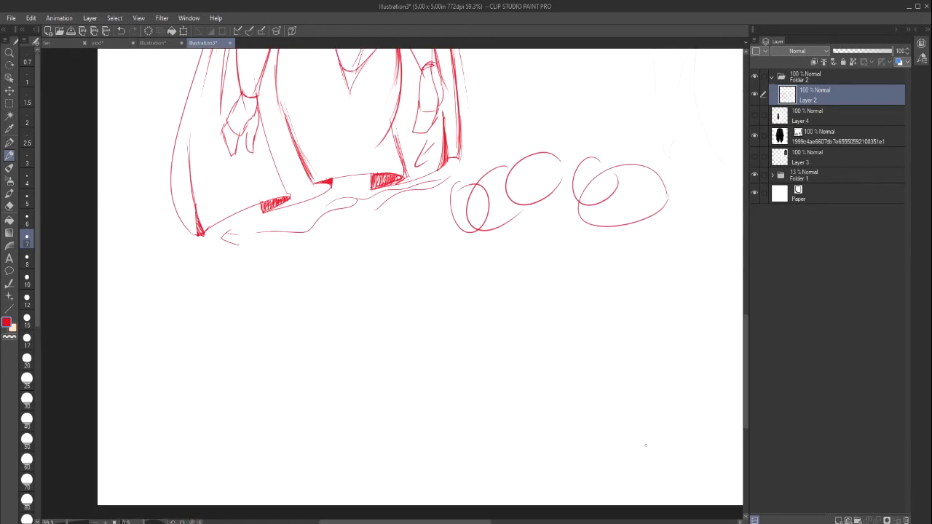
drag(476, 522, 410, 521)
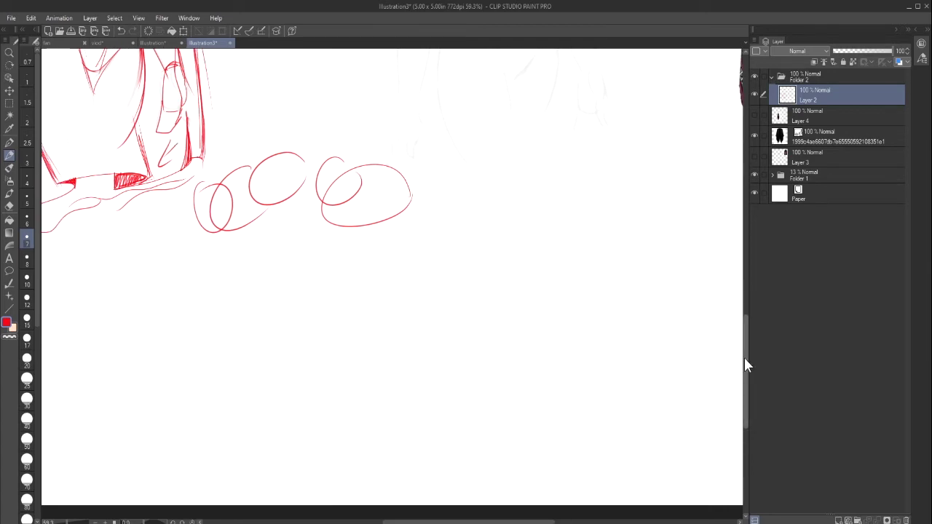
drag(744, 358, 752, 292)
scroll(711, 324, up, 3)
drag(532, 521, 569, 521)
drag(744, 290, 739, 311)
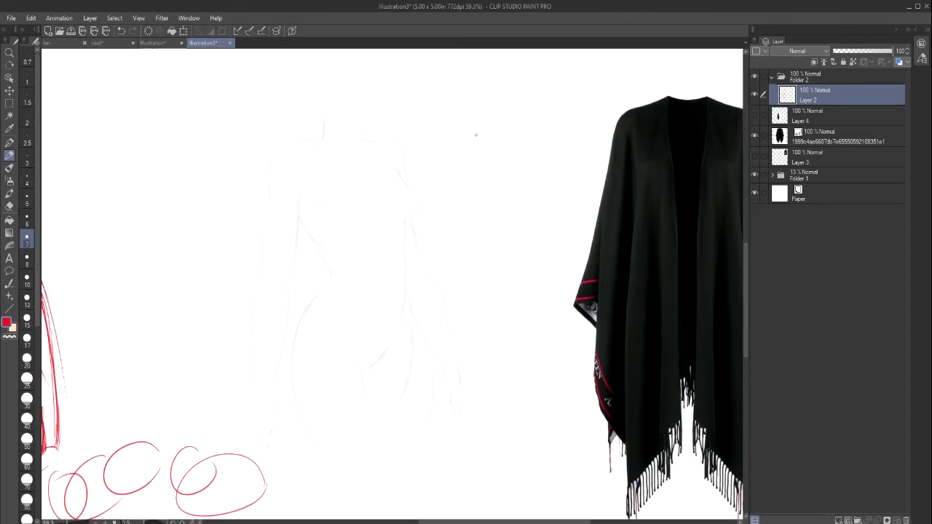
Step: Circle the left half of the black shawl and its two long vertical folds, and mark the opposite shoulder
mouse_move(663, 102)
mouse_down()
mouse_move(565, 186)
mouse_move(664, 122)
mouse_move(594, 115)
mouse_up()
drag(637, 196, 608, 281)
mouse_move(605, 321)
mouse_down()
mouse_move(646, 278)
mouse_move(655, 182)
mouse_move(645, 264)
mouse_move(674, 370)
mouse_move(669, 233)
mouse_up()
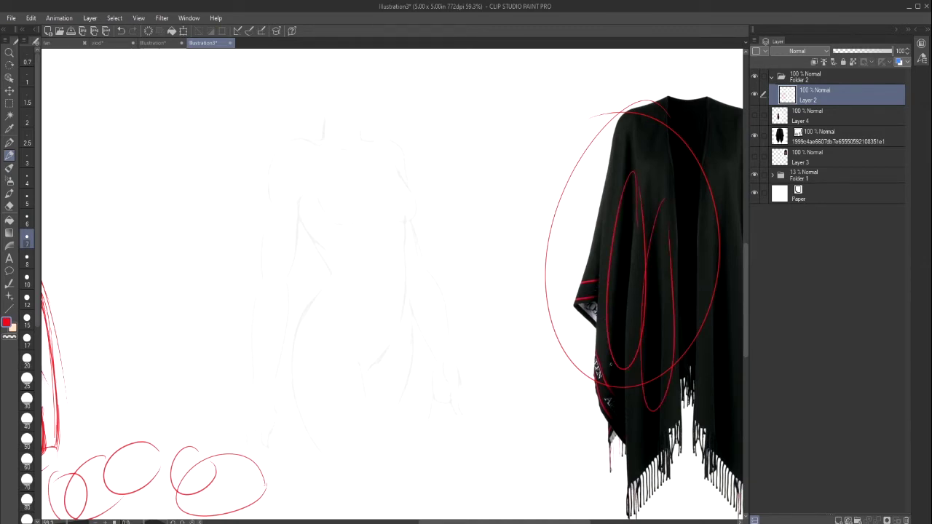
drag(459, 521, 491, 512)
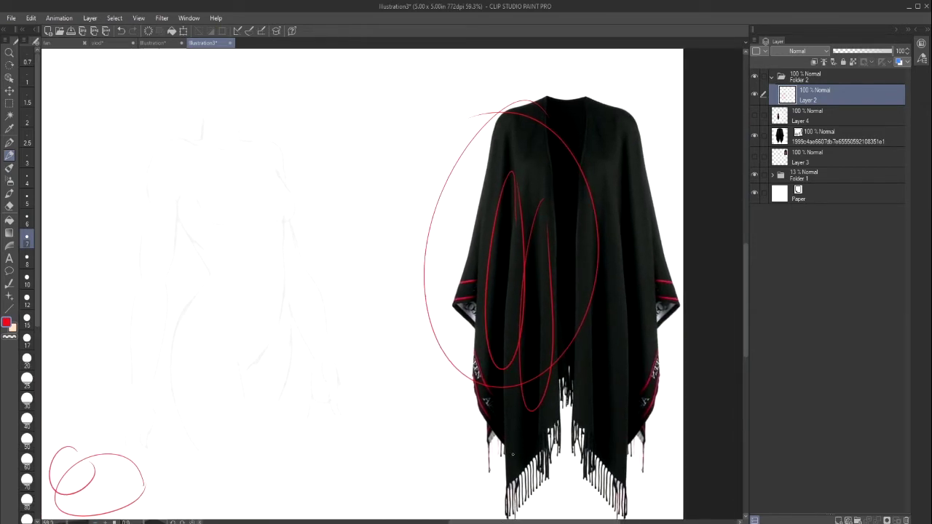
drag(624, 153, 626, 170)
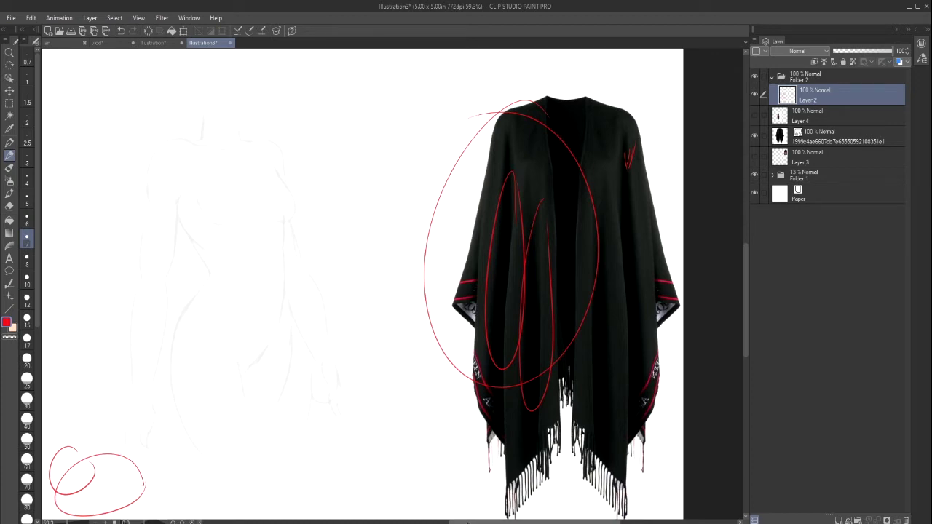
mouse_move(467, 521)
mouse_down()
mouse_move(454, 522)
mouse_move(472, 519)
mouse_up()
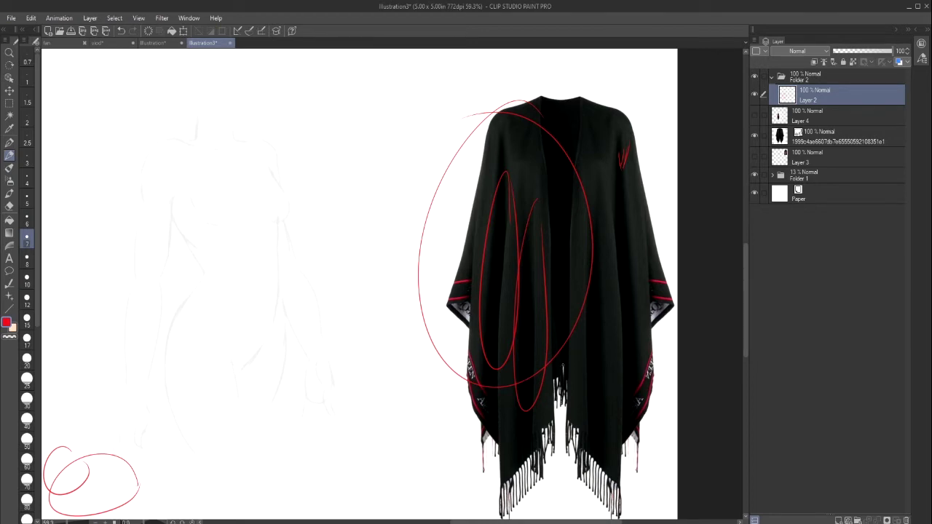
mouse_move(543, 522)
mouse_down()
mouse_move(482, 521)
mouse_move(597, 521)
mouse_move(560, 522)
mouse_up()
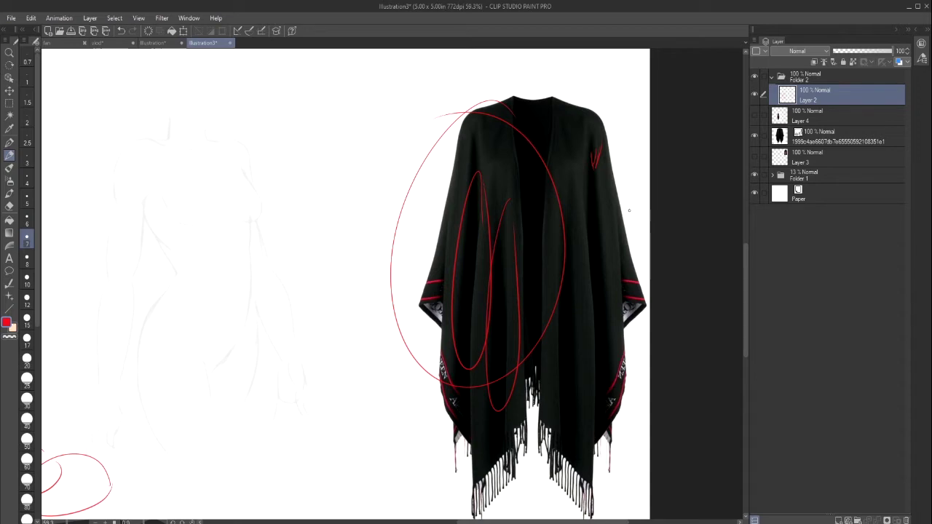
Step: Show the brown draped shawl on Layer 3 and add small marks beside its right shoulder
drag(746, 275, 744, 198)
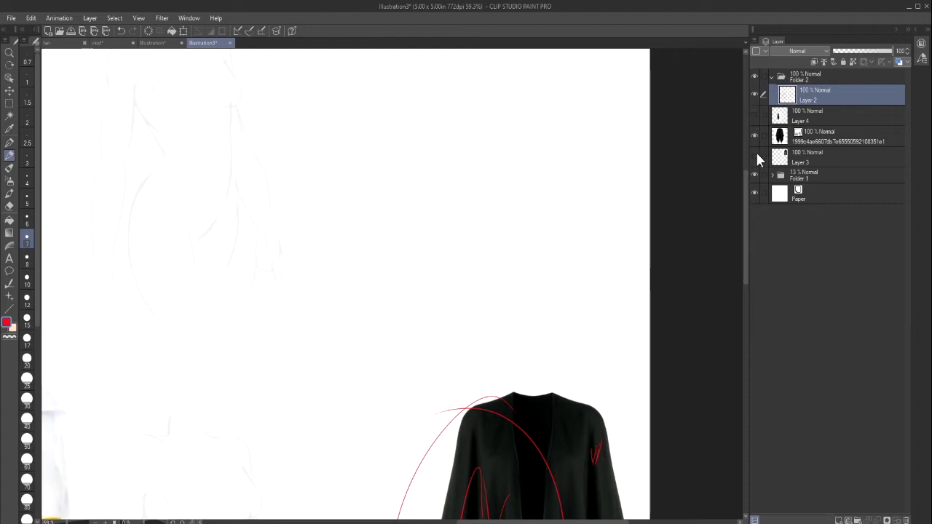
click(754, 156)
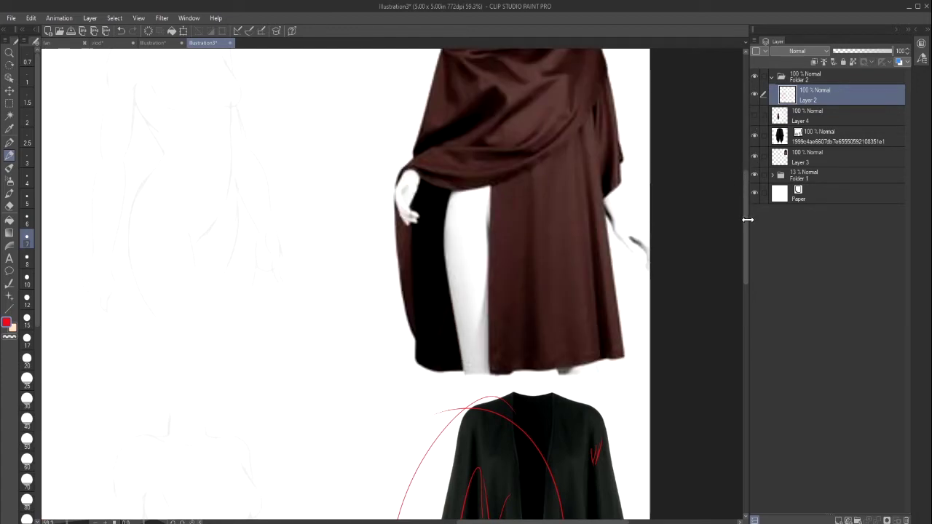
drag(747, 220, 746, 195)
drag(624, 143, 615, 165)
mouse_move(616, 146)
mouse_down()
mouse_move(614, 166)
mouse_move(625, 162)
mouse_up()
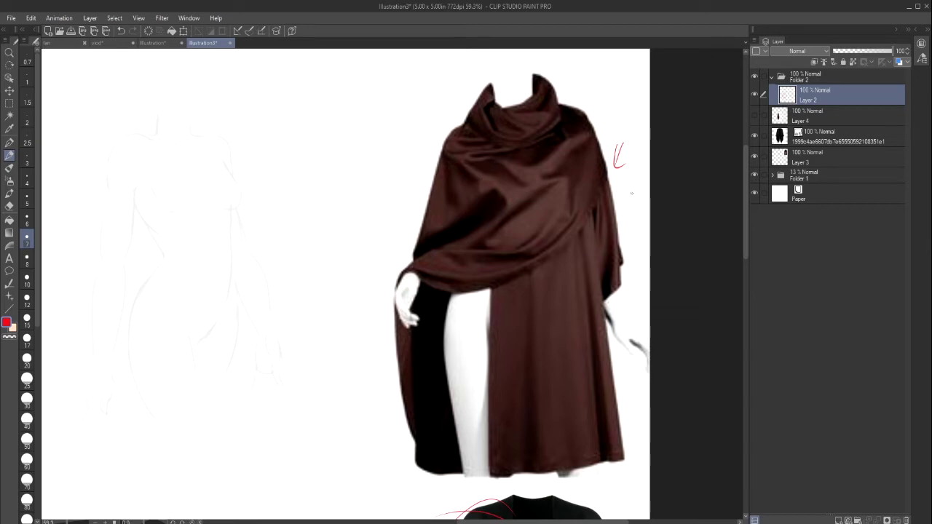
mouse_move(745, 197)
mouse_down()
mouse_move(726, 311)
mouse_move(726, 268)
mouse_up()
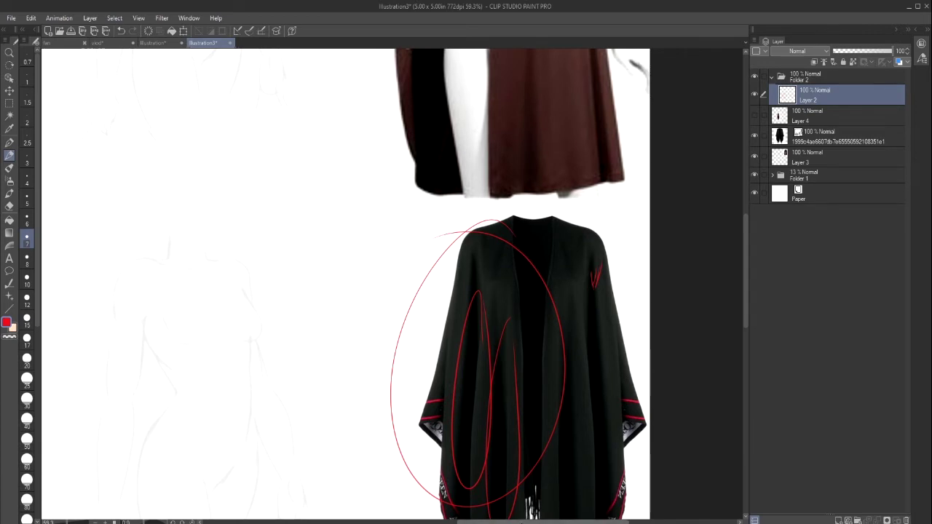
Step: Try to trace the black shawl's left panel from the shoulder down the sleeve edge to the fringe
drag(557, 518, 497, 522)
drag(746, 264, 740, 301)
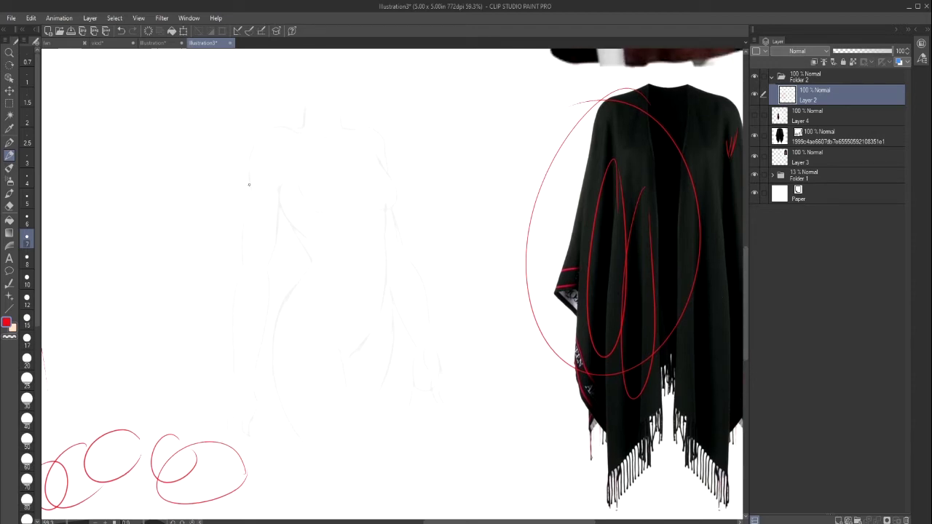
drag(507, 522, 536, 522)
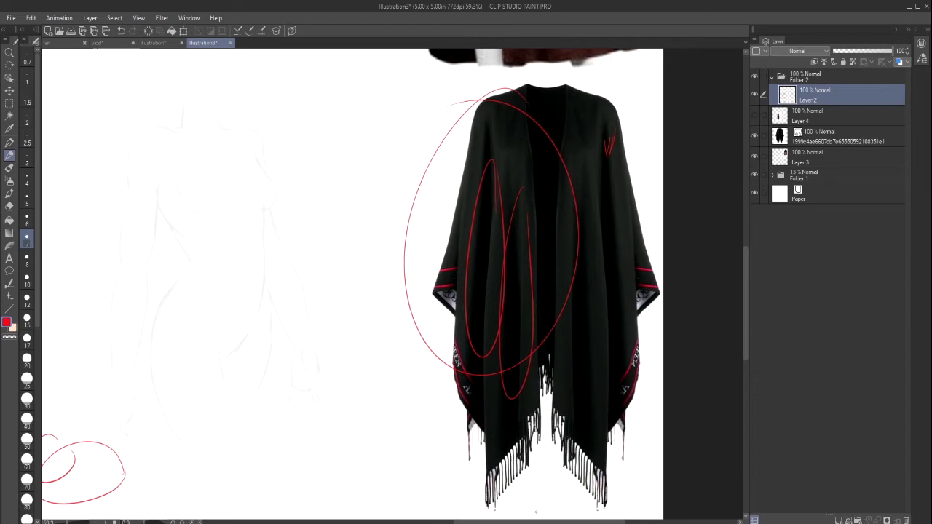
mouse_move(512, 89)
mouse_down()
mouse_move(475, 110)
mouse_move(436, 297)
mouse_move(453, 317)
mouse_move(455, 397)
mouse_move(486, 429)
mouse_move(501, 469)
mouse_move(536, 402)
mouse_move(528, 270)
mouse_up()
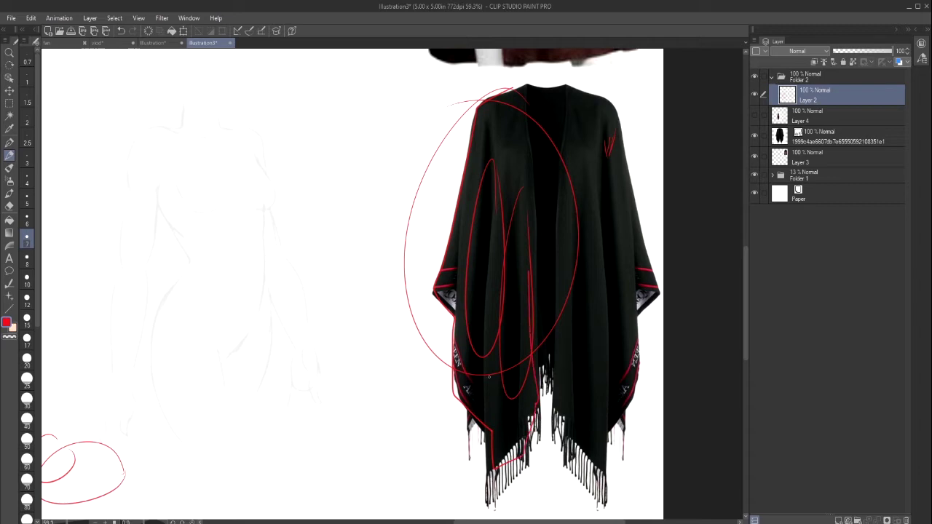
click(121, 31)
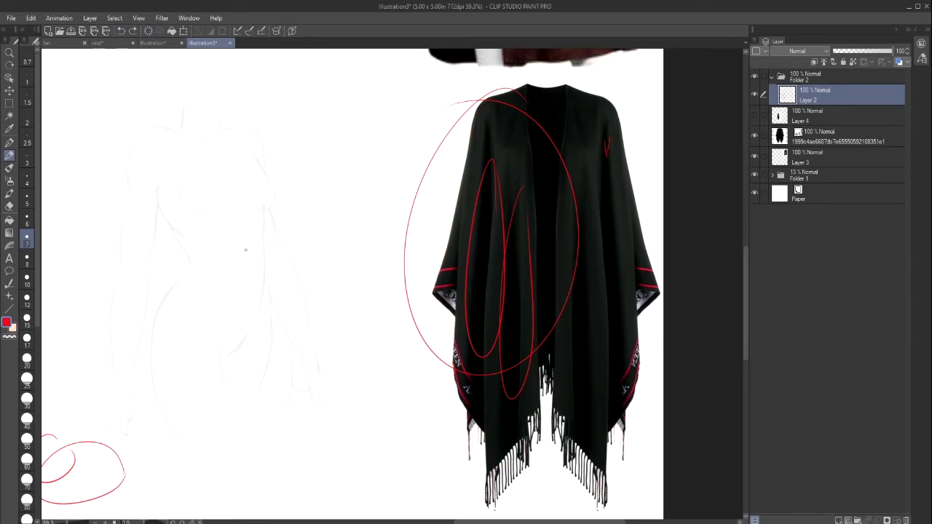
Step: Hide the red annotations on Layer 2 and add a new layer above it in Folder 2
click(755, 137)
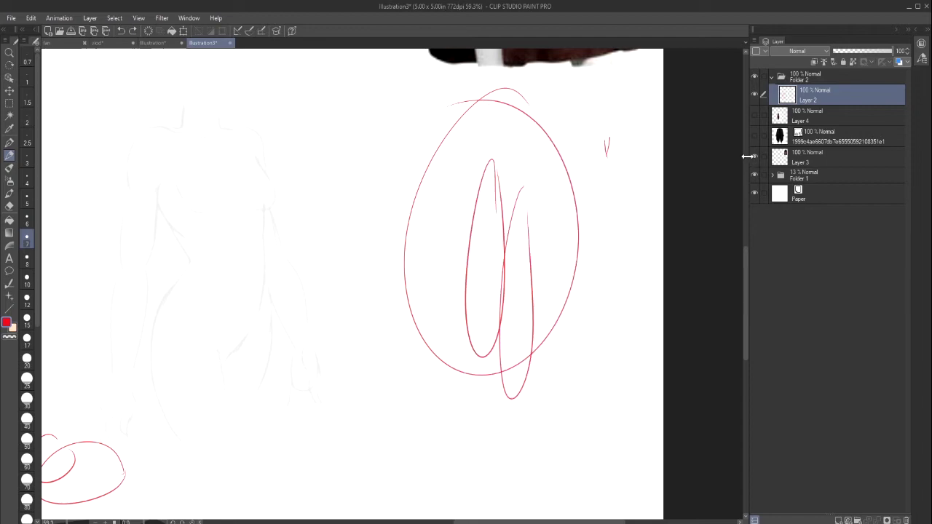
click(753, 138)
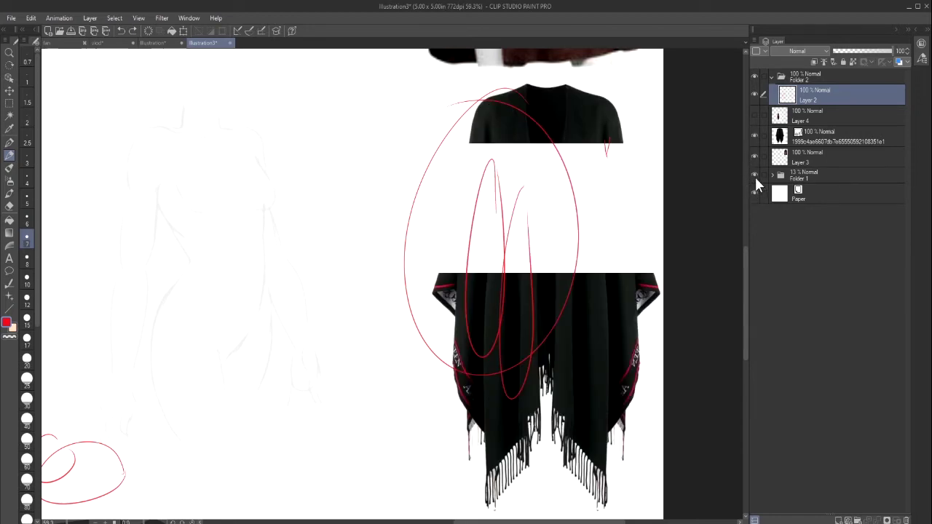
click(755, 95)
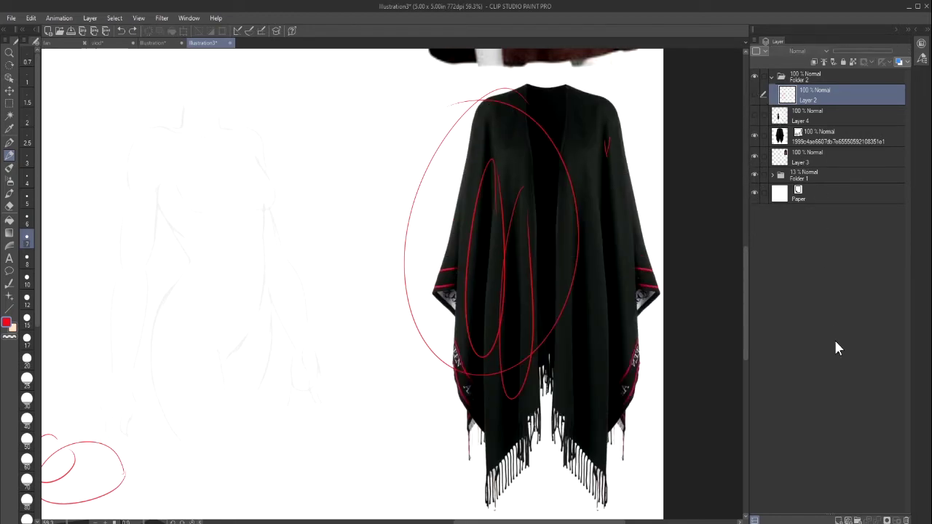
click(838, 520)
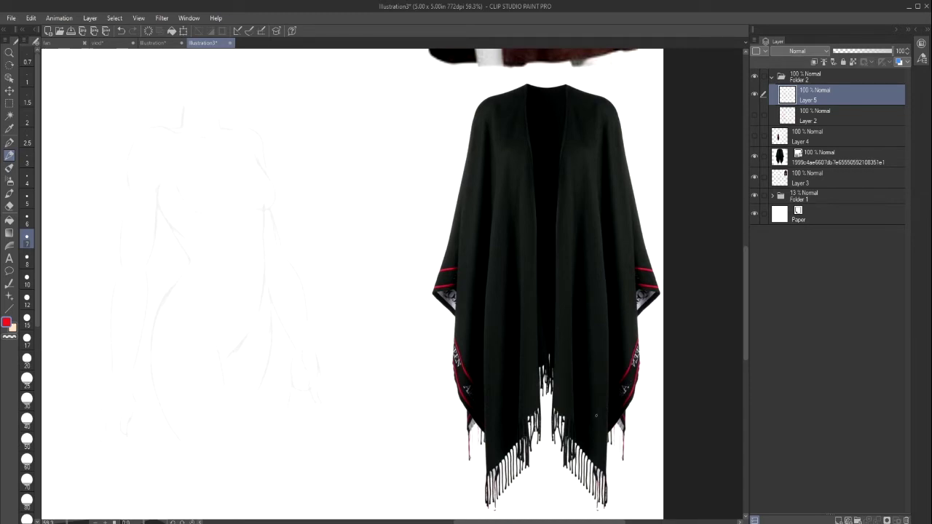
Step: Set the black shawl reference image's opacity to 20% and make Layer 5 active for tracing
drag(511, 521, 500, 521)
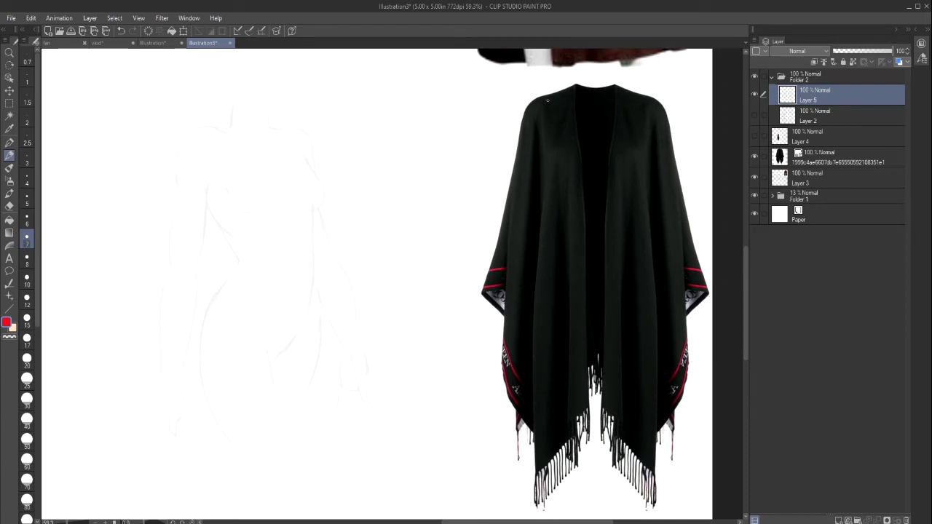
click(808, 156)
click(845, 51)
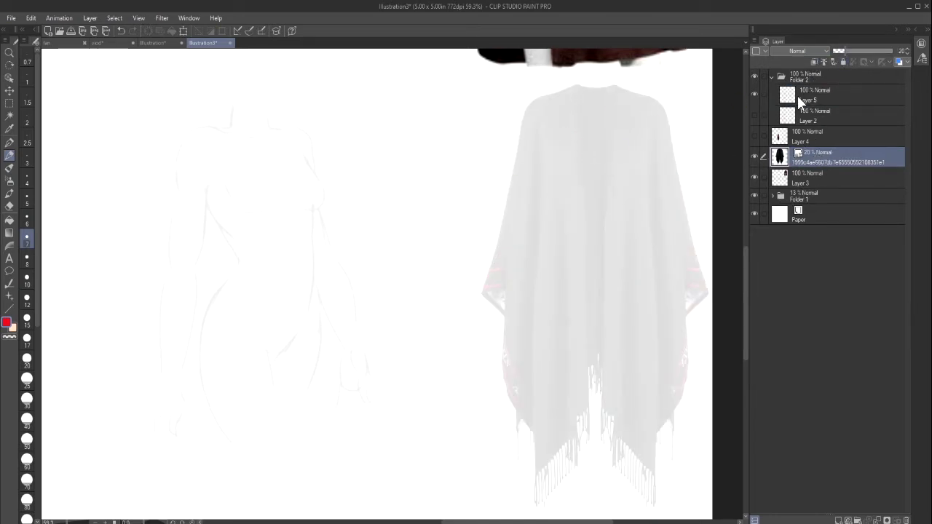
click(805, 100)
Step: Trace the faded shawl's outer silhouette in red, including shoulders, sleeve corners, pointed hems and both front opening edges
mouse_move(551, 93)
mouse_down()
mouse_move(478, 298)
mouse_move(476, 287)
mouse_move(491, 305)
mouse_up()
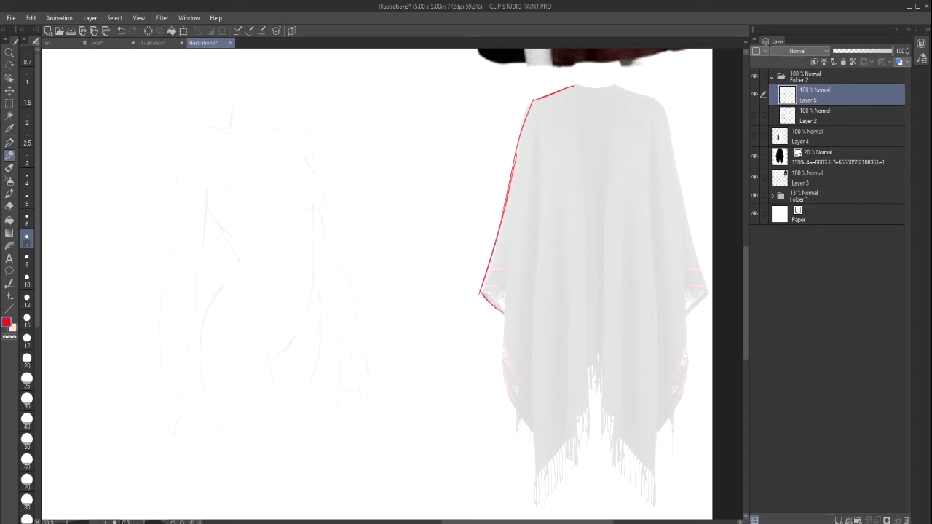
mouse_move(505, 259)
mouse_down()
mouse_move(508, 380)
mouse_move(537, 443)
mouse_up()
mouse_move(534, 422)
mouse_down()
mouse_move(534, 463)
mouse_move(551, 463)
mouse_move(578, 422)
mouse_up()
mouse_move(574, 386)
mouse_down()
mouse_move(575, 409)
mouse_move(590, 395)
mouse_move(583, 315)
mouse_move(608, 412)
mouse_move(658, 473)
mouse_move(682, 390)
mouse_move(679, 259)
mouse_move(681, 313)
mouse_move(703, 297)
mouse_move(687, 287)
mouse_move(657, 87)
mouse_move(604, 81)
mouse_up()
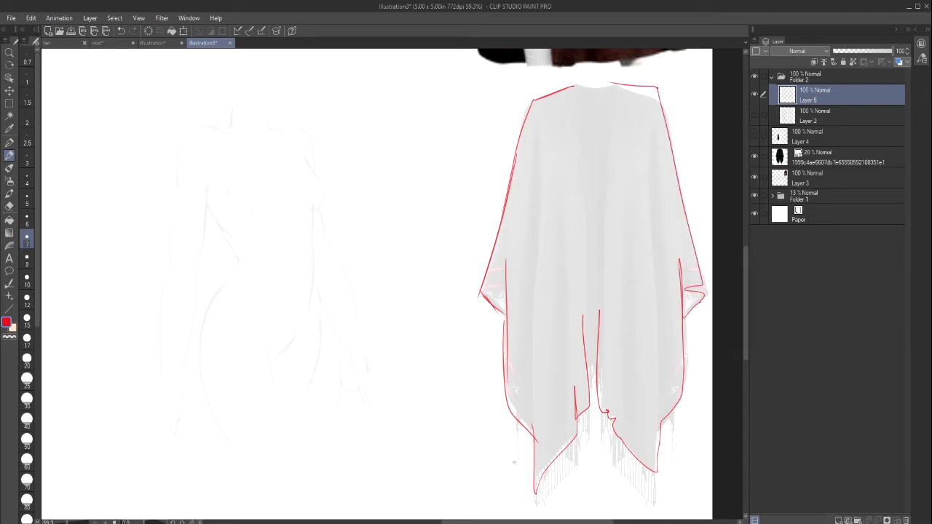
drag(583, 338, 581, 130)
mouse_move(602, 319)
mouse_down()
mouse_move(613, 192)
mouse_move(601, 116)
mouse_up()
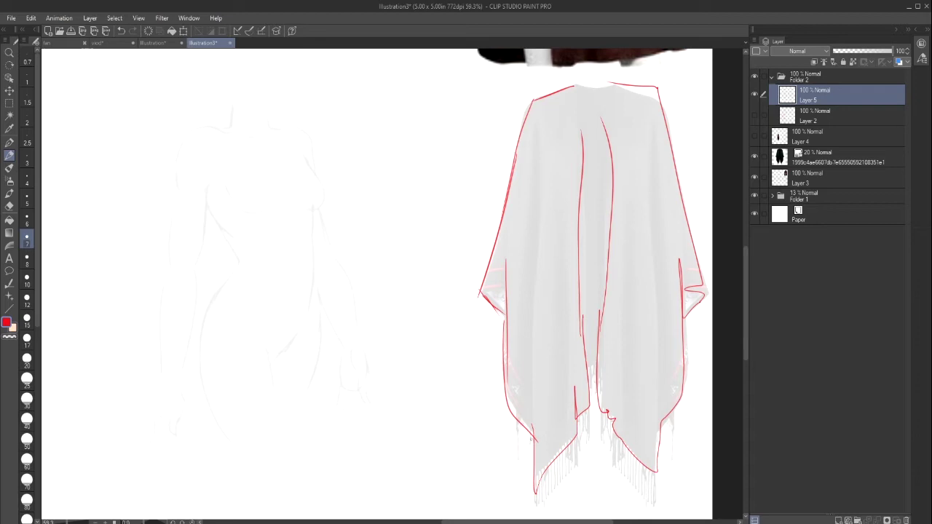
Step: Try to refine the traced shawl's shoulder curves and draw long vertical fold lines down both front panels
drag(516, 521, 538, 521)
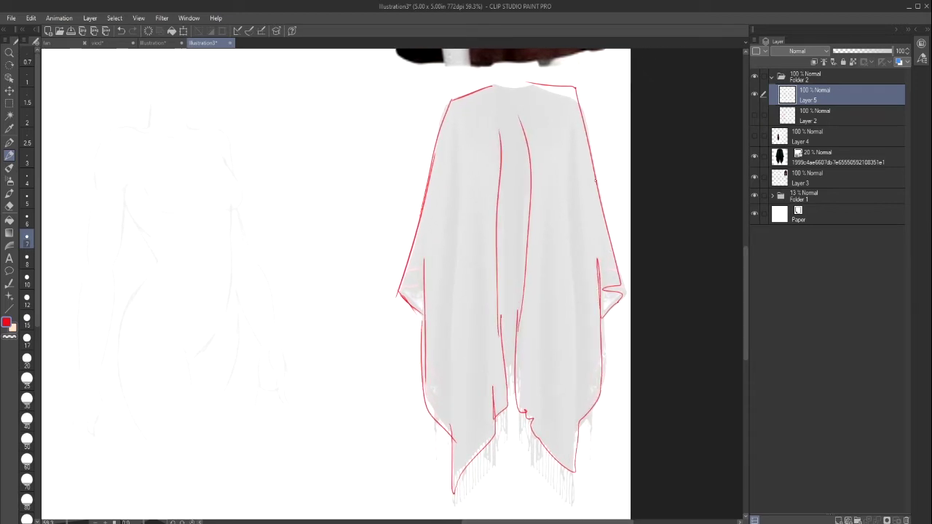
drag(544, 88, 575, 104)
drag(450, 107, 429, 188)
drag(531, 286, 532, 423)
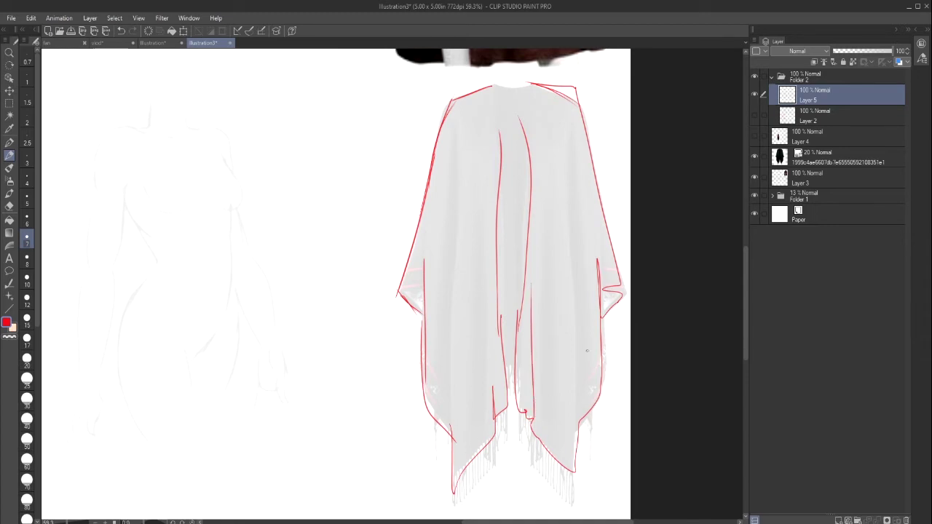
drag(582, 198, 575, 422)
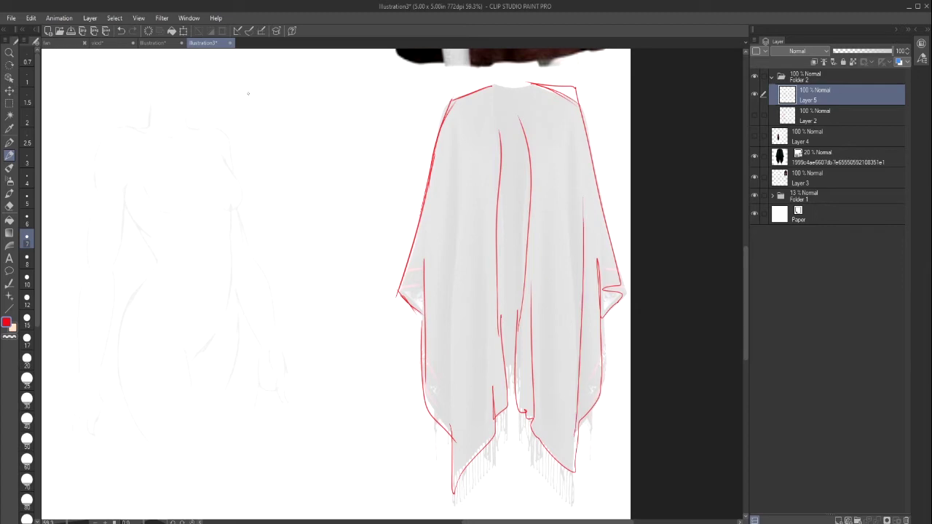
click(120, 31)
drag(575, 446, 572, 232)
drag(450, 440, 447, 157)
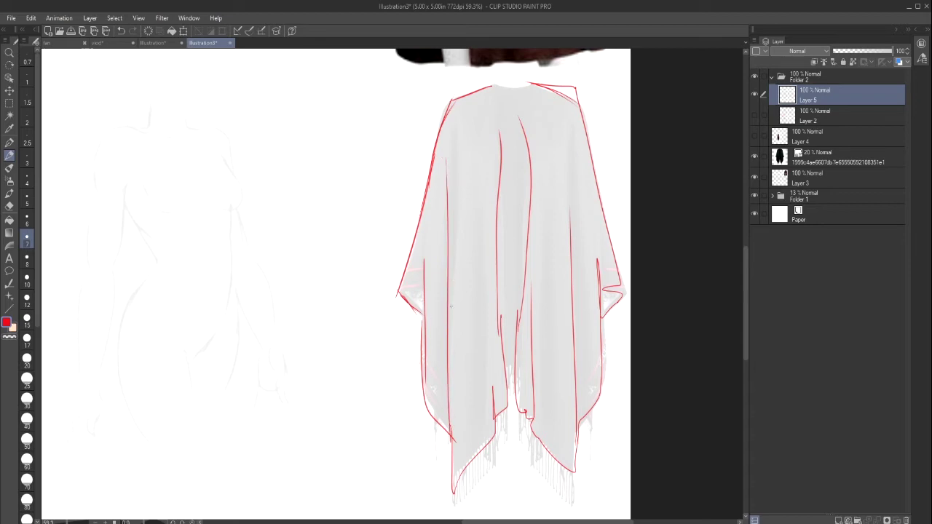
Step: Try to draw diagonal folds on the shawl's lower left panel and sleeve edge, shading them with hatching
drag(745, 289, 744, 316)
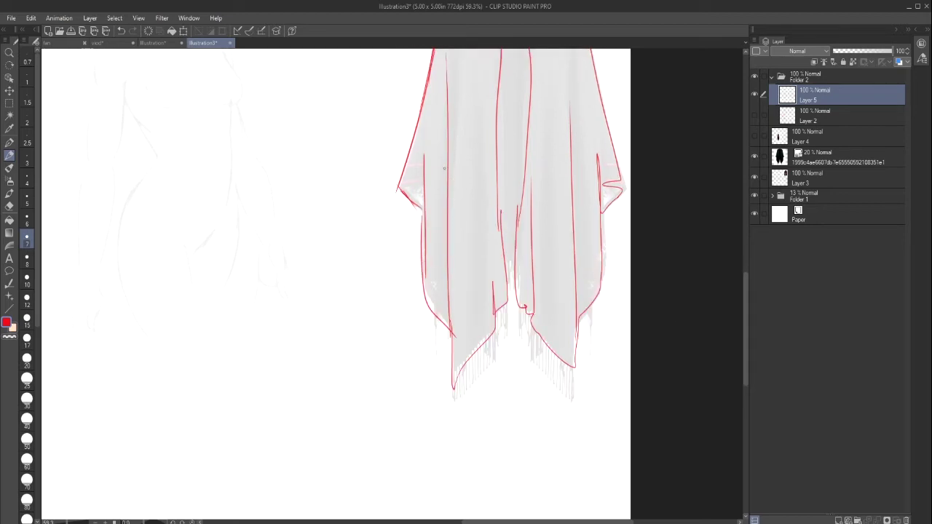
drag(444, 169, 458, 339)
click(122, 30)
drag(446, 180, 458, 339)
drag(449, 237, 453, 283)
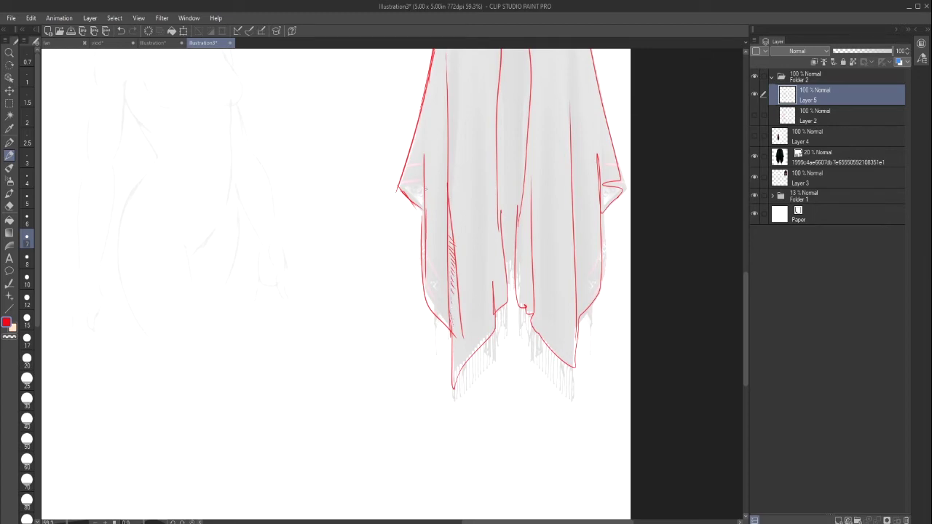
drag(424, 150, 437, 327)
drag(431, 287, 427, 303)
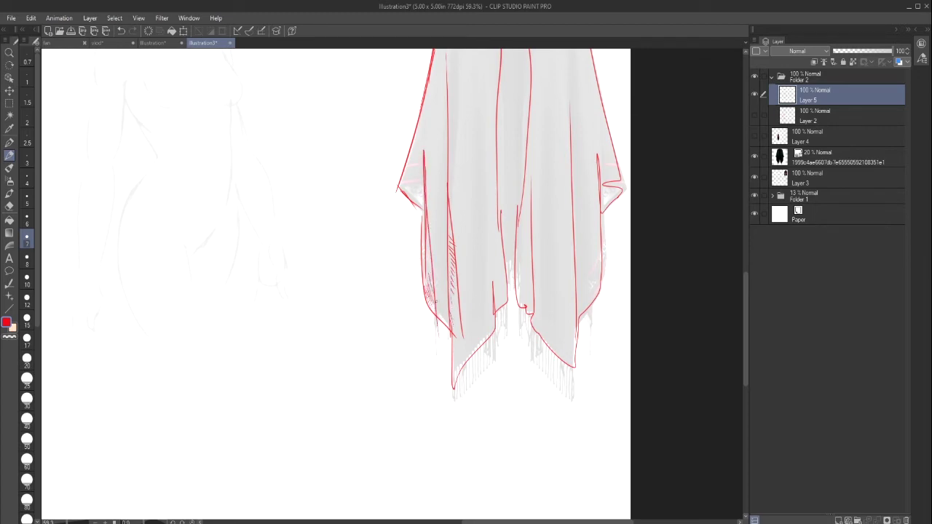
drag(432, 260, 428, 287)
drag(432, 239, 427, 268)
drag(424, 179, 422, 194)
Step: Undo the hatching, long fold lines and shoulder corrections on the traced shawl
click(121, 32)
click(121, 32)
click(121, 32)
click(121, 32)
click(121, 32)
click(121, 32)
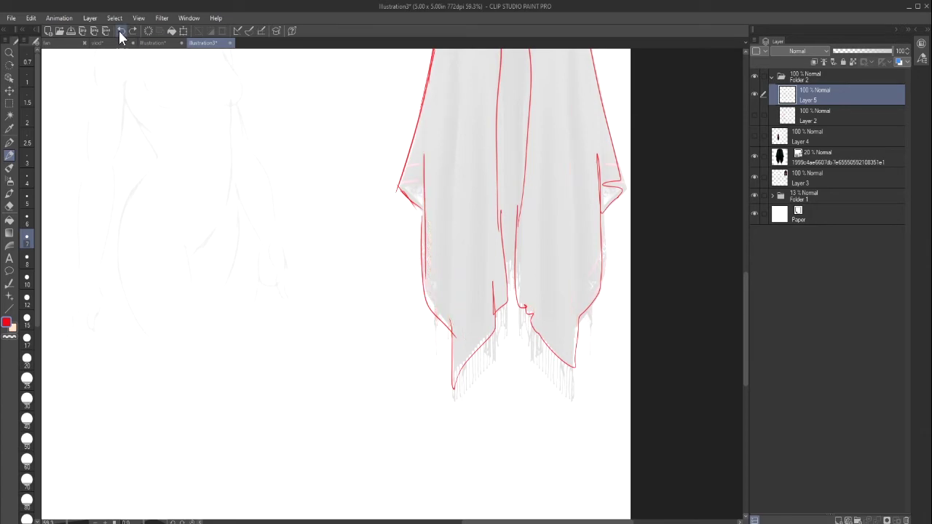
click(121, 33)
Step: Draw vertical fold lines rising from the pointed lower corners of both front panels of the traced shawl
drag(447, 266, 450, 320)
drag(450, 237, 454, 336)
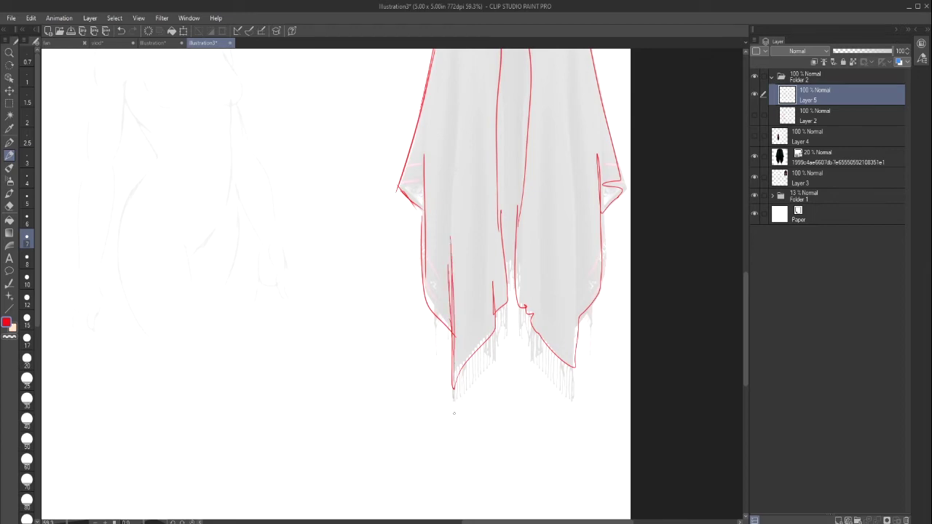
drag(575, 257, 574, 336)
drag(578, 202, 575, 368)
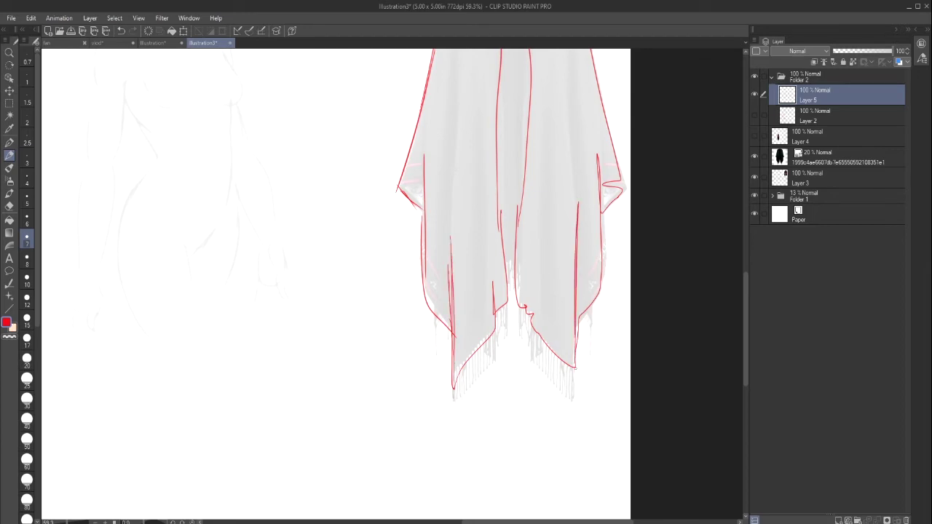
Step: Add overlapping folds with curved hems to the traced shawl's right panel, from the sleeve side to the front opening
drag(597, 208, 591, 265)
mouse_move(591, 124)
mouse_down()
mouse_move(597, 269)
mouse_move(603, 249)
mouse_move(585, 248)
mouse_move(586, 266)
mouse_move(578, 234)
mouse_move(576, 339)
mouse_move(557, 351)
mouse_move(543, 248)
mouse_up()
mouse_move(547, 297)
mouse_down()
mouse_move(553, 356)
mouse_move(532, 325)
mouse_move(530, 240)
mouse_up()
drag(526, 298, 522, 193)
drag(523, 204, 527, 339)
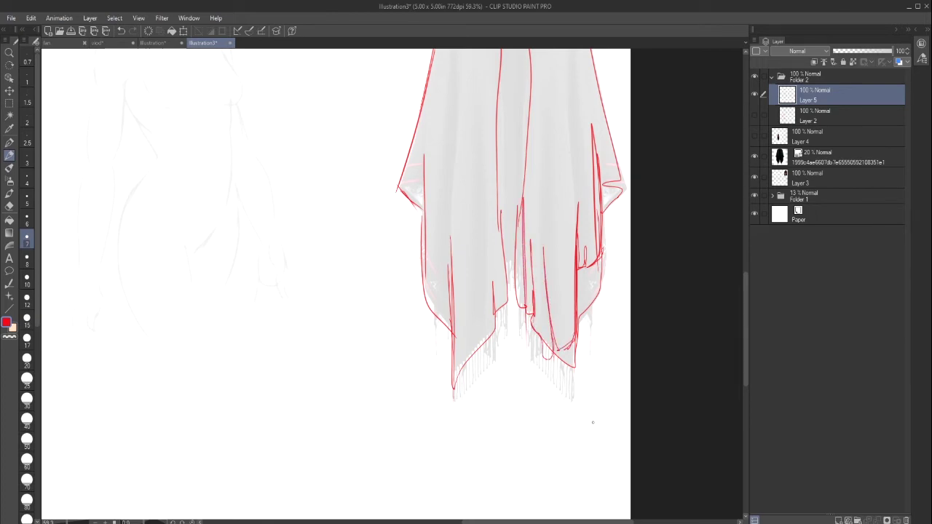
Step: Try to outline a shawl over the faint body sketch, with shoulders, sleeve edges and a rounded lower hem
drag(745, 339, 744, 309)
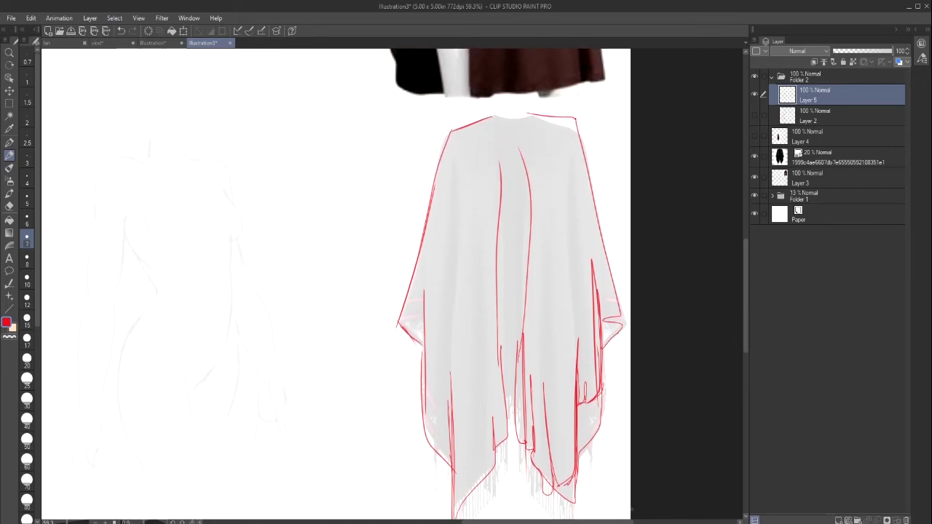
drag(622, 521, 552, 493)
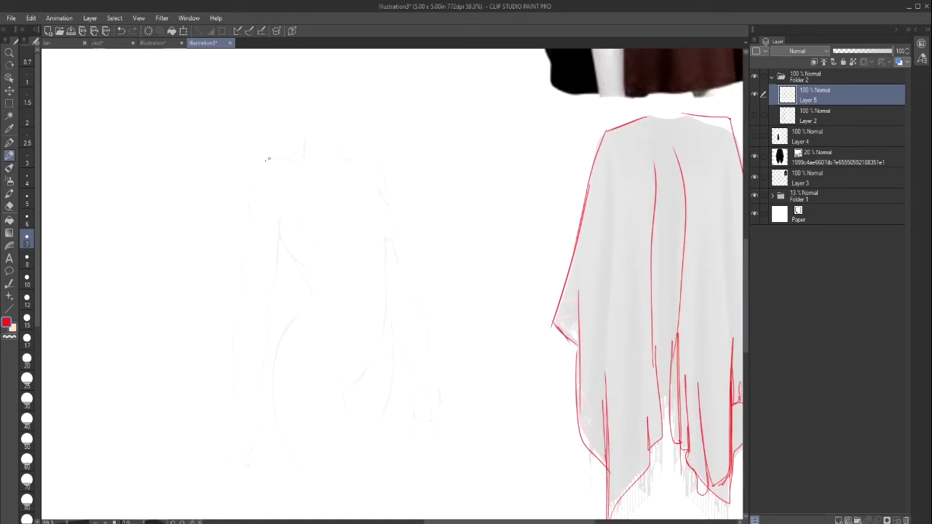
mouse_move(301, 158)
mouse_down()
mouse_move(262, 162)
mouse_move(245, 234)
mouse_move(247, 194)
mouse_move(240, 291)
mouse_move(255, 318)
mouse_move(283, 323)
mouse_move(310, 396)
mouse_move(342, 406)
mouse_move(392, 395)
mouse_move(417, 359)
mouse_move(421, 311)
mouse_move(377, 189)
mouse_move(383, 194)
mouse_move(383, 173)
mouse_move(375, 159)
mouse_move(334, 153)
mouse_up()
drag(353, 399, 333, 295)
mouse_move(353, 401)
mouse_down()
mouse_move(363, 425)
mouse_move(393, 403)
mouse_up()
drag(393, 354, 391, 416)
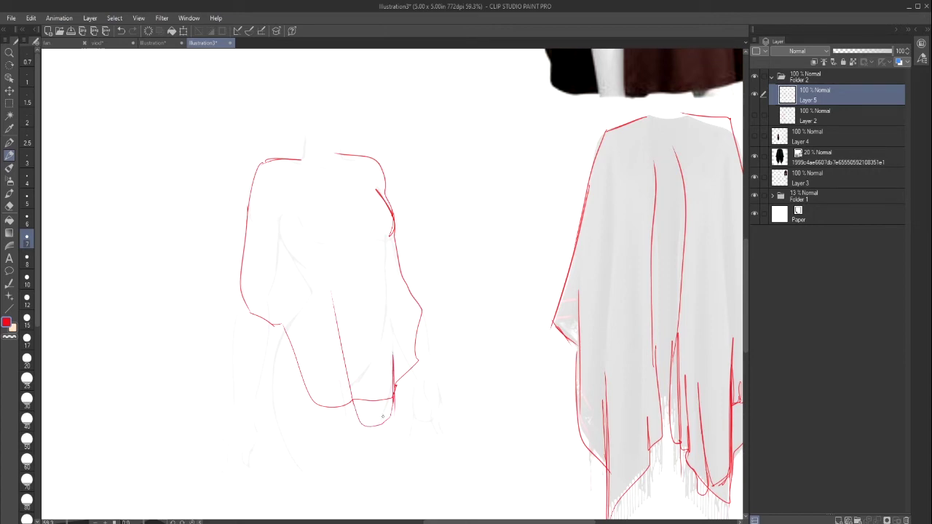
Step: Try to add a central fold and a folded left sleeve corner to the shawl on the body sketch
drag(343, 358, 352, 397)
drag(281, 313, 289, 345)
drag(270, 277, 283, 328)
drag(282, 325, 289, 347)
mouse_move(241, 297)
mouse_down()
mouse_move(286, 342)
mouse_move(238, 319)
mouse_up()
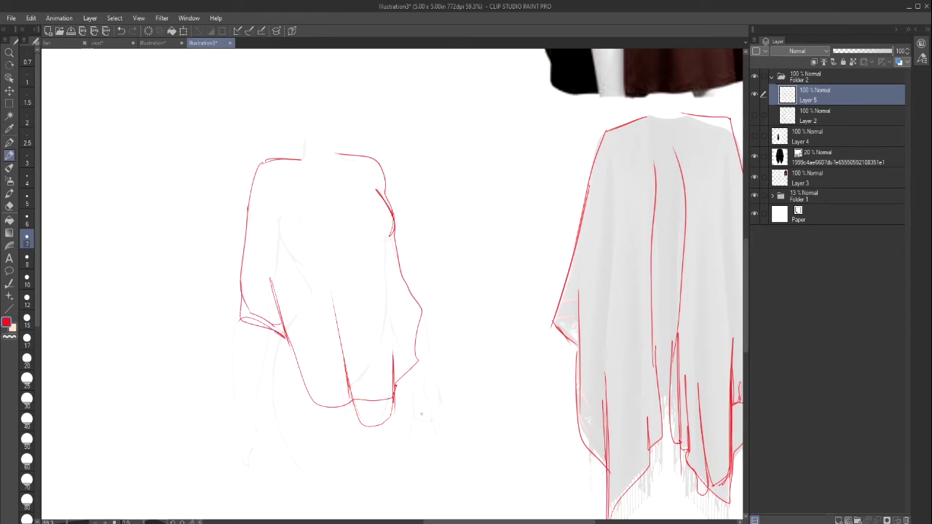
Step: Undo the entire shawl drawing on the faint body sketch
click(121, 31)
click(121, 30)
click(121, 30)
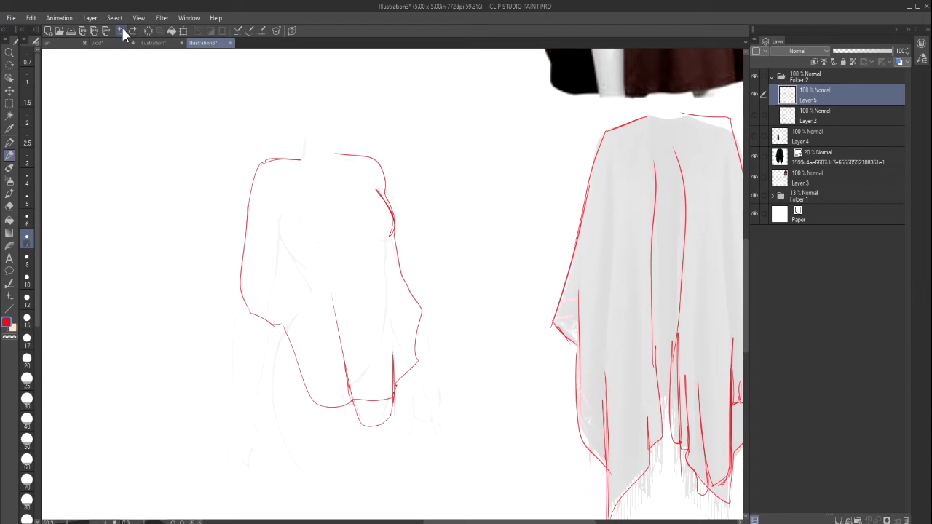
click(121, 31)
click(121, 31)
click(121, 31)
click(121, 30)
click(121, 31)
click(121, 30)
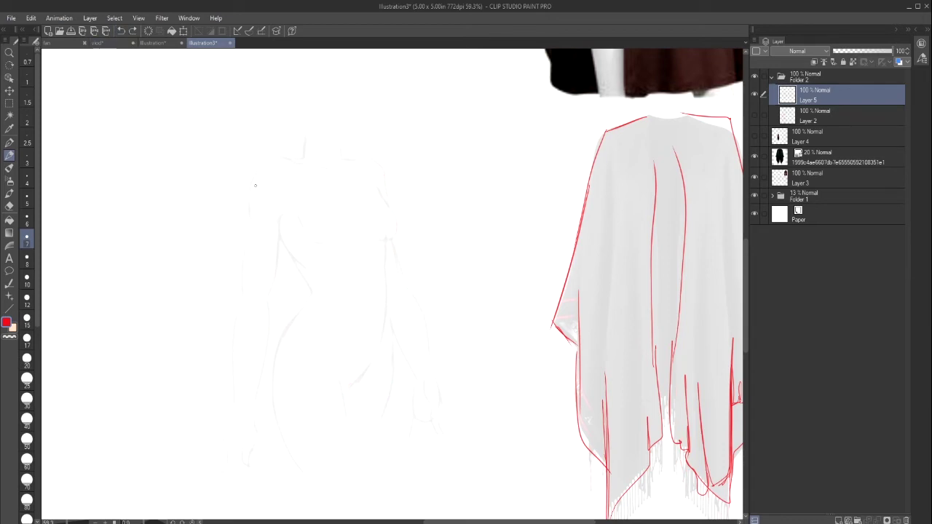
Step: Try to outline the shawl's left side and stepped hem down to a low point over the body sketch
mouse_move(251, 168)
mouse_down()
mouse_move(240, 312)
mouse_move(255, 313)
mouse_move(337, 419)
mouse_move(370, 440)
mouse_move(390, 431)
mouse_up()
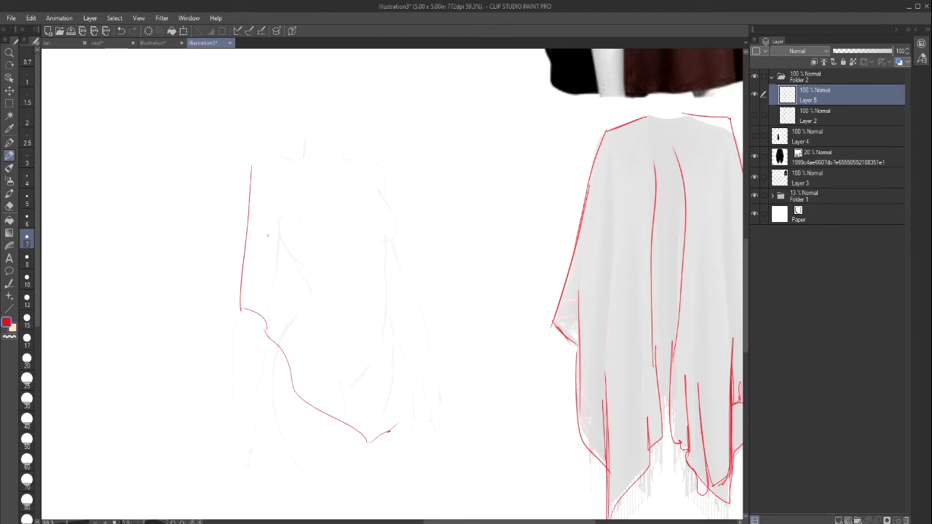
click(121, 31)
click(121, 31)
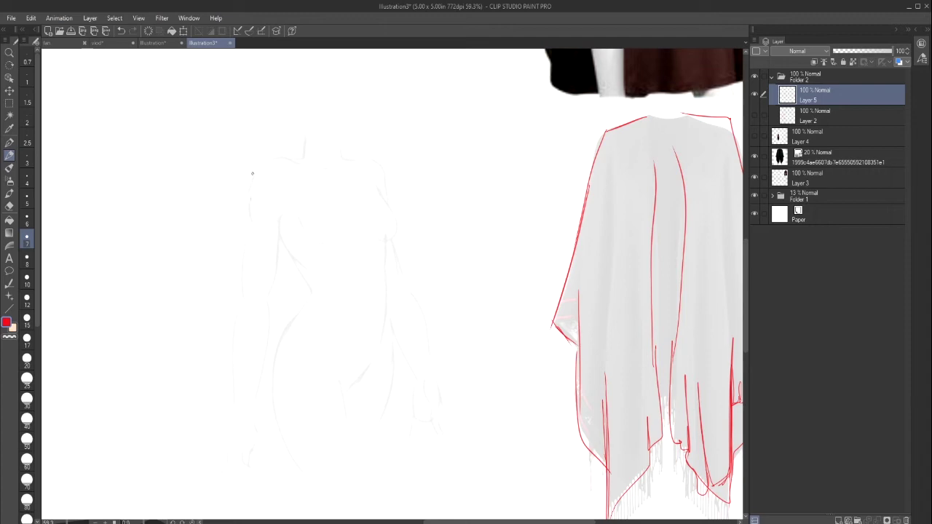
Step: Outline the shawl over the body sketch with a pointed lower hem, and draw fold lines rising from its edges
mouse_move(252, 174)
mouse_down()
mouse_move(245, 325)
mouse_move(364, 455)
mouse_move(418, 305)
mouse_move(389, 188)
mouse_move(365, 153)
mouse_up()
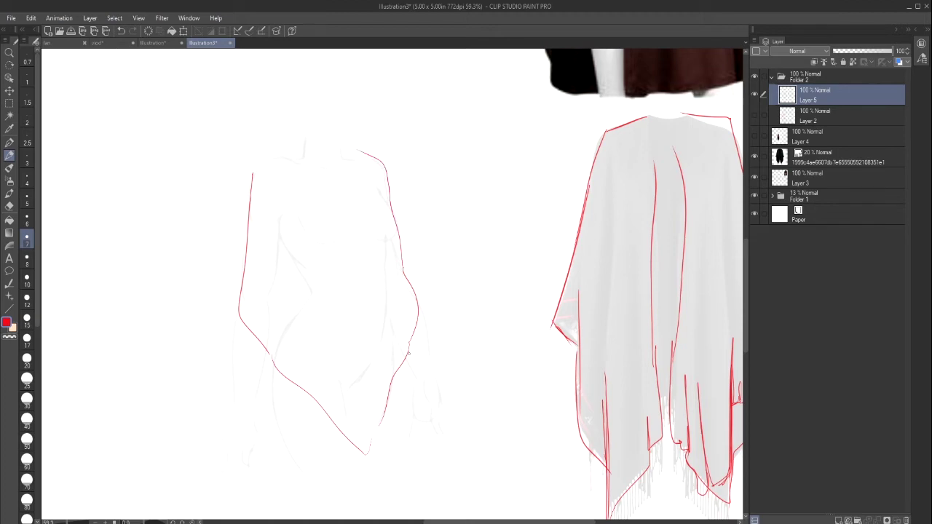
drag(409, 351, 397, 271)
drag(393, 380, 387, 300)
mouse_move(385, 399)
mouse_down()
mouse_move(369, 447)
mouse_move(371, 390)
mouse_move(343, 417)
mouse_move(329, 349)
mouse_up()
drag(274, 363, 259, 304)
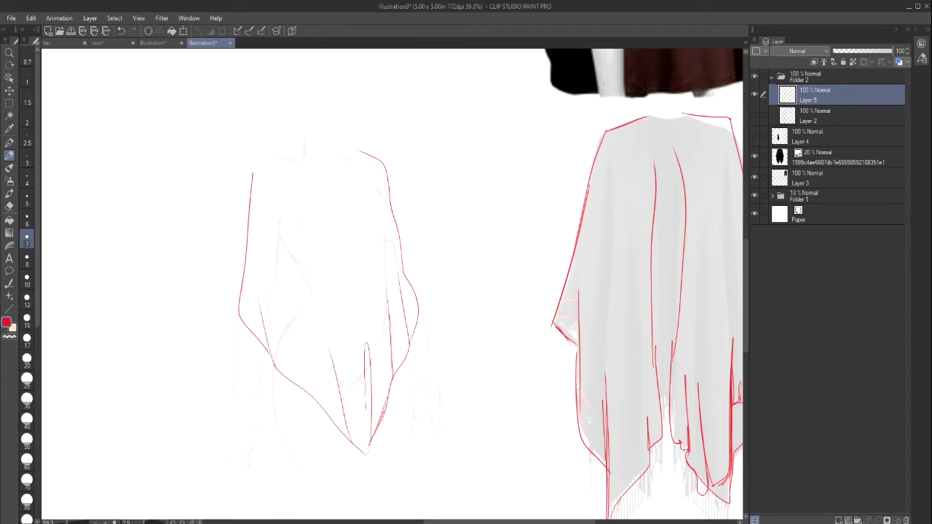
Step: Draw both shoulder curves of the sketched shawl and reinforce its right edge down to the hem point
drag(245, 263, 238, 321)
key(ctrl+z)
mouse_move(251, 179)
mouse_down()
mouse_move(271, 162)
mouse_move(296, 161)
mouse_move(265, 158)
mouse_move(310, 159)
mouse_move(265, 158)
mouse_move(383, 177)
mouse_move(404, 232)
mouse_up()
key(ctrl+z)
click(121, 31)
mouse_move(405, 300)
mouse_down()
mouse_move(411, 346)
mouse_move(393, 374)
mouse_move(392, 329)
mouse_move(382, 418)
mouse_move(358, 443)
mouse_move(374, 442)
mouse_up()
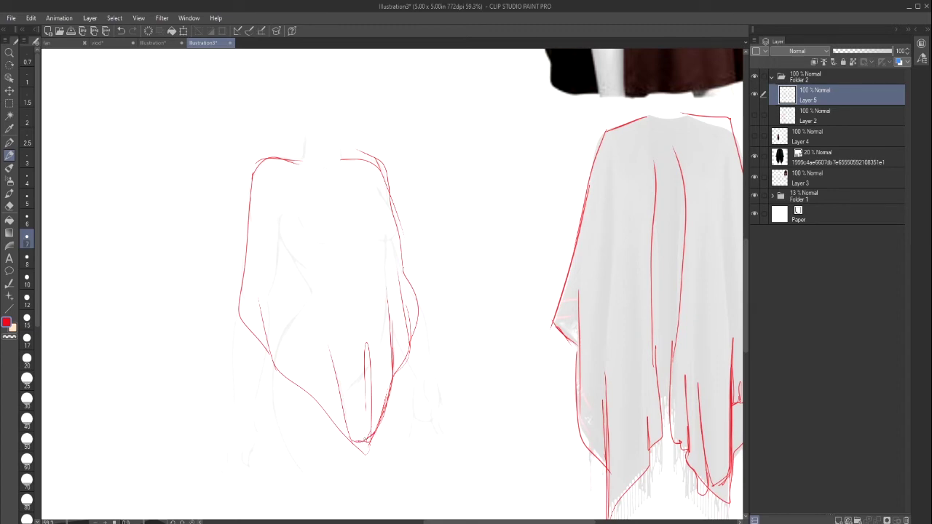
Step: Round the sketched shawl's lower hem and strengthen the fold lines on its left front and right side
drag(337, 362, 352, 437)
mouse_move(328, 320)
mouse_down()
mouse_move(349, 443)
mouse_move(309, 350)
mouse_move(273, 365)
mouse_move(310, 390)
mouse_up()
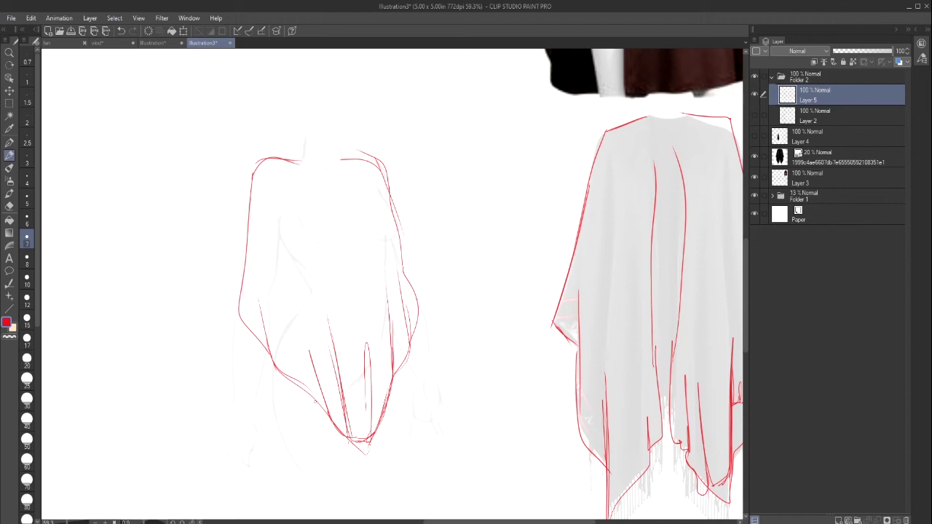
drag(386, 282, 393, 384)
Step: Draw both curved front opening edges of the sketched shawl from the neckline down to the pointed hem
mouse_move(321, 197)
mouse_down()
mouse_move(336, 267)
mouse_move(336, 370)
mouse_up()
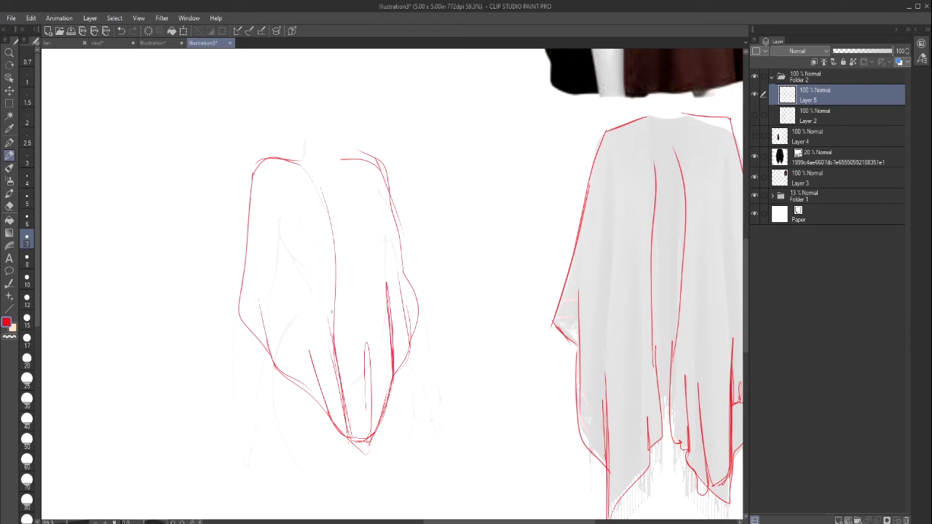
drag(333, 332, 301, 159)
drag(358, 171, 383, 231)
mouse_move(379, 355)
mouse_down()
mouse_move(372, 207)
mouse_move(362, 176)
mouse_move(340, 157)
mouse_up()
drag(383, 253, 376, 427)
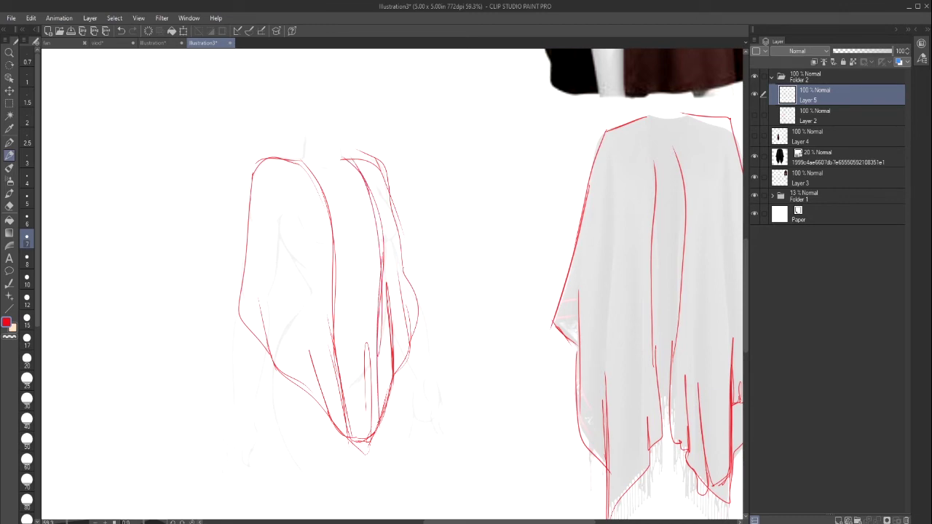
Step: Darken the sketched shawl's lower left edge and the folds along its right sleeve edge
mouse_move(744, 349)
mouse_down()
mouse_move(743, 252)
mouse_move(731, 218)
mouse_move(672, 388)
mouse_move(677, 353)
mouse_move(599, 322)
mouse_up()
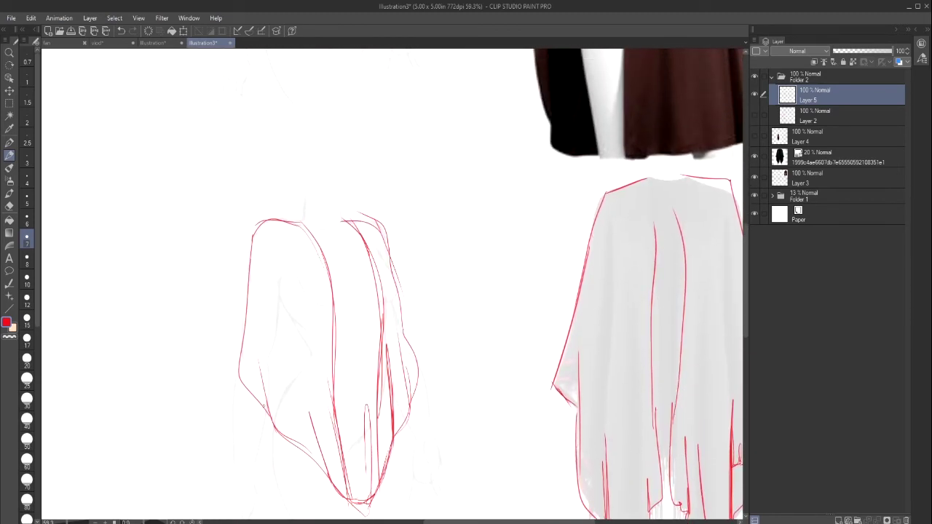
drag(263, 398, 339, 490)
mouse_move(405, 358)
mouse_down()
mouse_move(408, 417)
mouse_move(379, 478)
mouse_up()
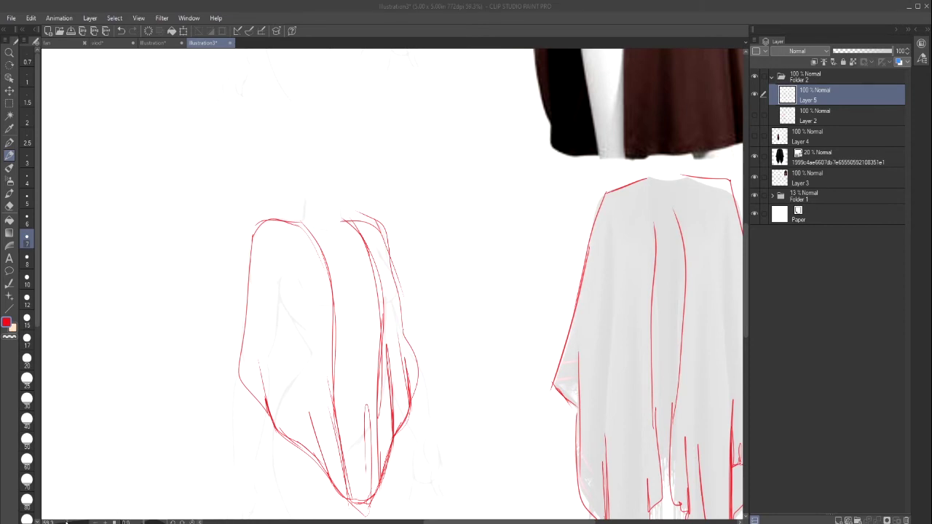
Step: Circle the main drape areas on the brown cape reference: the chest folds, the cloth over the forearm and the diagonal fold across the front
click(68, 522)
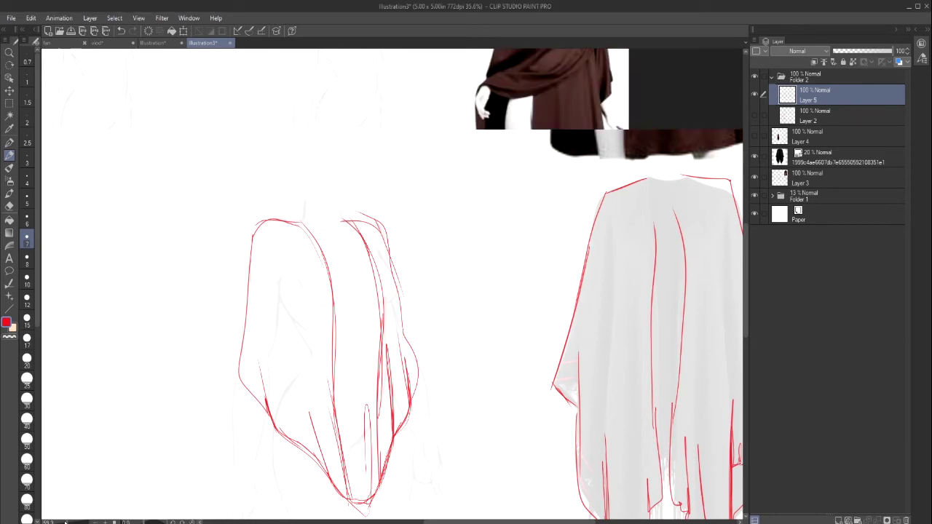
mouse_move(520, 514)
mouse_down()
mouse_move(462, 512)
mouse_move(487, 516)
mouse_up()
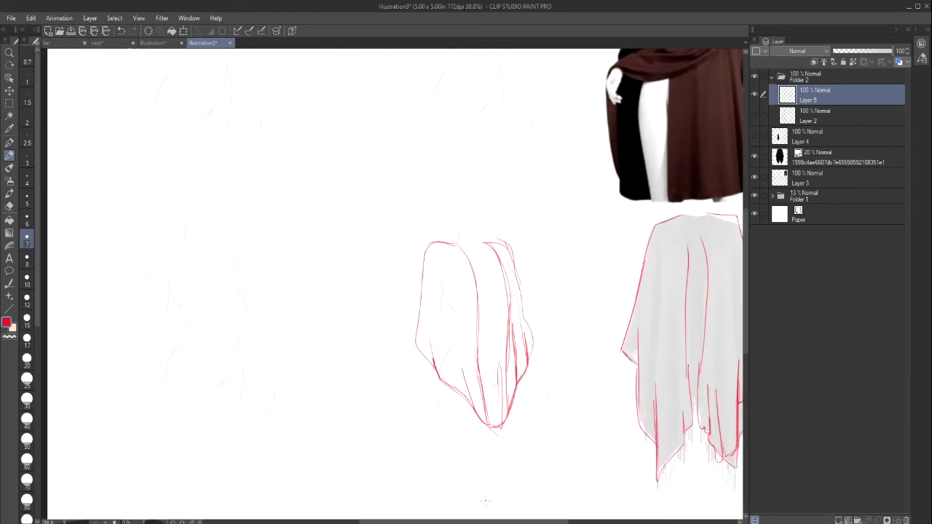
drag(746, 283, 753, 180)
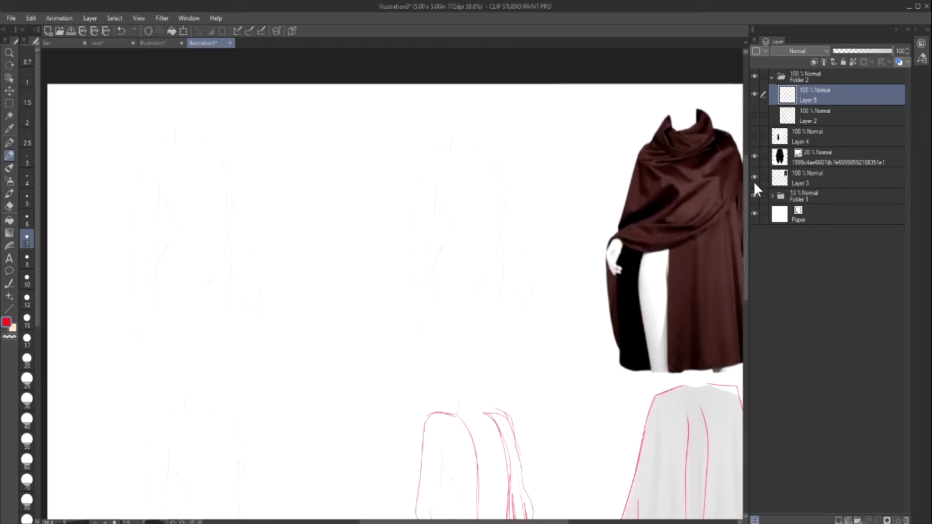
mouse_move(659, 147)
mouse_down()
mouse_move(650, 157)
mouse_move(688, 144)
mouse_up()
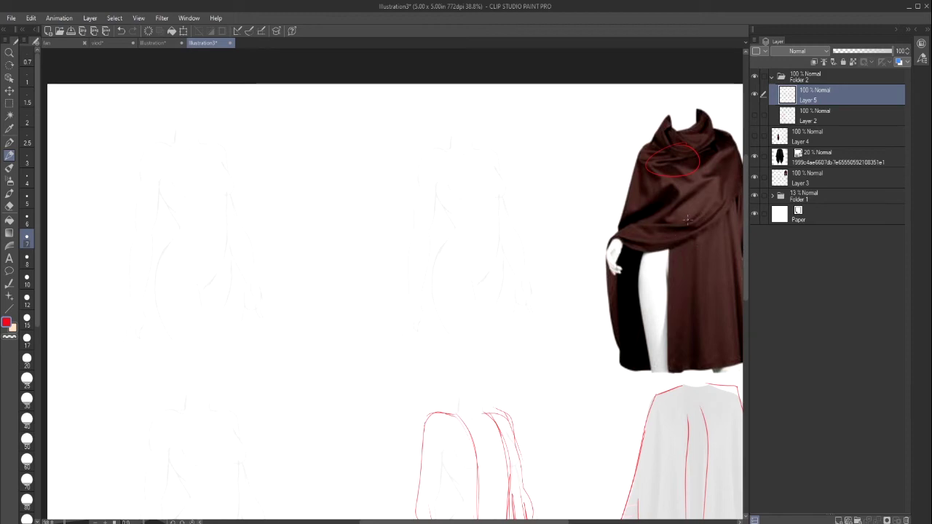
drag(700, 192, 733, 242)
drag(659, 205, 654, 257)
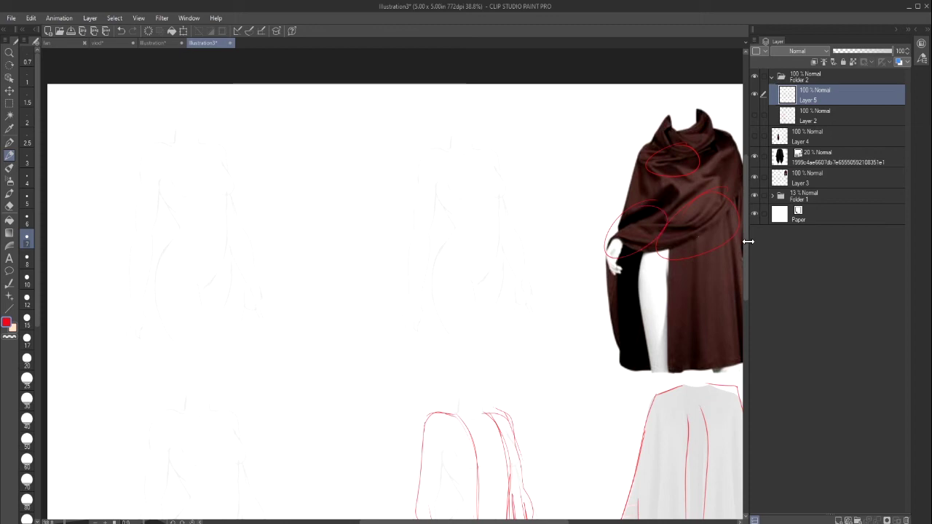
Step: Sketch a small curled hem fold in the blank space below and between the shawl drawing and its reference
drag(744, 254, 743, 293)
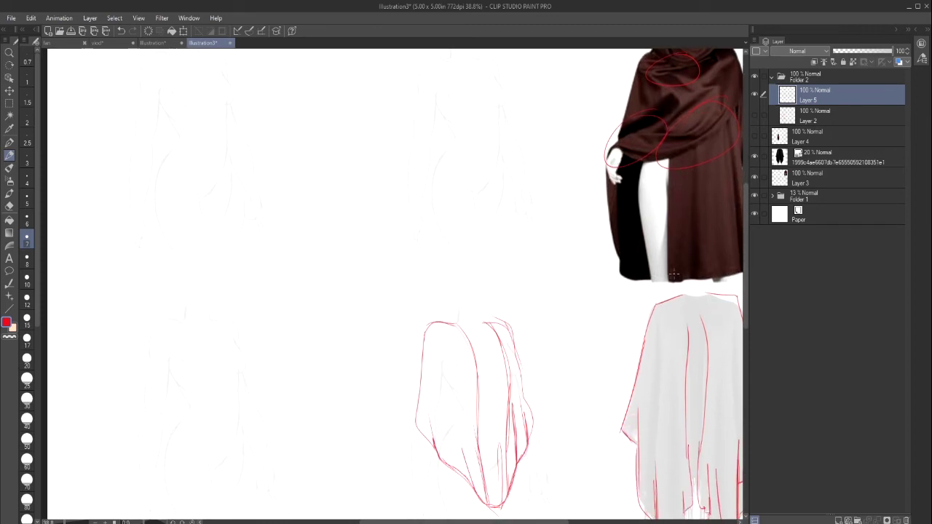
drag(491, 520, 513, 521)
drag(750, 304, 736, 363)
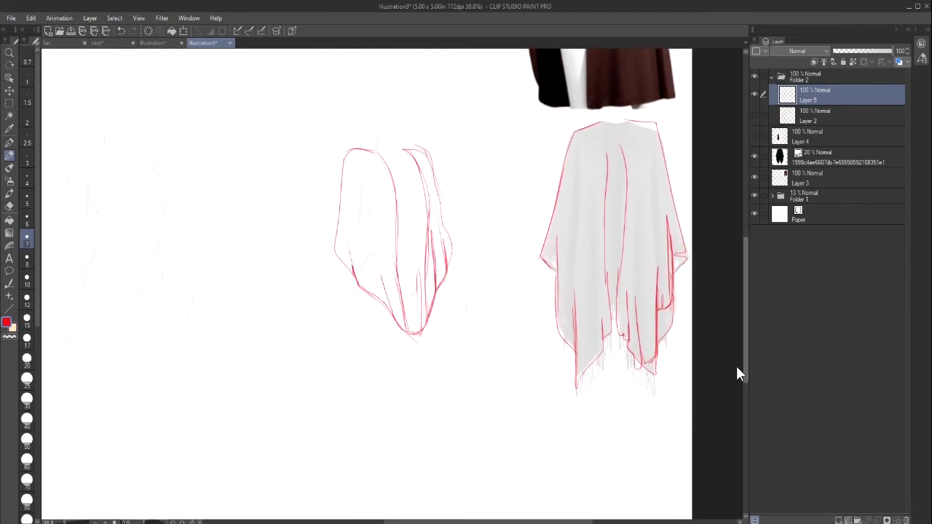
drag(481, 386, 513, 422)
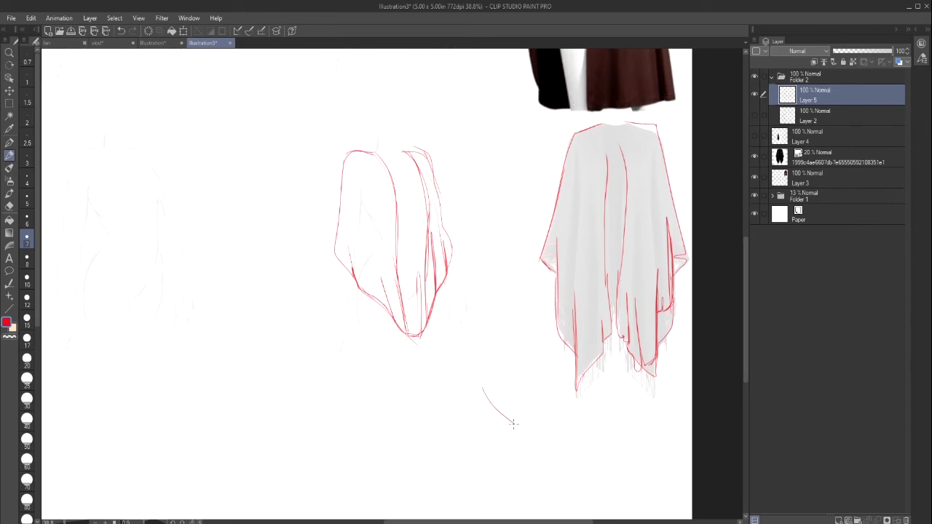
mouse_move(482, 381)
mouse_down()
mouse_move(514, 439)
mouse_move(536, 428)
mouse_move(531, 397)
mouse_move(543, 407)
mouse_move(546, 425)
mouse_move(529, 430)
mouse_up()
mouse_move(540, 400)
mouse_down()
mouse_move(516, 427)
mouse_move(537, 412)
mouse_move(535, 404)
mouse_move(512, 432)
mouse_move(490, 423)
mouse_up()
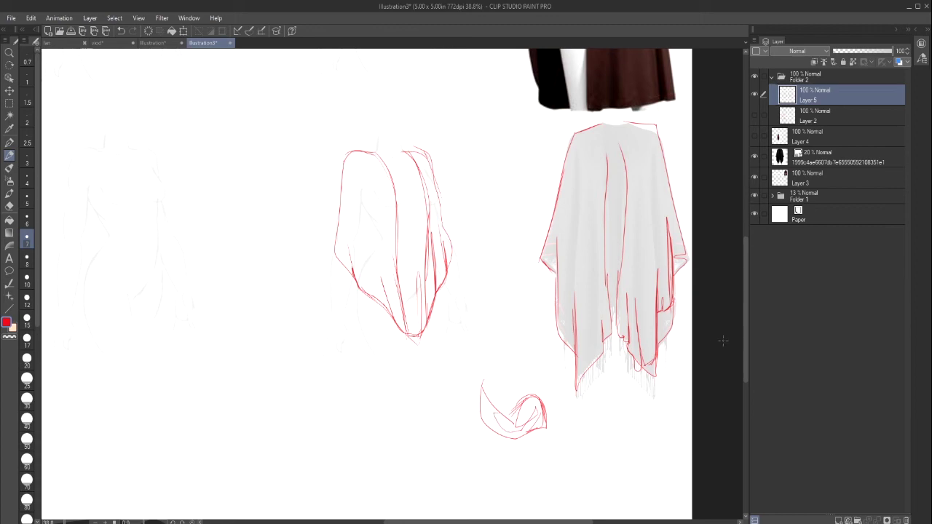
drag(741, 341, 741, 308)
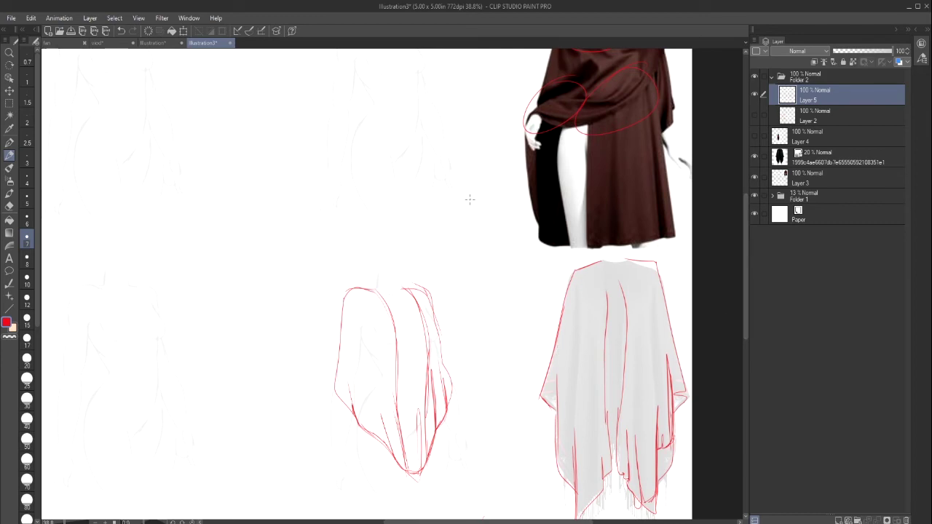
drag(742, 264, 741, 259)
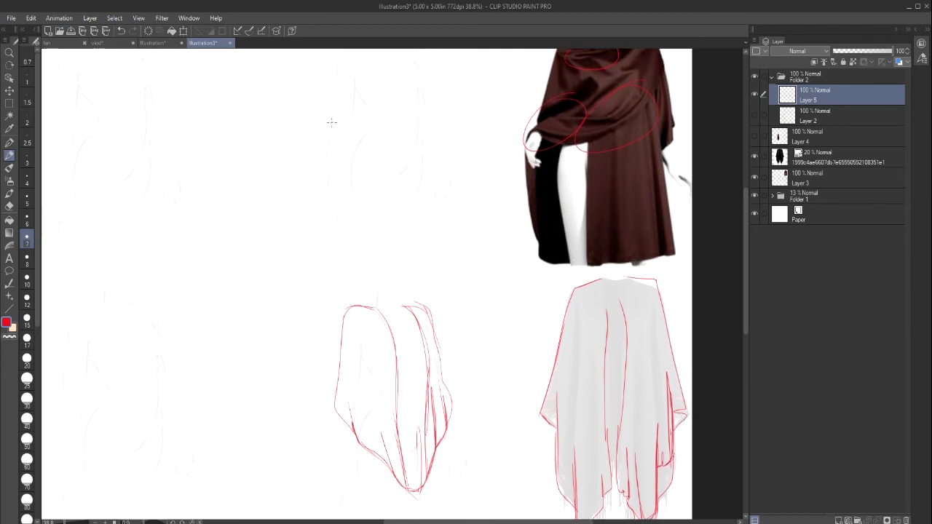
mouse_move(329, 126)
mouse_down()
mouse_move(353, 177)
mouse_move(374, 195)
mouse_move(418, 190)
mouse_move(439, 116)
mouse_move(419, 62)
mouse_up()
mouse_move(396, 196)
mouse_down()
mouse_move(393, 151)
mouse_move(352, 162)
mouse_move(390, 207)
mouse_move(405, 206)
mouse_move(422, 185)
mouse_move(432, 89)
mouse_move(420, 69)
mouse_up()
click(121, 31)
click(121, 31)
drag(429, 152, 418, 84)
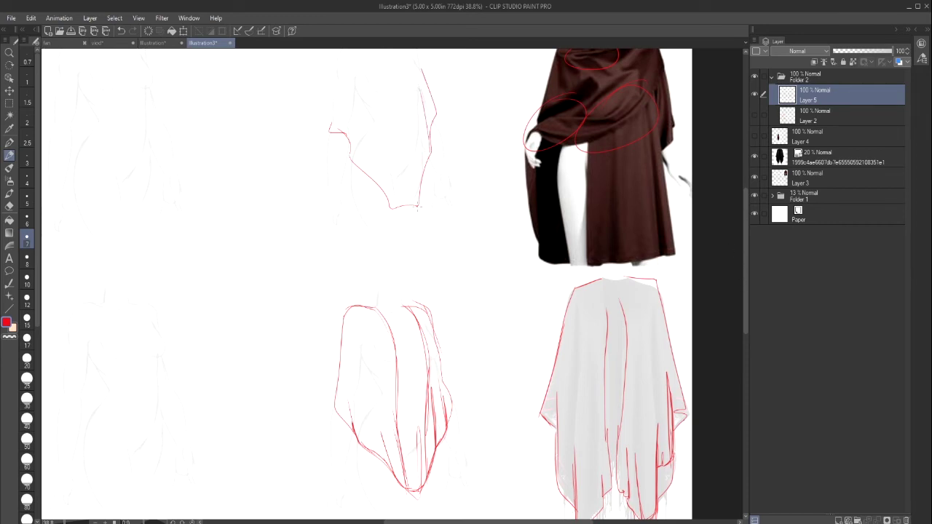
drag(415, 186, 417, 203)
scroll(697, 257, up, 3)
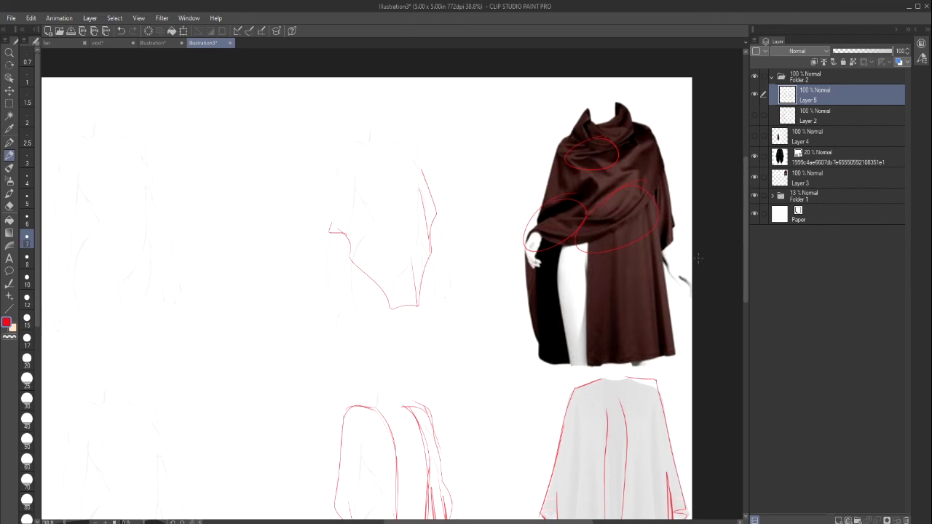
click(121, 31)
click(120, 30)
click(121, 30)
click(121, 31)
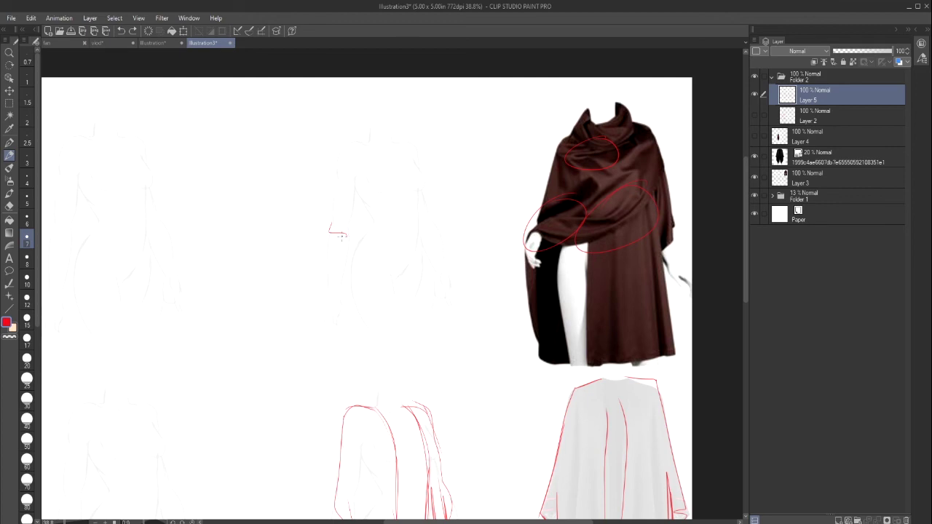
mouse_move(341, 236)
mouse_down()
mouse_move(356, 278)
mouse_move(413, 306)
mouse_move(414, 290)
mouse_move(394, 294)
mouse_move(386, 224)
mouse_up()
drag(423, 282, 412, 202)
mouse_move(412, 203)
mouse_down()
mouse_move(431, 296)
mouse_move(442, 263)
mouse_move(421, 188)
mouse_up()
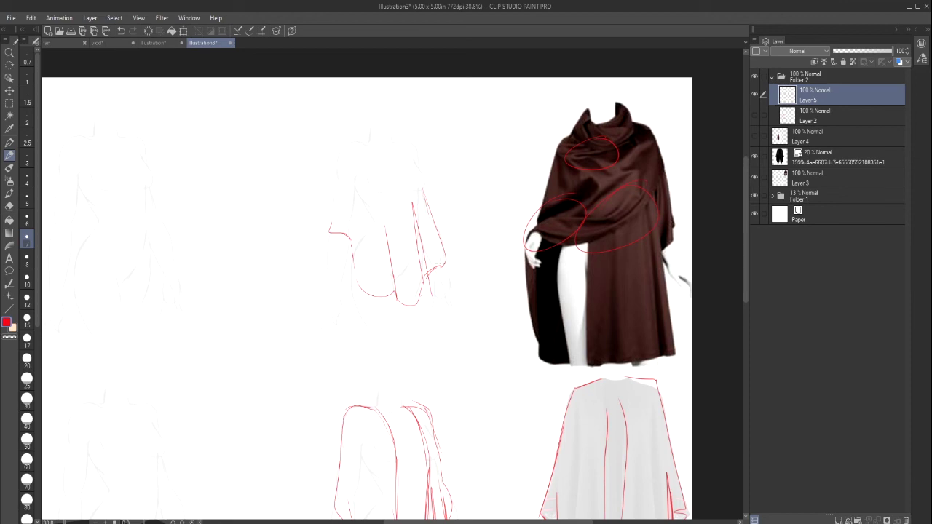
click(125, 32)
click(125, 32)
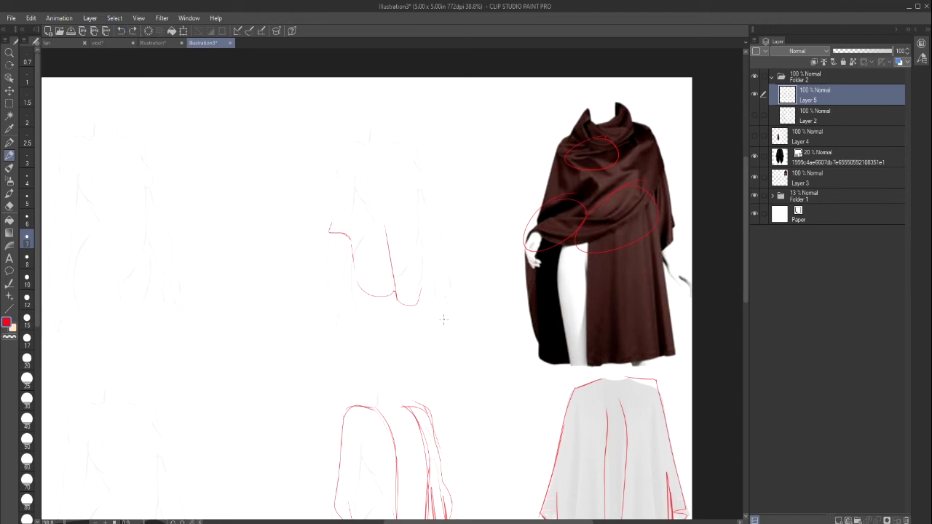
click(121, 31)
click(122, 34)
click(123, 33)
Step: Draw the cape's lower hem over the upper middle body sketch from elbow to far shoulder, adding fold lines along the far side
mouse_move(334, 228)
mouse_down()
mouse_move(354, 267)
mouse_move(403, 297)
mouse_move(422, 282)
mouse_move(439, 228)
mouse_move(418, 169)
mouse_up()
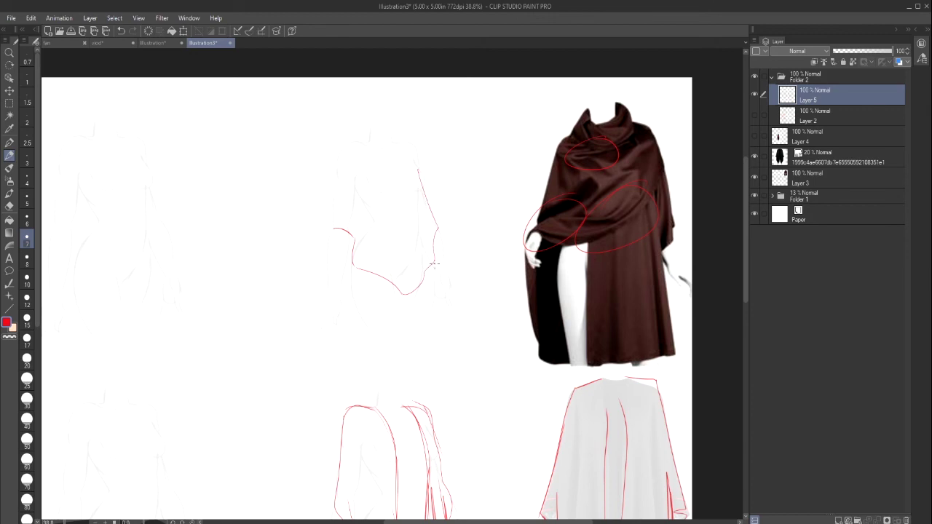
drag(435, 259, 417, 201)
drag(423, 279, 413, 211)
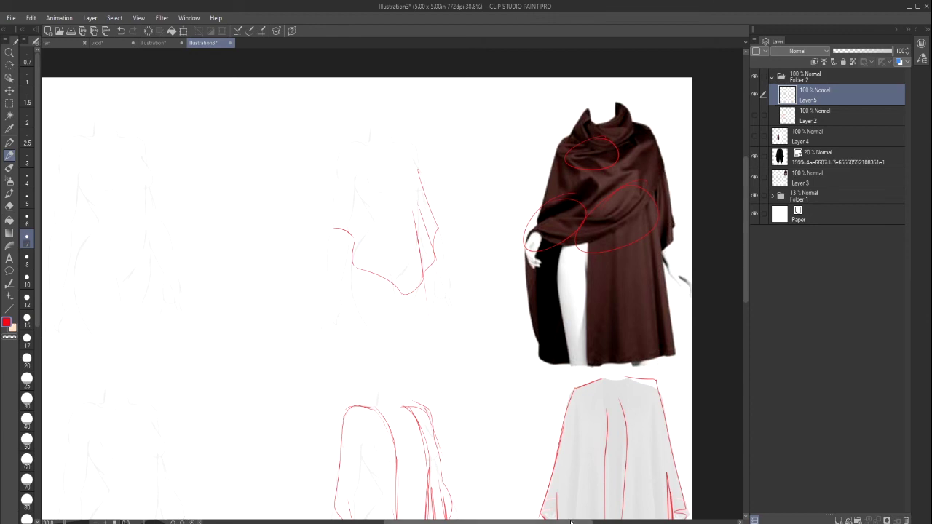
Step: Add the sleeve outline, shoulder and neckline, waist folds and a front hem fold to the cape on the upper body sketch
drag(522, 522, 496, 522)
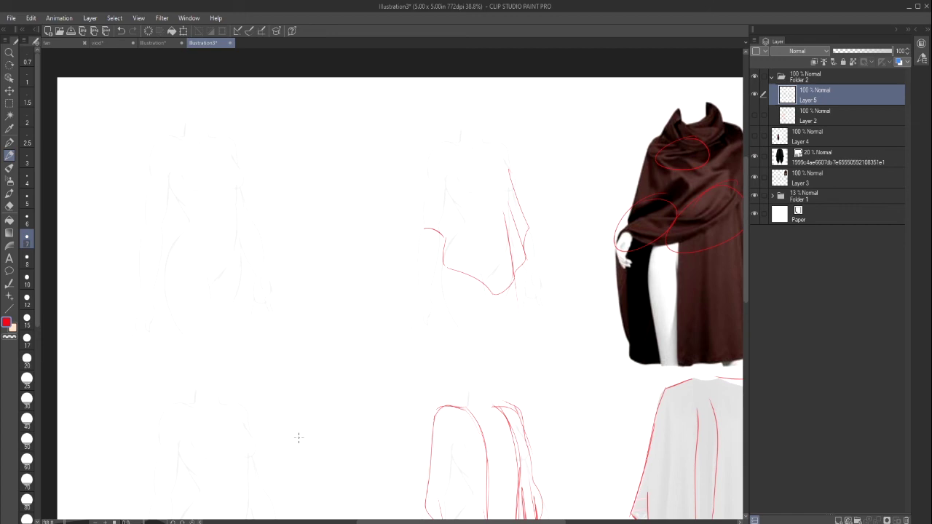
drag(545, 519, 497, 518)
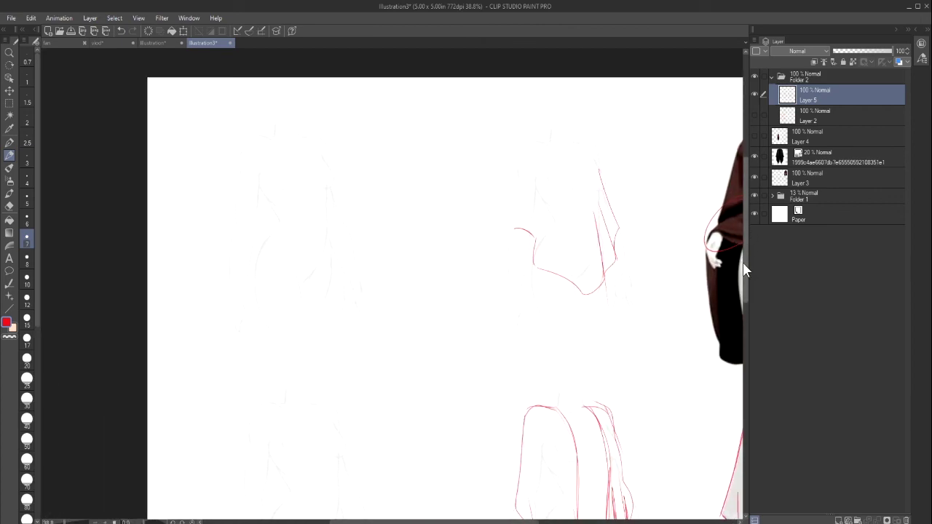
scroll(748, 267, down, 5)
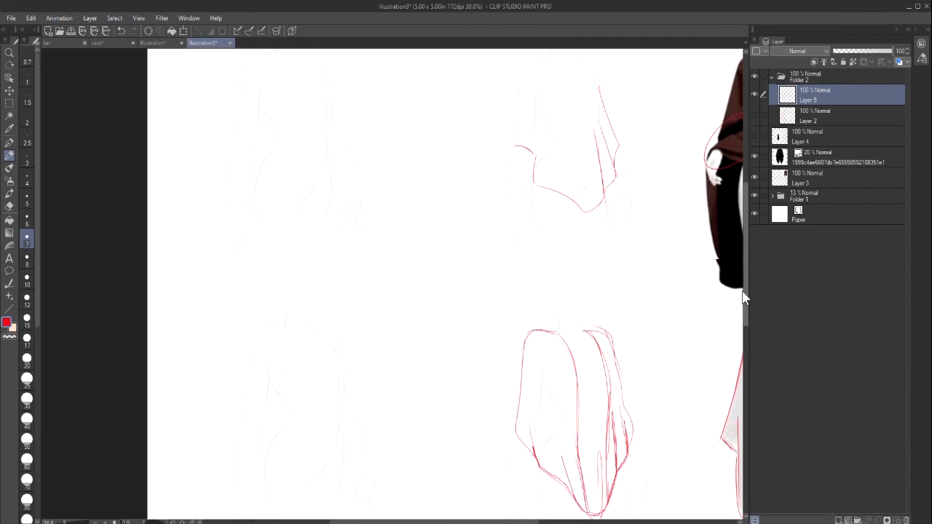
mouse_move(460, 519)
mouse_down()
mouse_move(511, 520)
mouse_move(449, 520)
mouse_move(535, 517)
mouse_move(477, 518)
mouse_up()
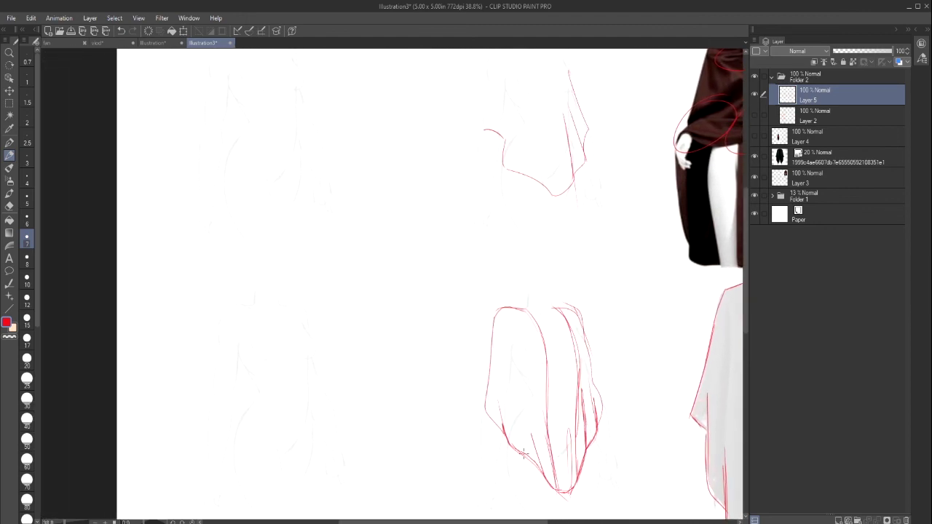
drag(746, 286, 746, 248)
drag(534, 274, 551, 318)
mouse_move(508, 275)
mouse_down()
mouse_move(522, 244)
mouse_move(500, 283)
mouse_up()
mouse_move(522, 244)
mouse_down()
mouse_move(506, 214)
mouse_move(516, 231)
mouse_move(498, 255)
mouse_move(505, 199)
mouse_move(502, 239)
mouse_up()
mouse_move(483, 249)
mouse_down()
mouse_move(491, 172)
mouse_move(548, 171)
mouse_move(573, 200)
mouse_up()
drag(560, 164, 563, 188)
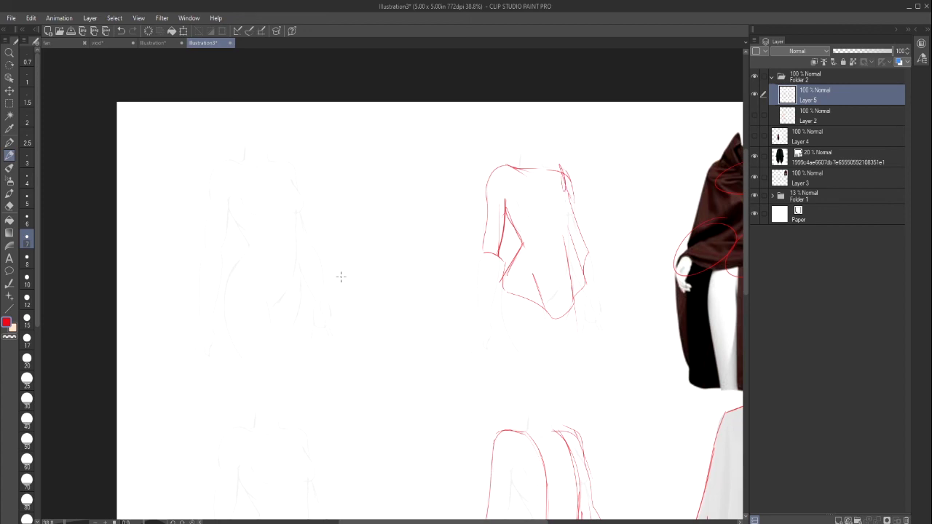
click(120, 30)
click(121, 30)
scroll(744, 267, down, 3)
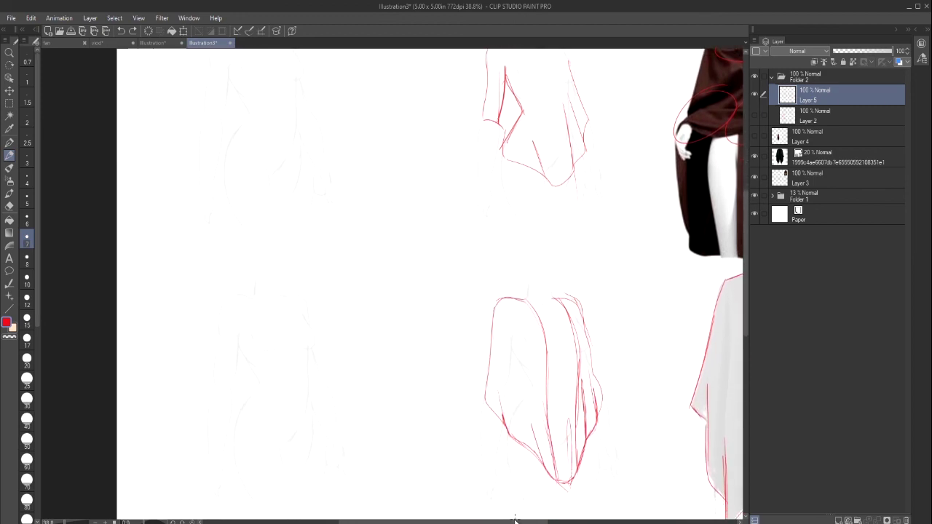
mouse_move(514, 521)
mouse_down()
mouse_move(534, 520)
mouse_move(471, 517)
mouse_move(594, 487)
mouse_move(491, 500)
mouse_move(524, 499)
mouse_move(518, 486)
mouse_up()
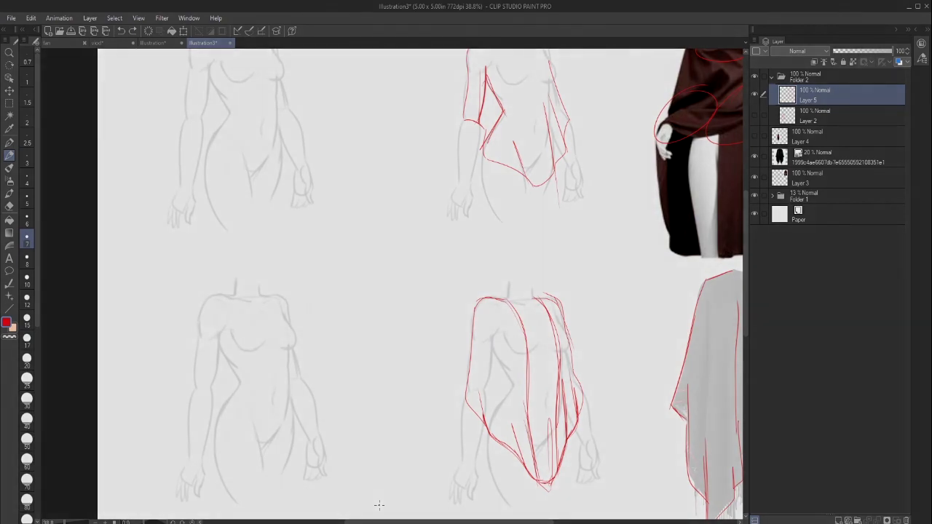
drag(345, 236, 357, 271)
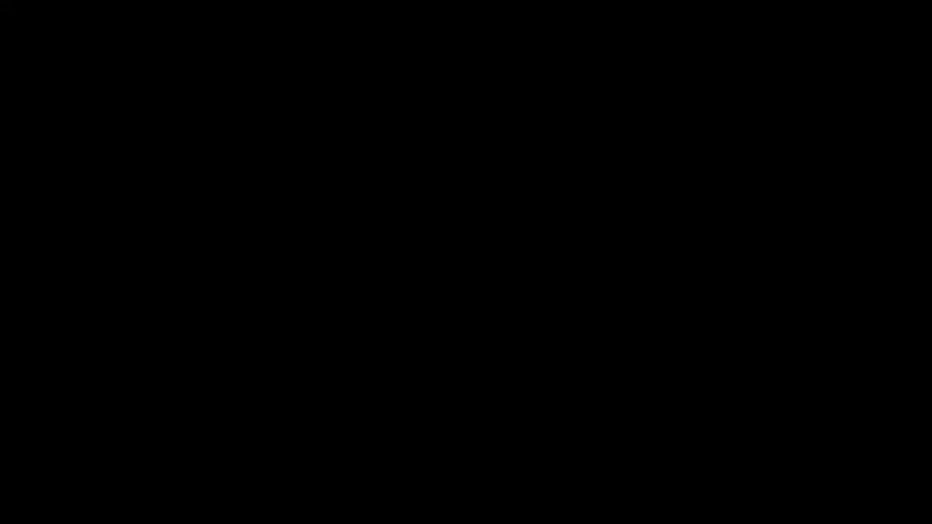